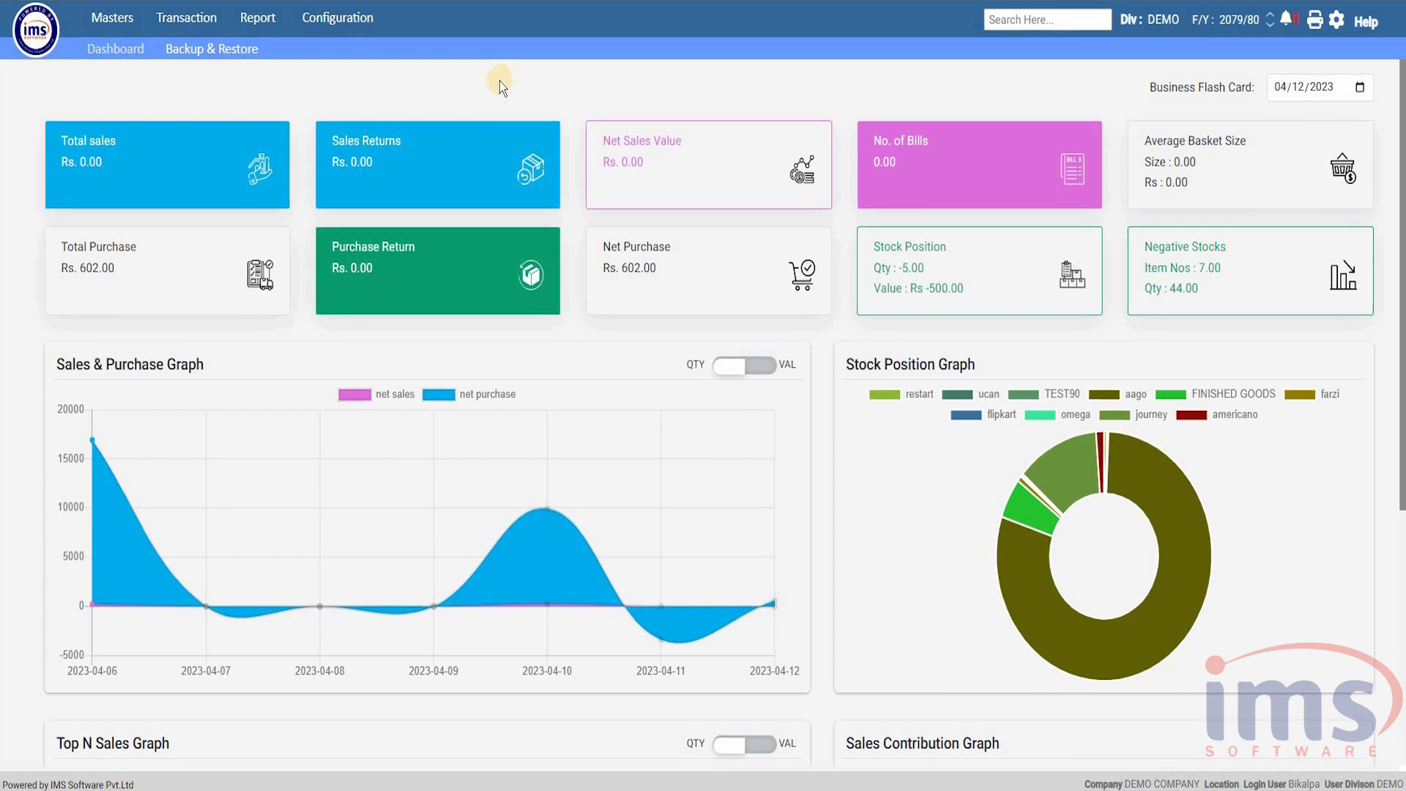
- Open the VAT Purchase Register Report and set its From date to 04/12/2023 and its division to DEMO
{"action": "left_click", "coordinate": [262, 17]}
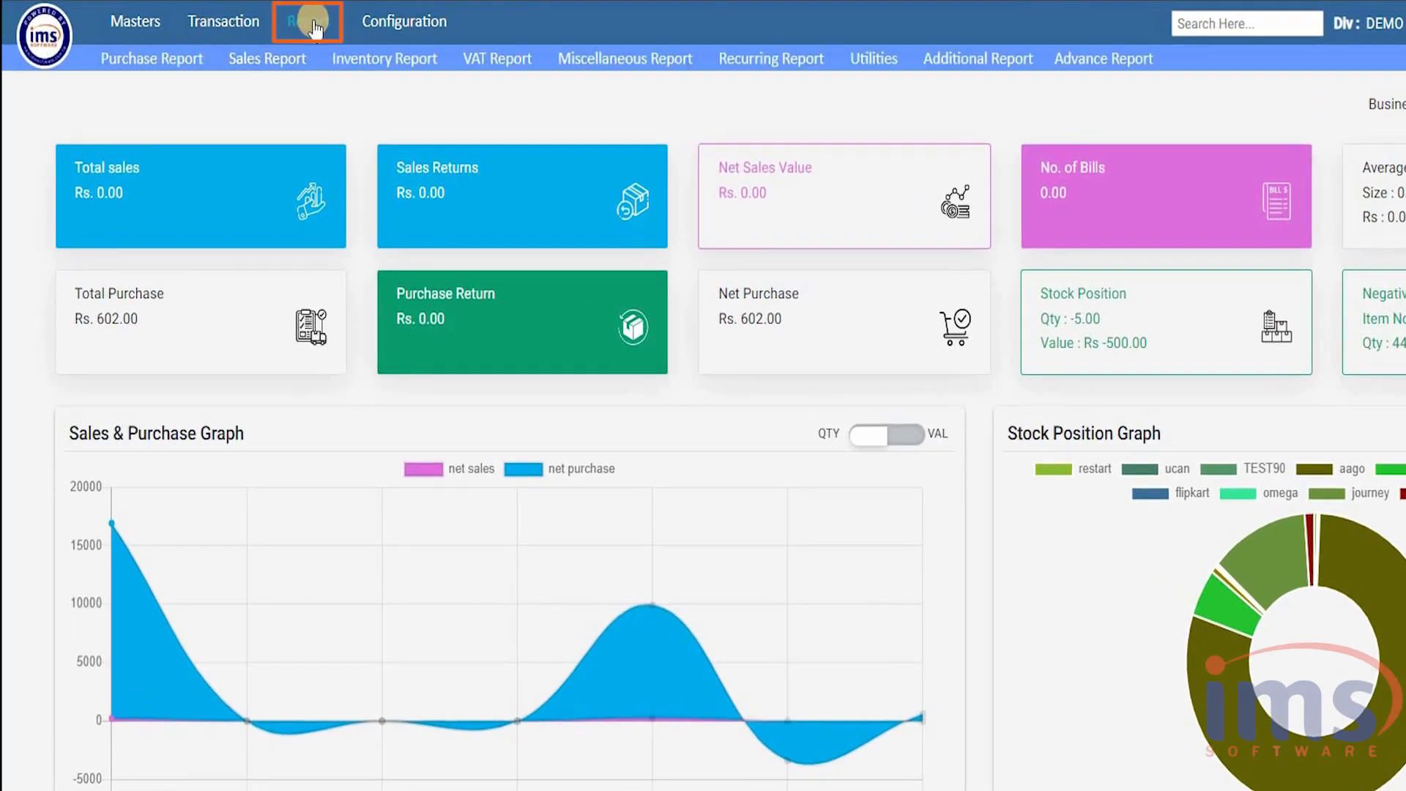
{"action": "left_click", "coordinate": [498, 58]}
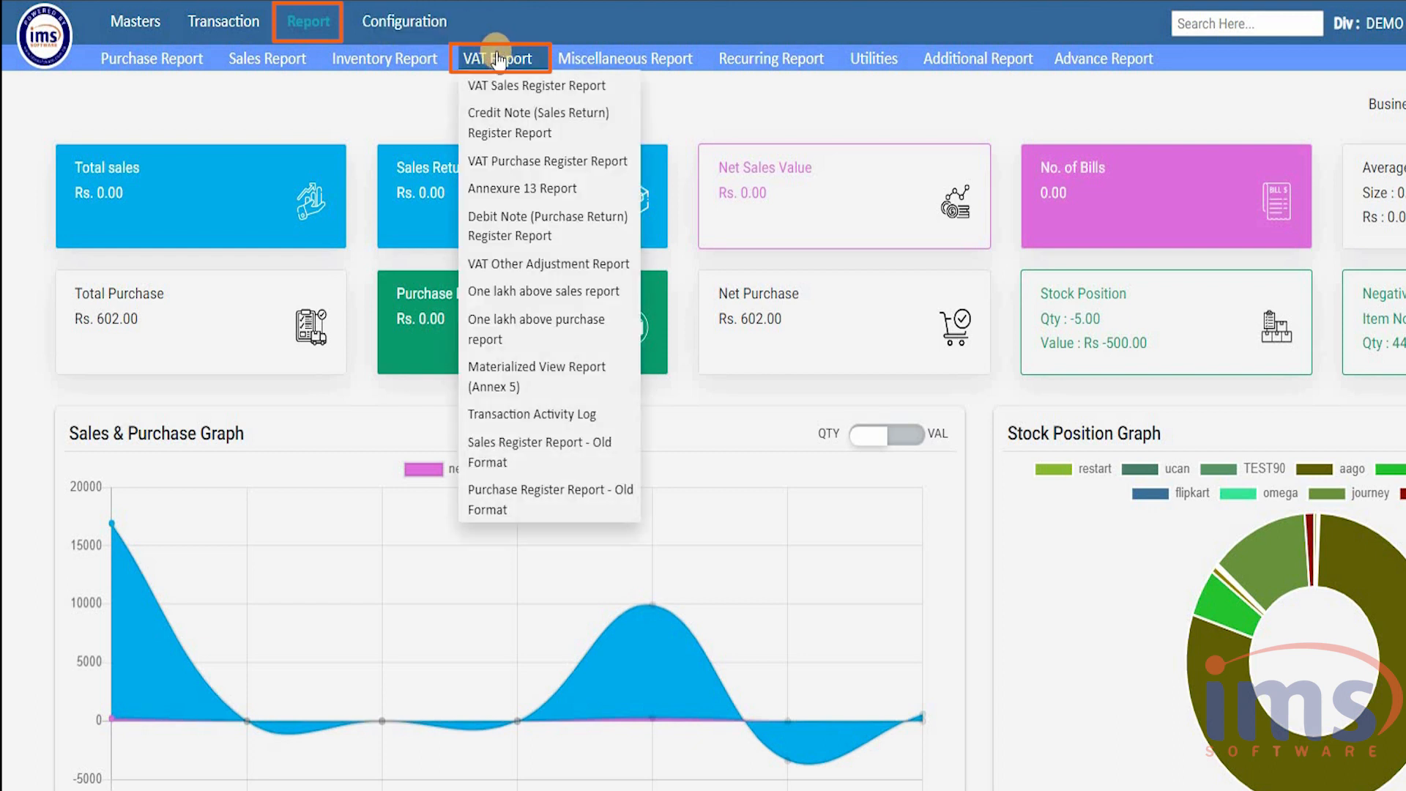
{"action": "left_click", "coordinate": [628, 162]}
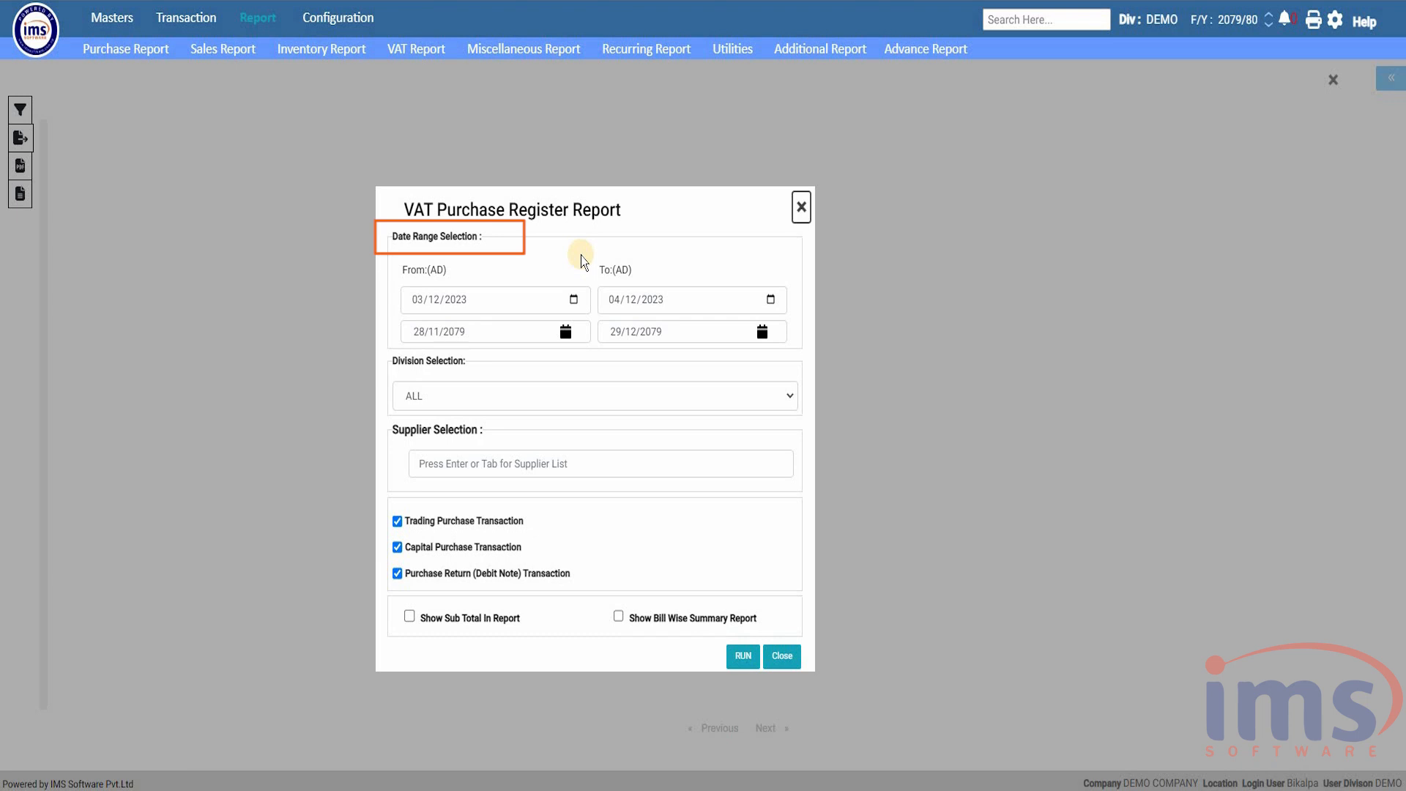
{"action": "left_click", "coordinate": [574, 300]}
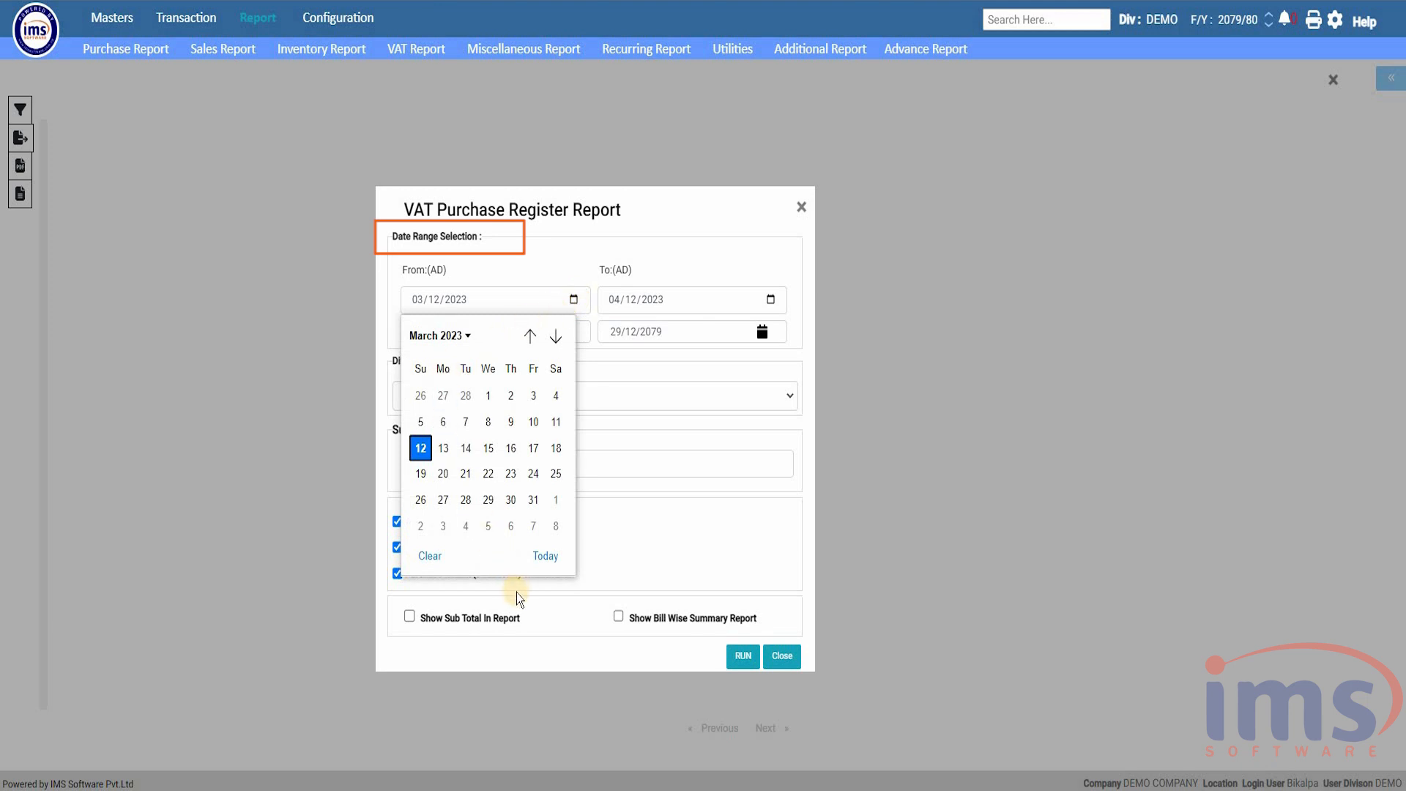
{"action": "left_click", "coordinate": [542, 559]}
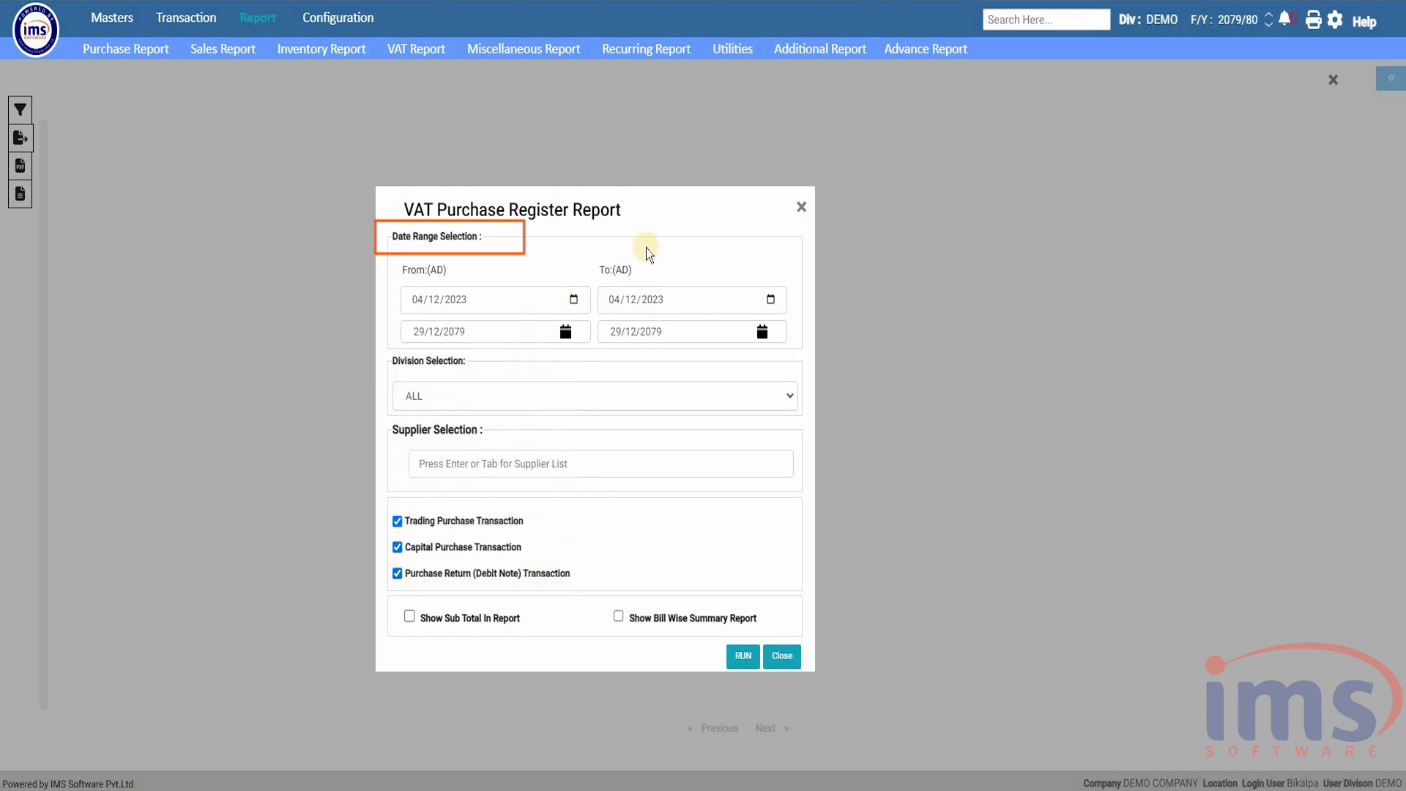
{"action": "left_click", "coordinate": [792, 399]}
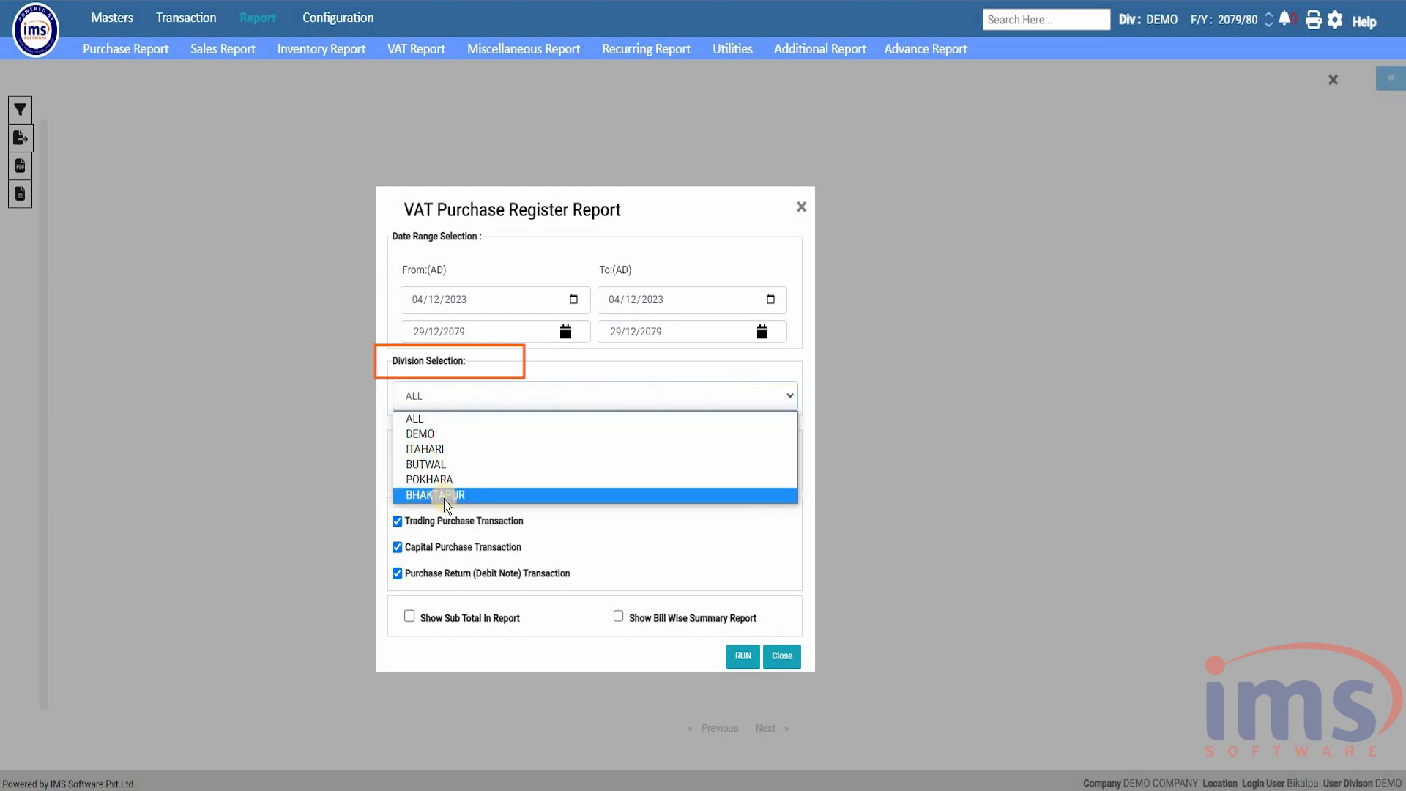
{"action": "left_click", "coordinate": [448, 434]}
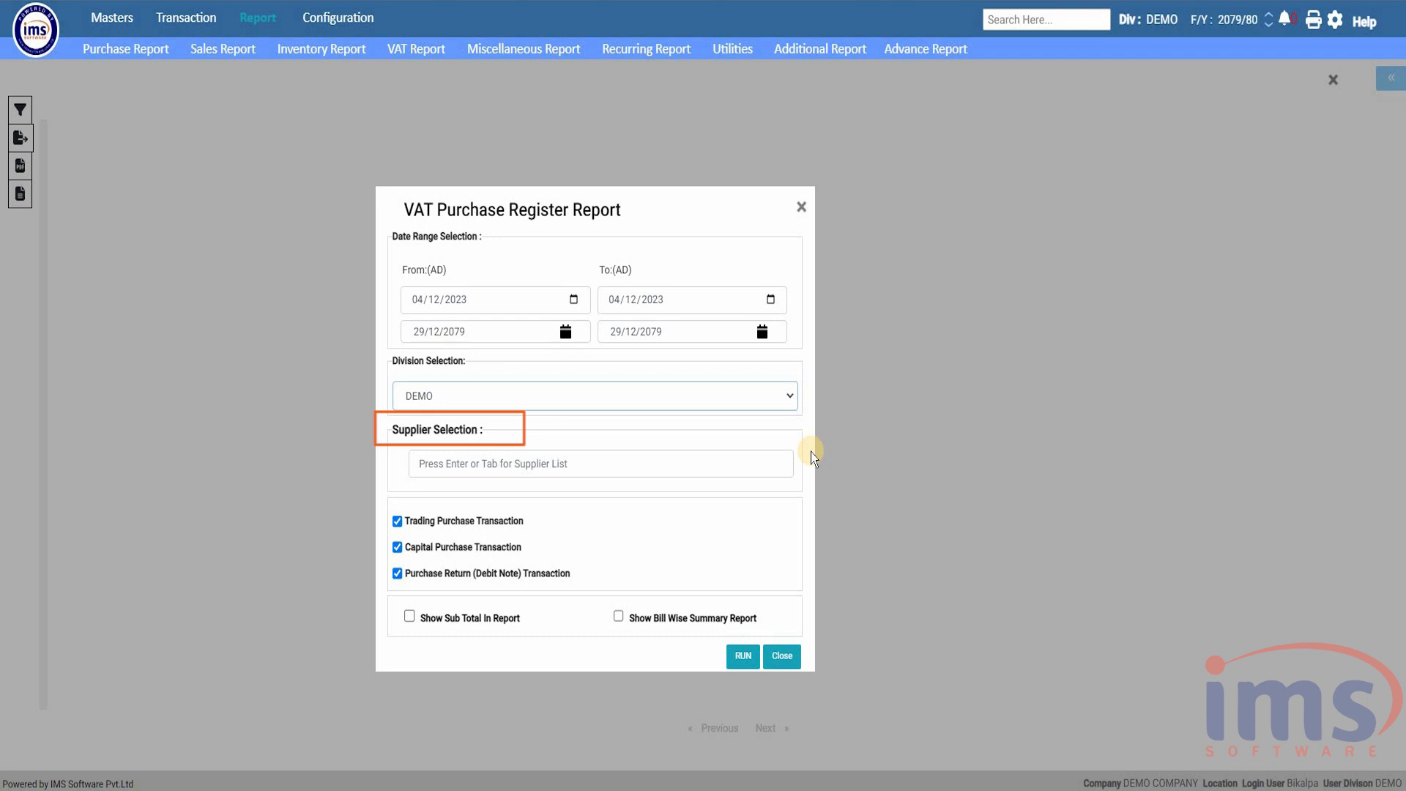
- View the supplier list for the report's supplier filter and close it without choosing a supplier
{"action": "left_click", "coordinate": [625, 467]}
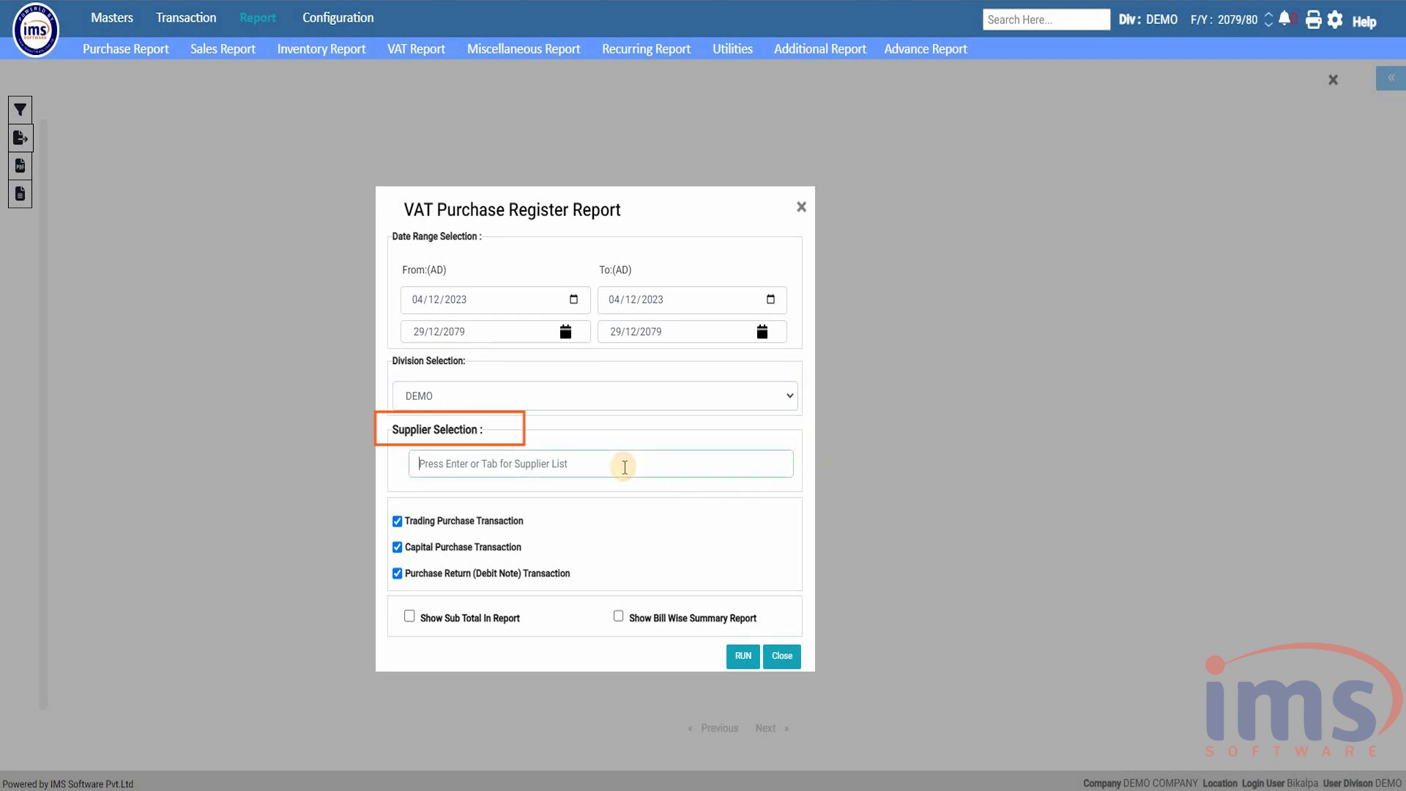
{"action": "key", "text": "Return"}
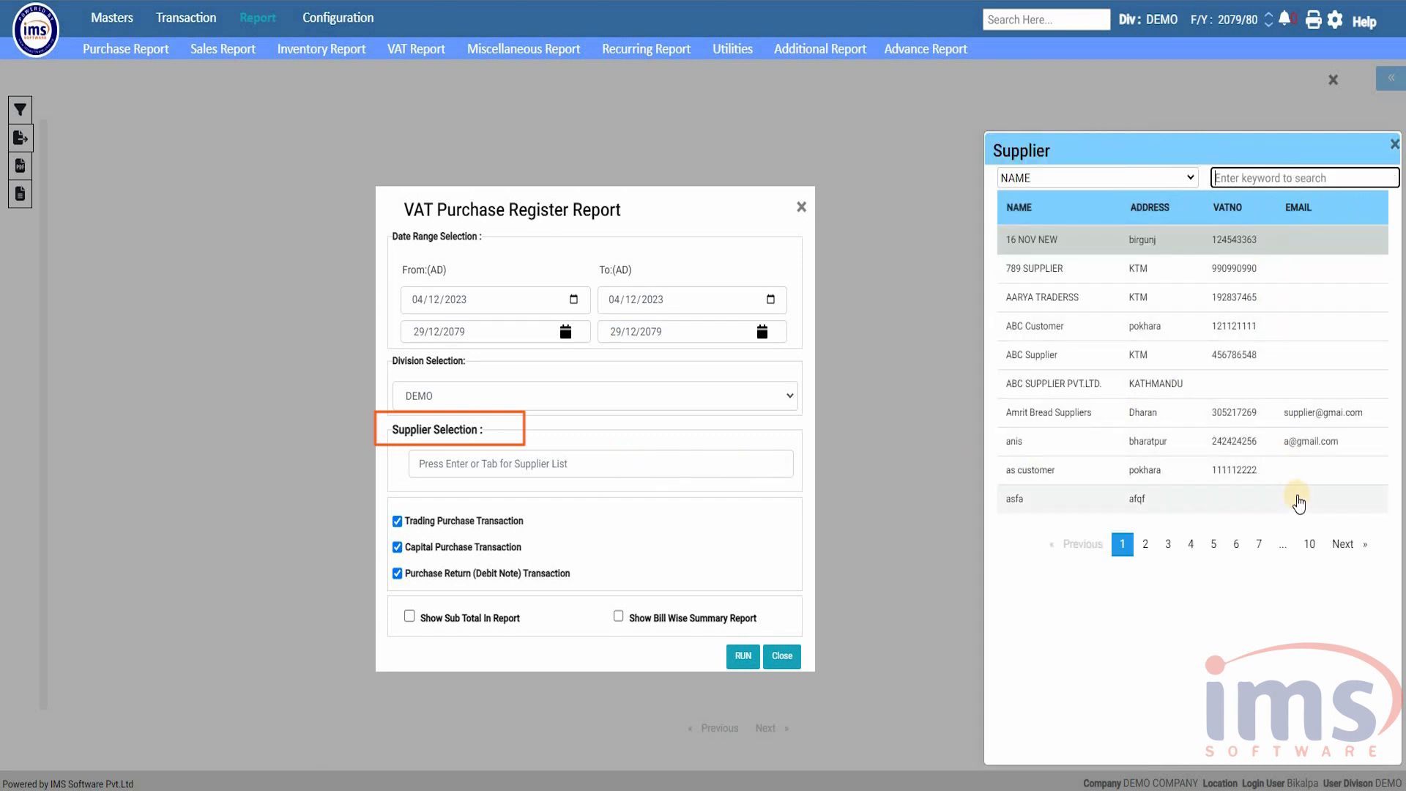
{"action": "left_click", "coordinate": [1395, 144]}
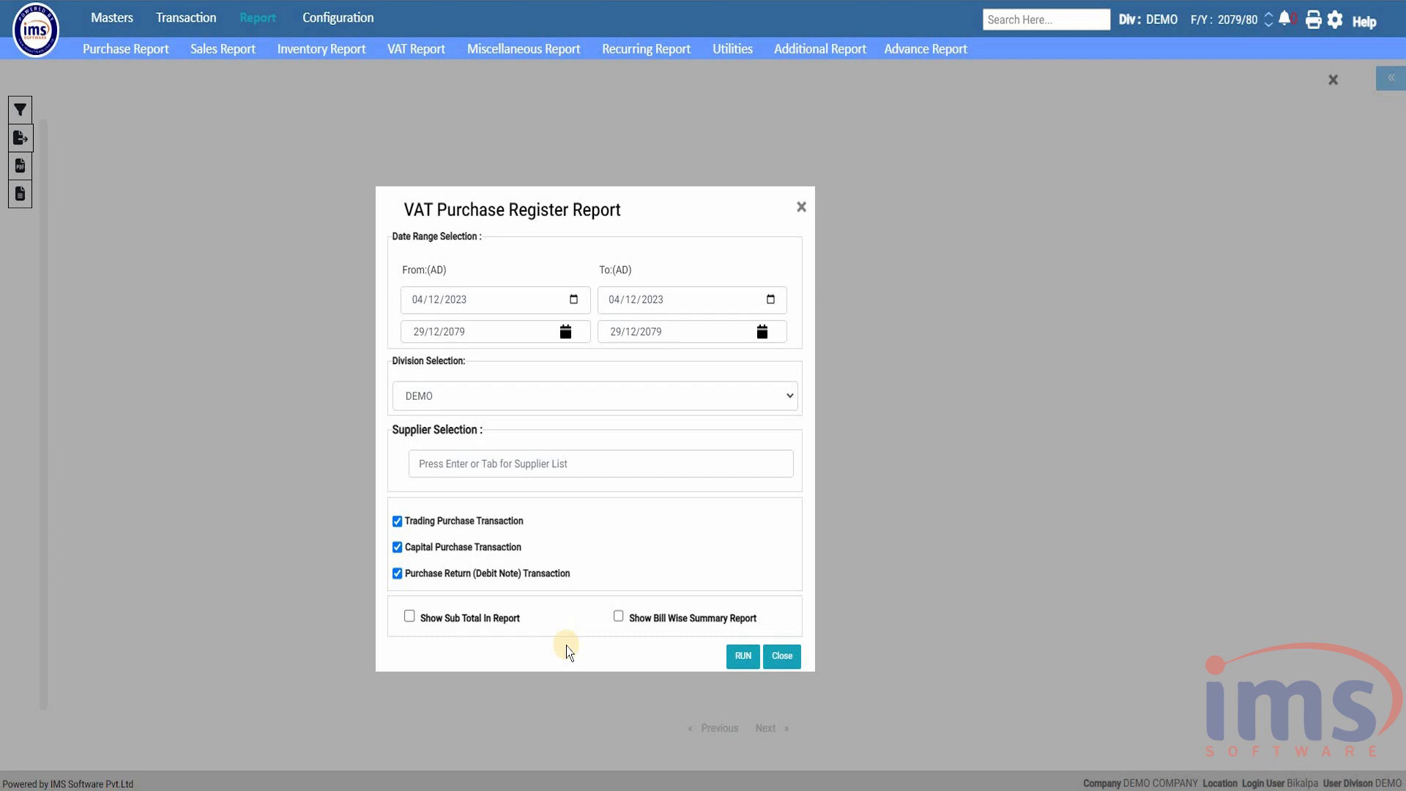
- Run the VAT Purchase Register Report and look across its columns
{"action": "left_click", "coordinate": [728, 660]}
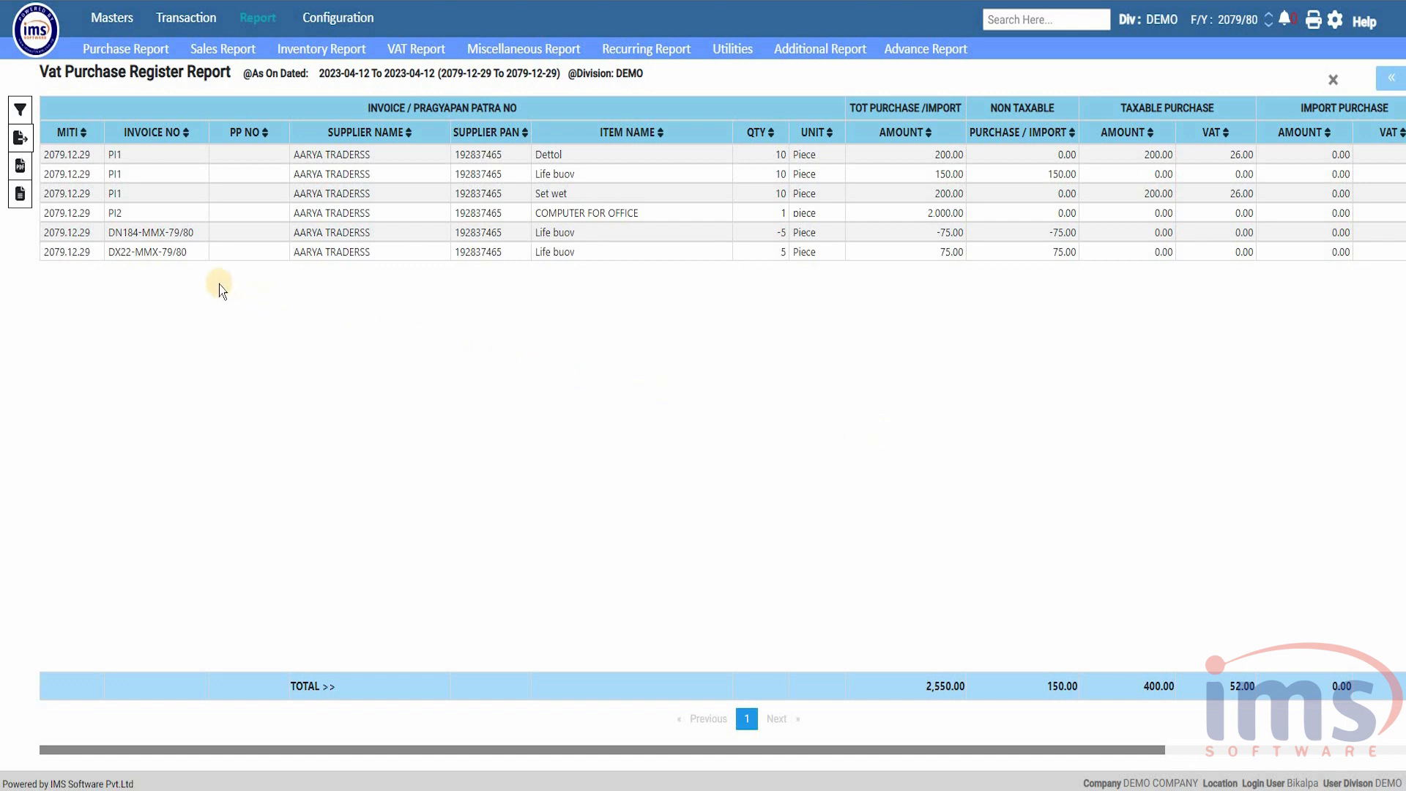
{"action": "left_click", "coordinate": [531, 750]}
{"action": "left_click_drag", "start_coordinate": [531, 750], "coordinate": [433, 755]}
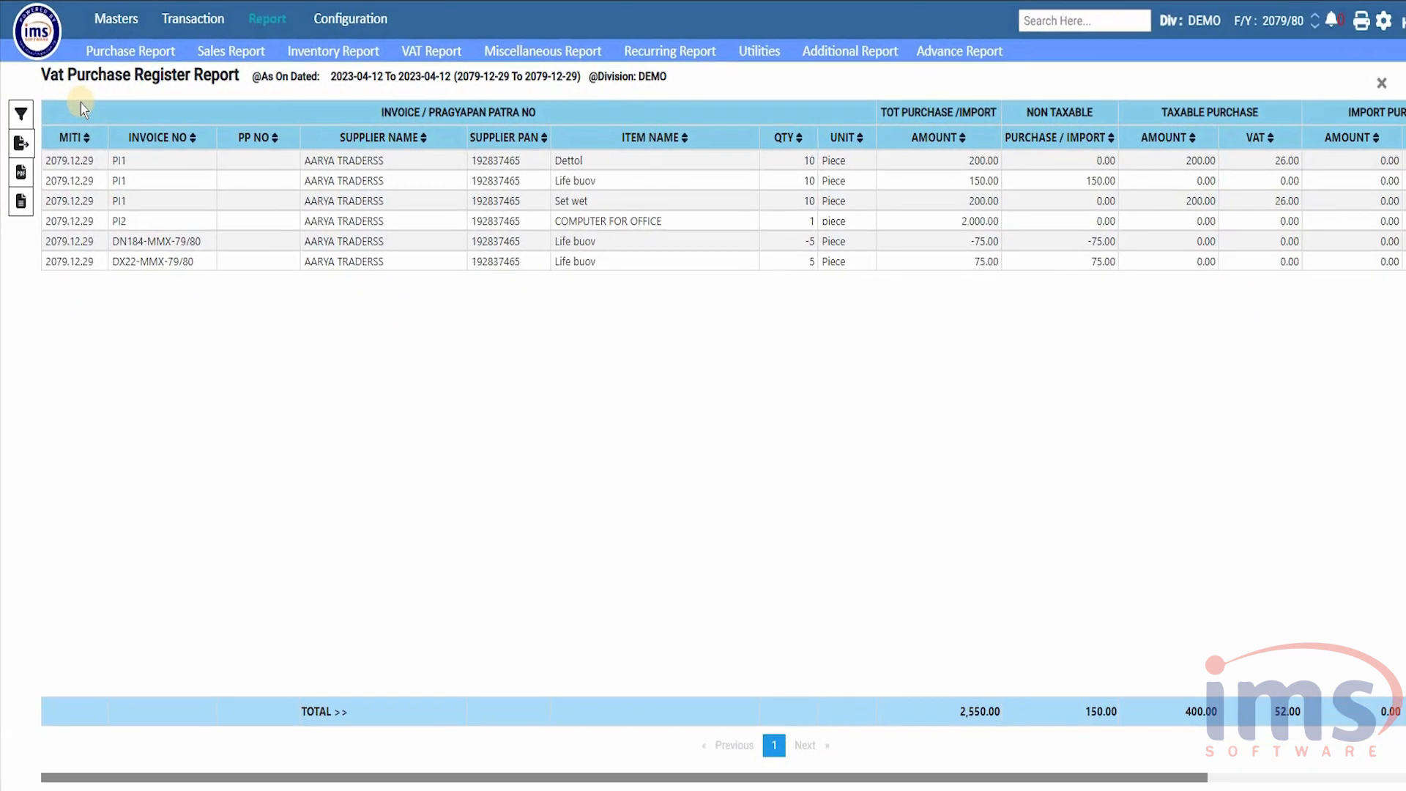
- Rerun the VAT Purchase Register Report with the Show Sub Total In Report option enabled
{"action": "left_click", "coordinate": [22, 110]}
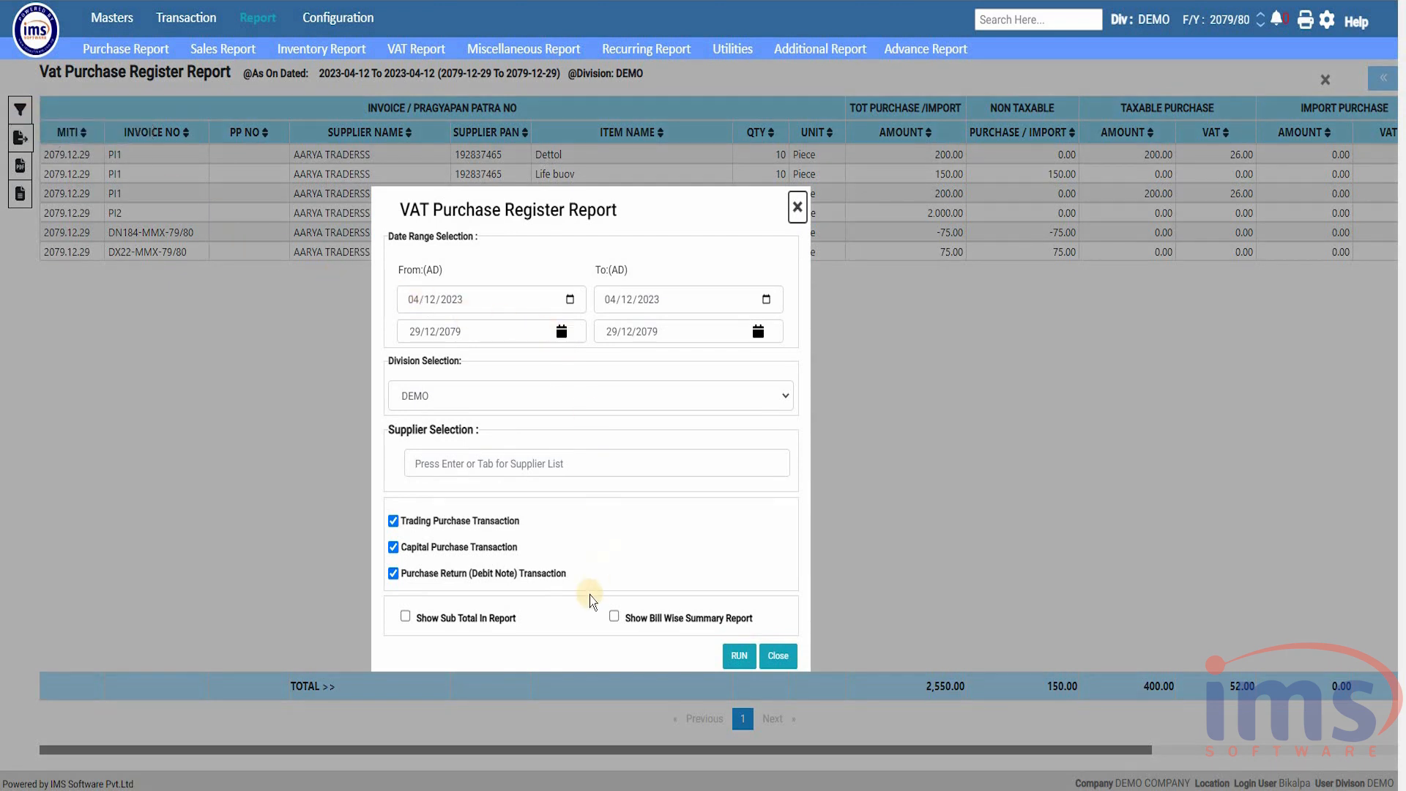
{"action": "left_click", "coordinate": [405, 618]}
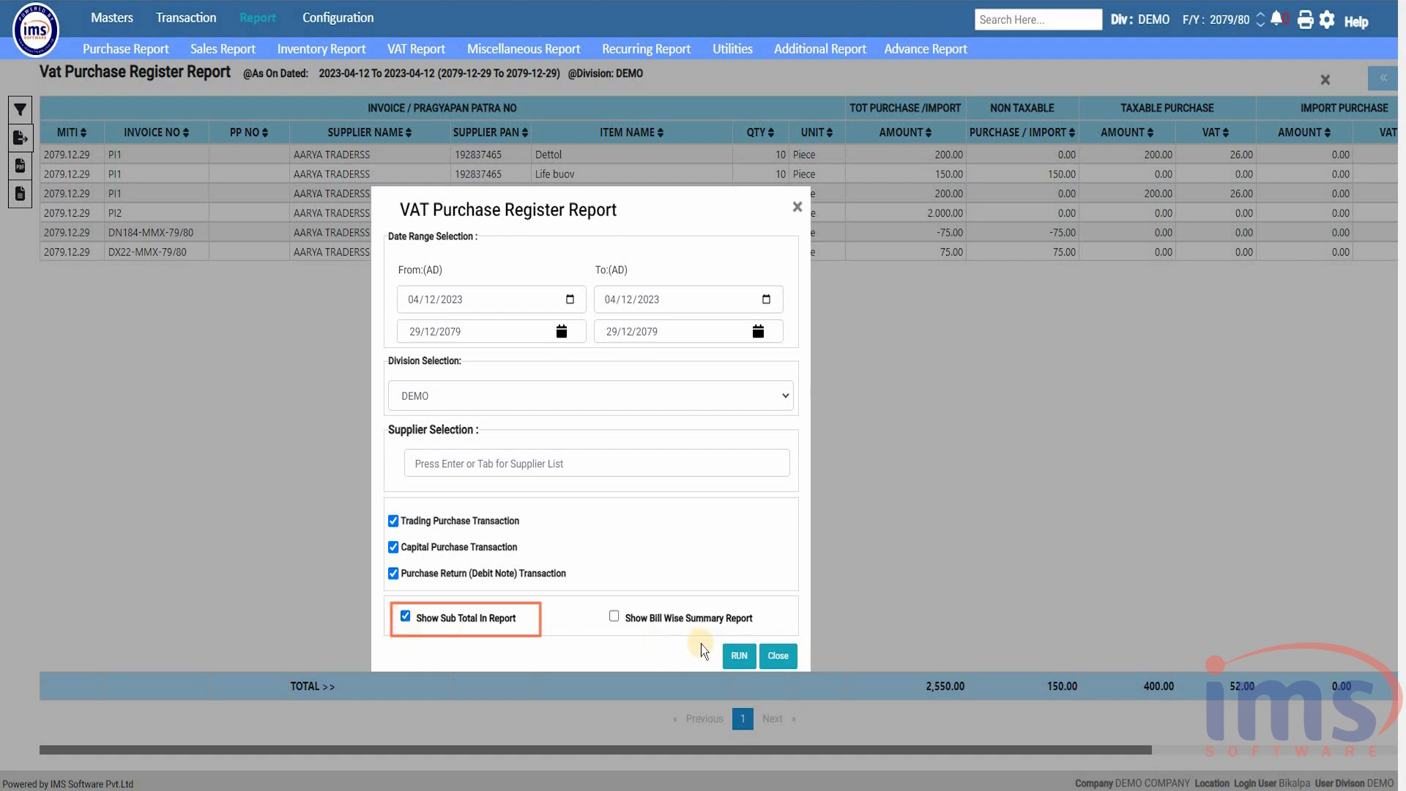
{"action": "left_click", "coordinate": [735, 654]}
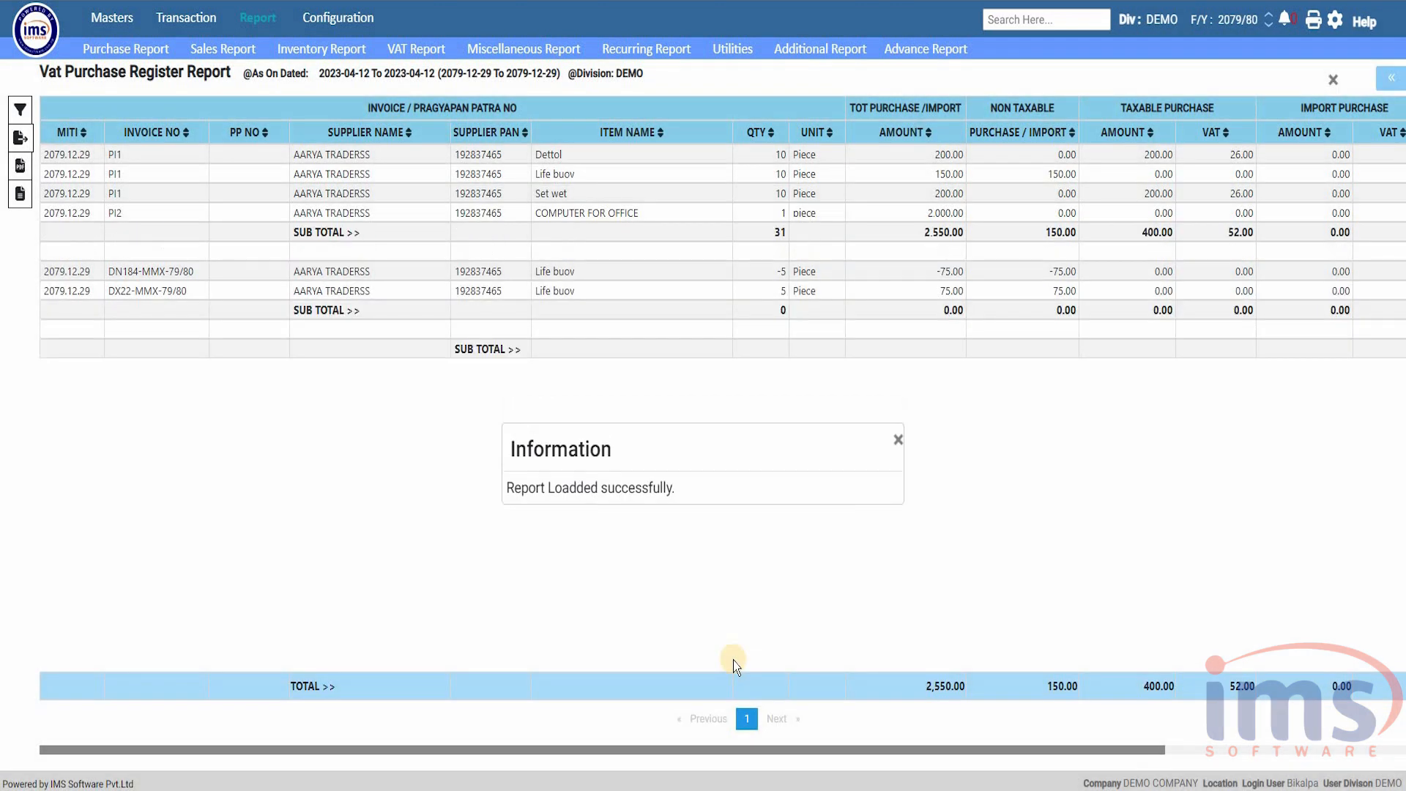
{"action": "left_click", "coordinate": [898, 440]}
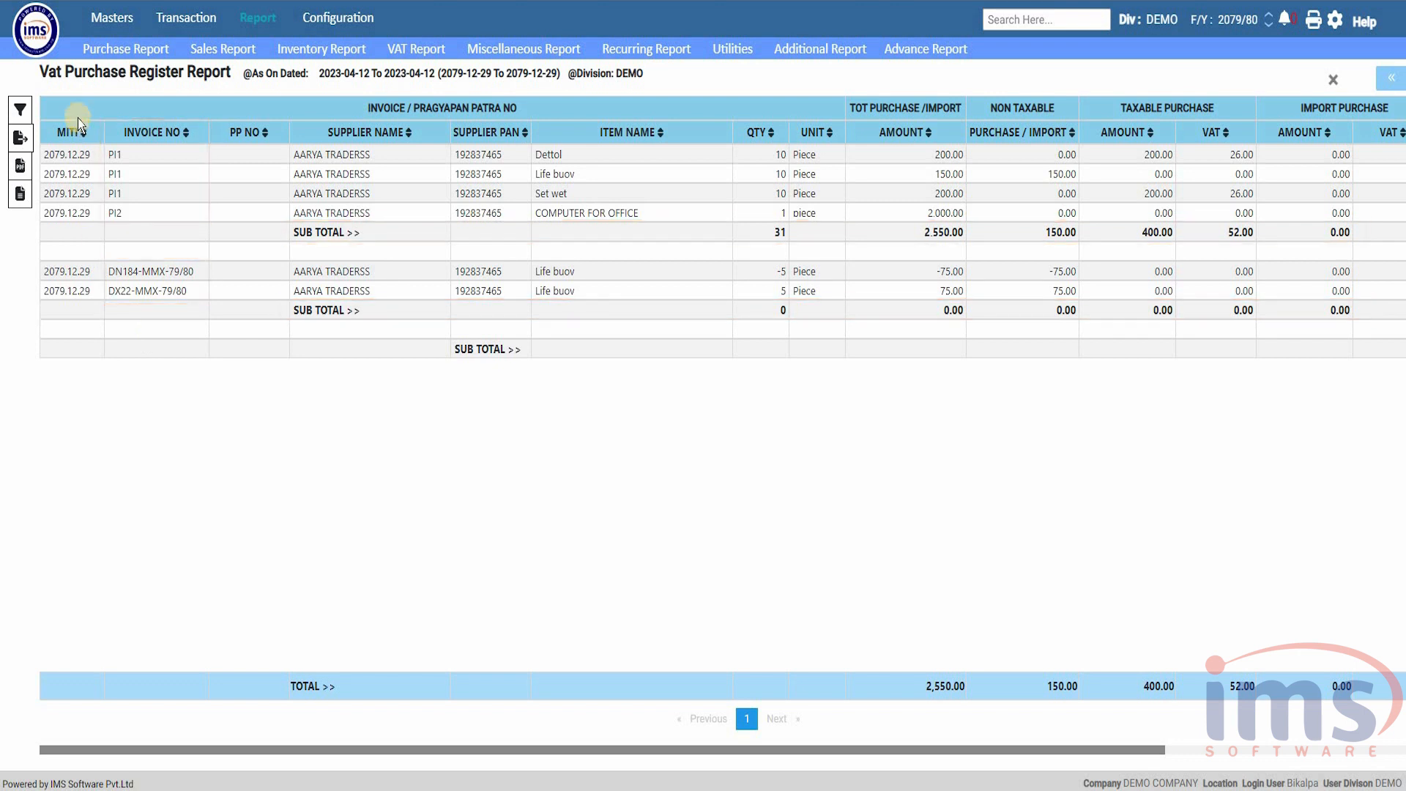
- Rerun the purchase report with Show Bill Wise Summary Report enabled and Show Sub Total In Report disabled
{"action": "left_click", "coordinate": [20, 111]}
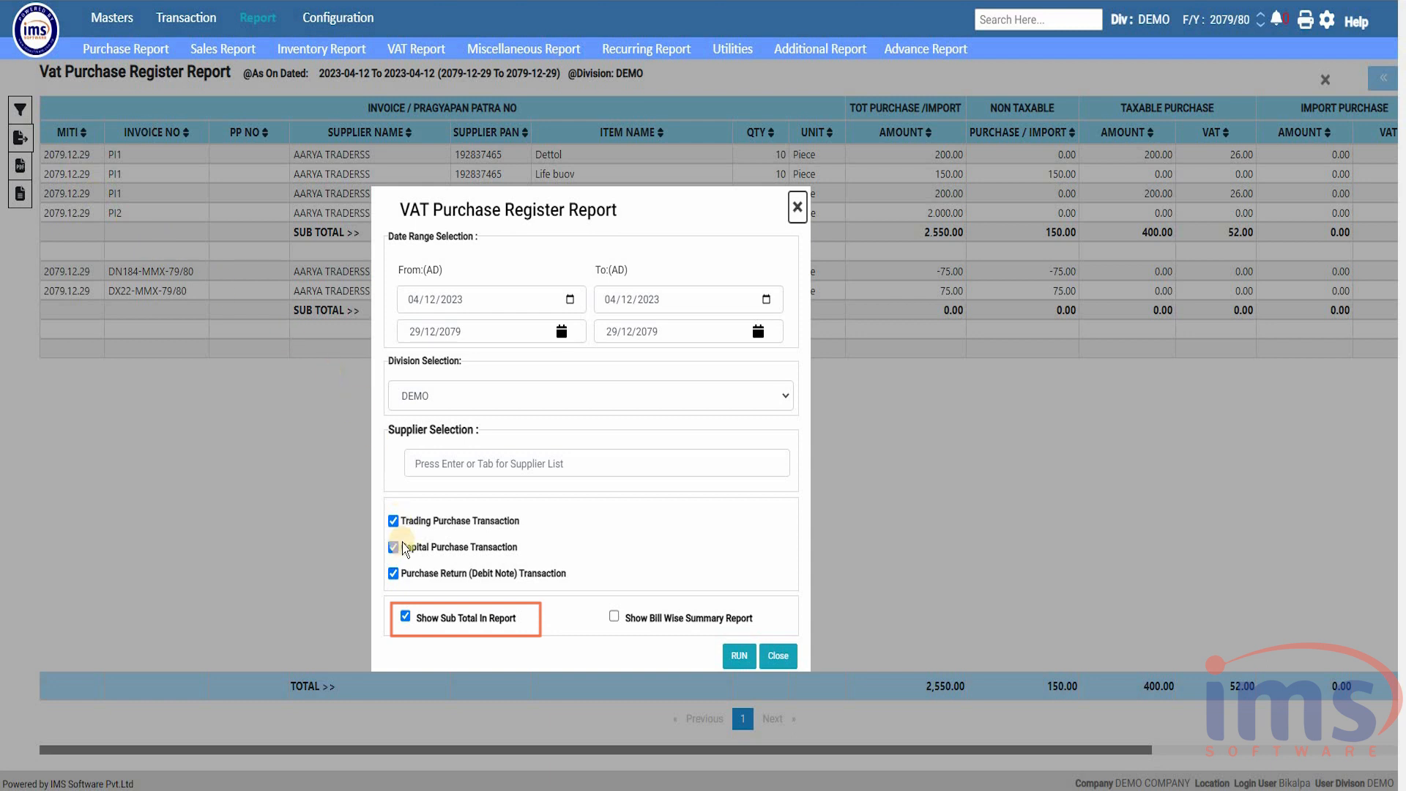
{"action": "left_click", "coordinate": [404, 617]}
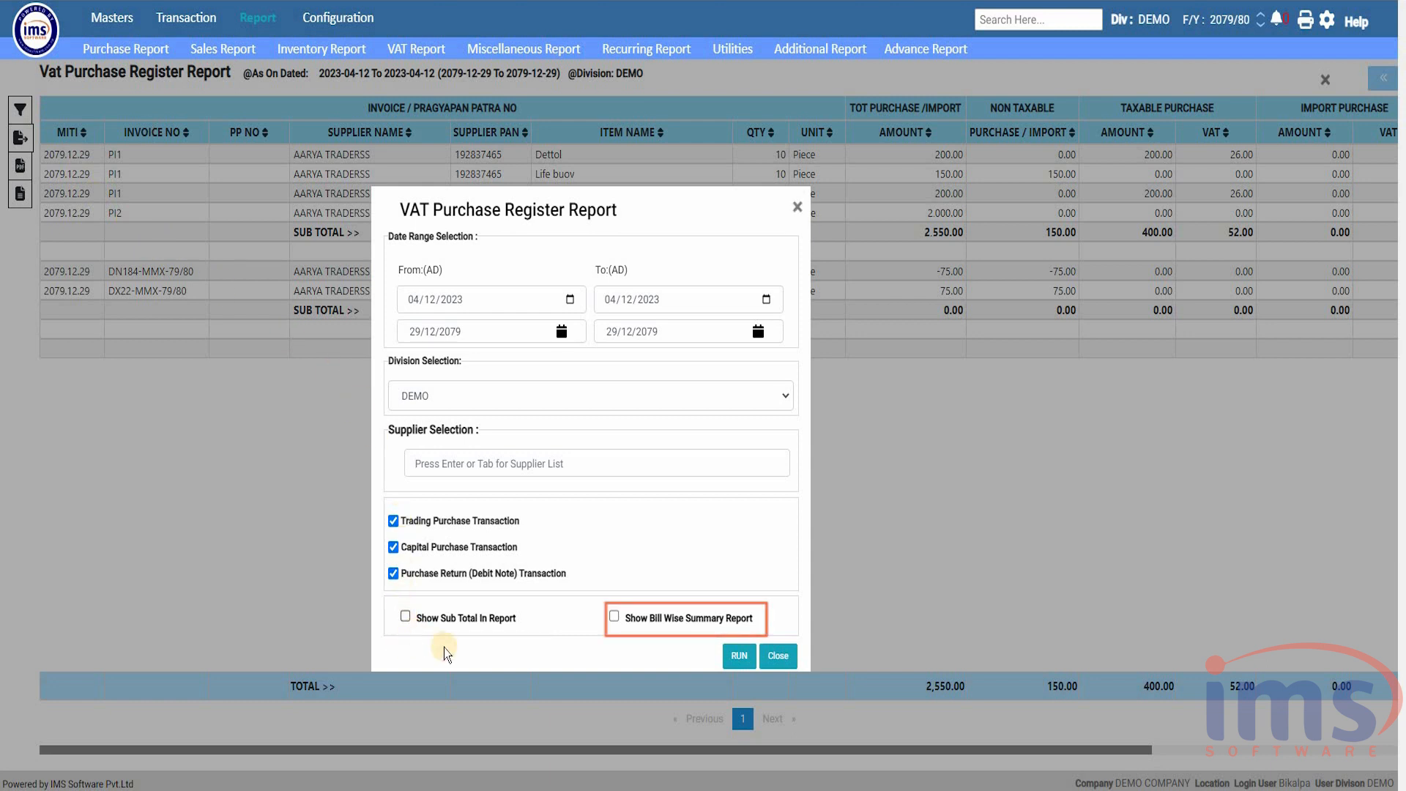
{"action": "left_click", "coordinate": [613, 617]}
{"action": "left_click", "coordinate": [729, 656]}
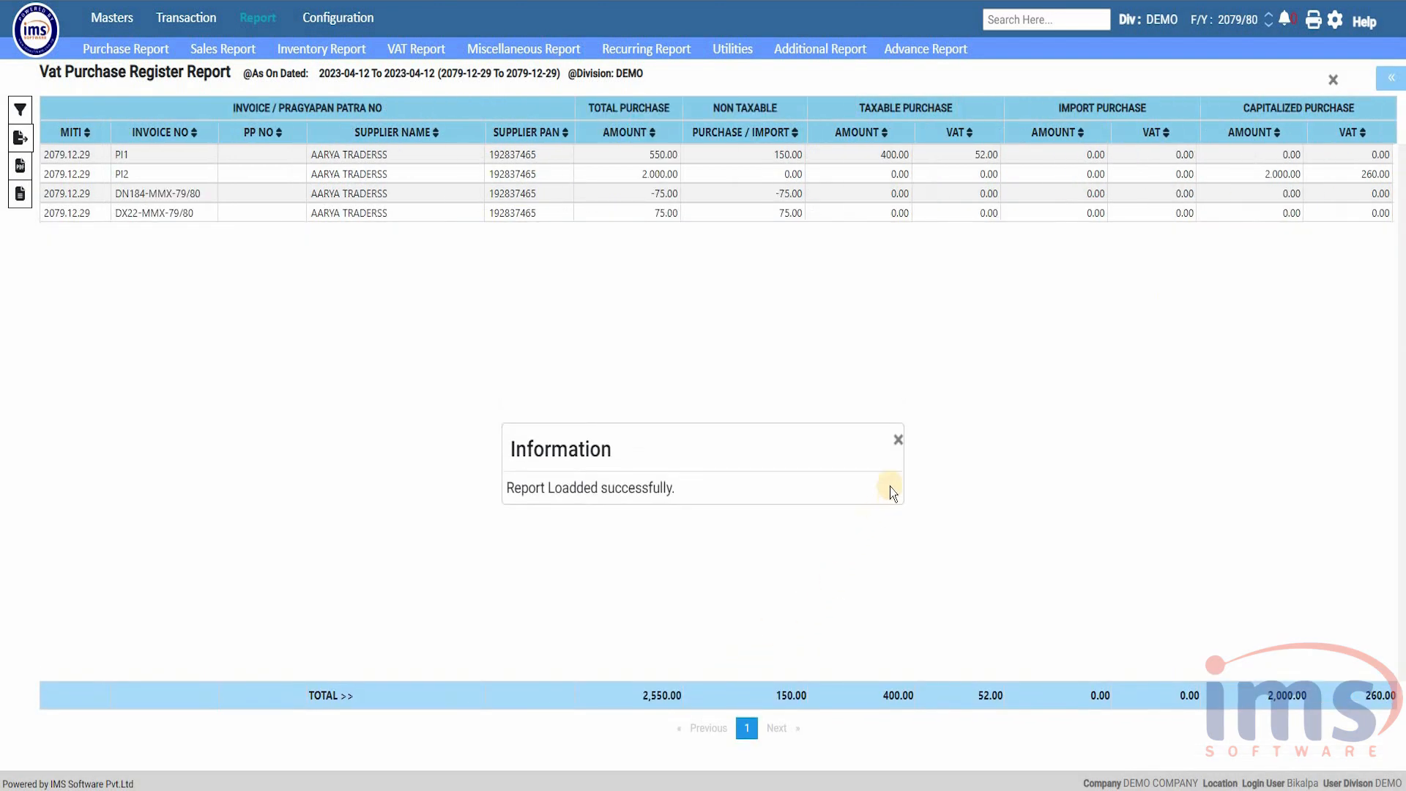
{"action": "left_click", "coordinate": [898, 441]}
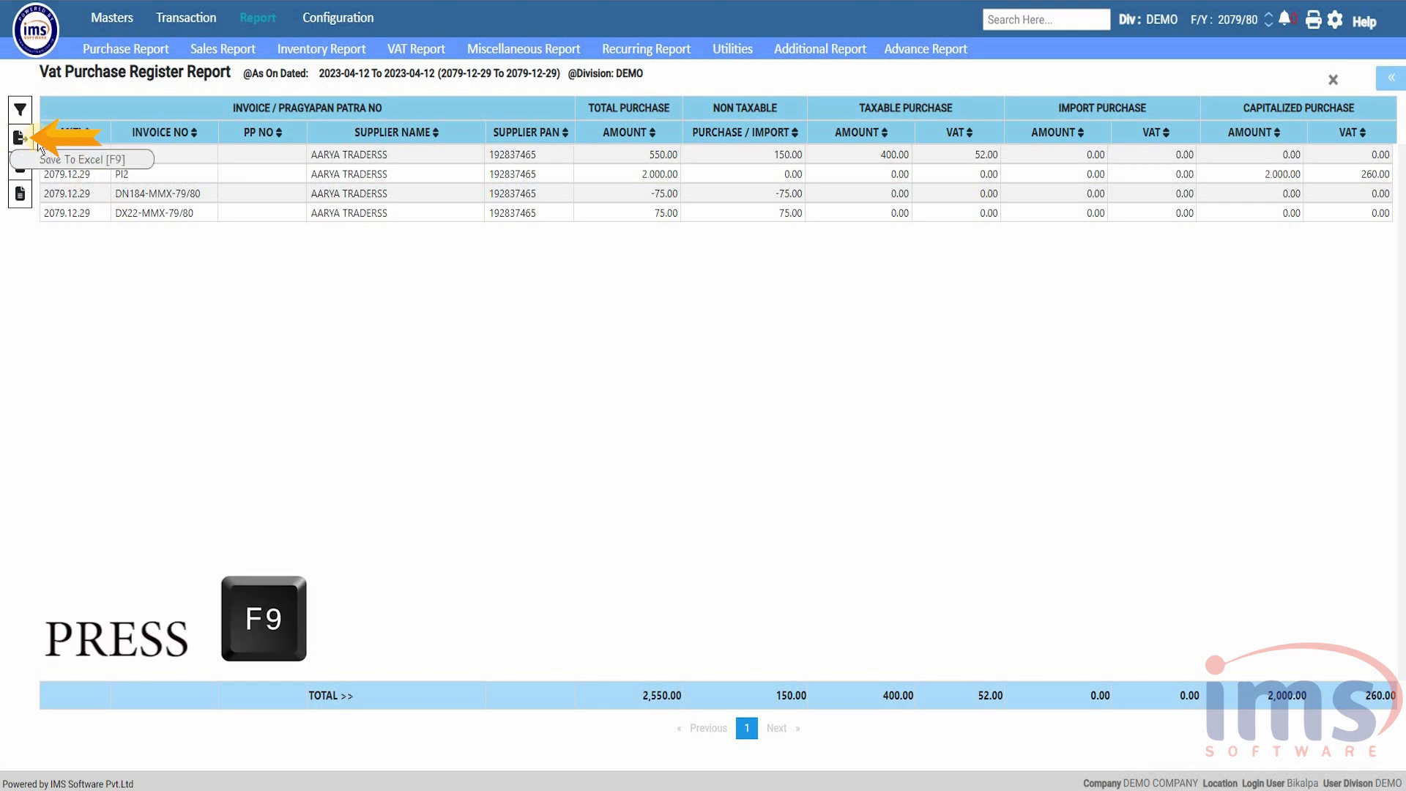
- Save the purchase register report to Excel and view the list of loaded reports
{"action": "key", "text": "F9"}
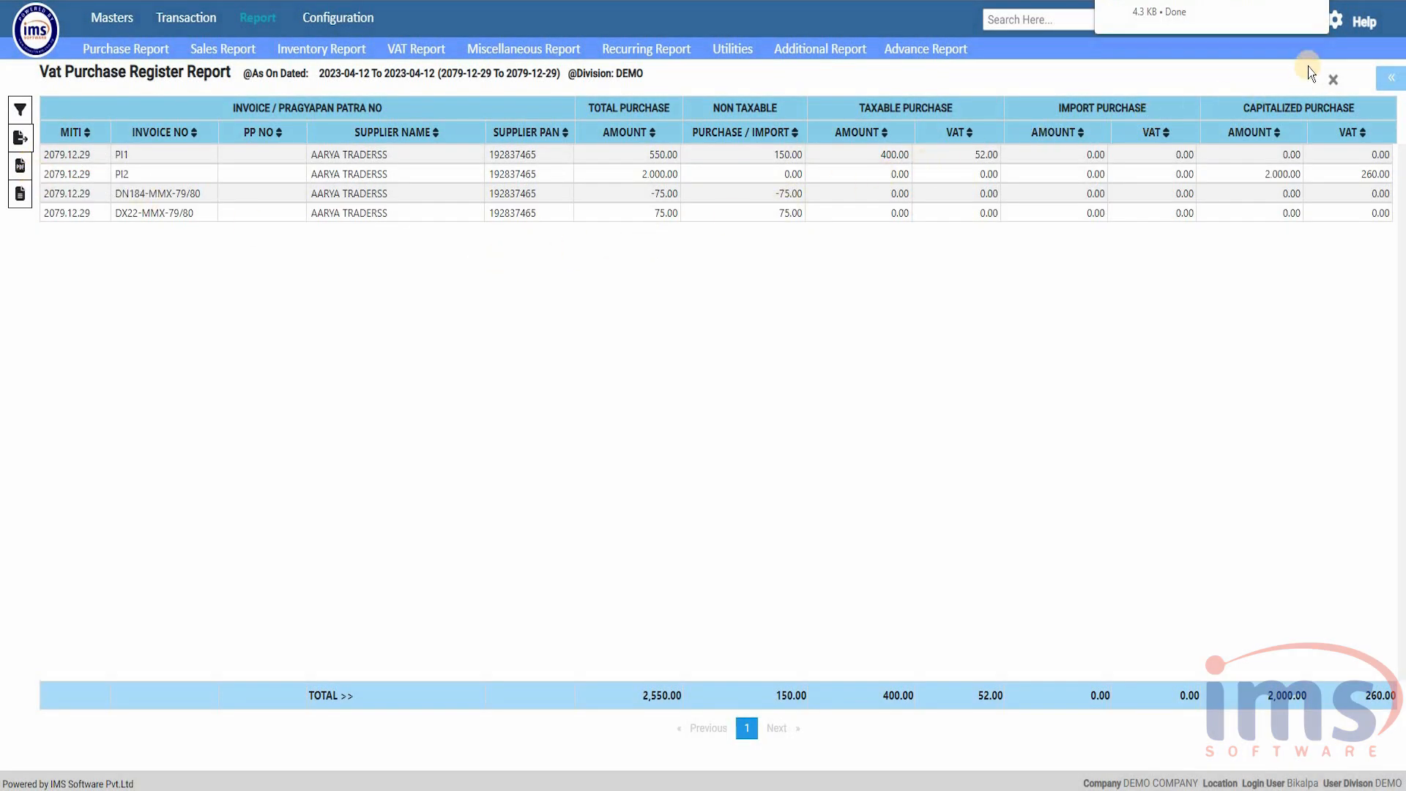
{"action": "left_click", "coordinate": [1260, 11]}
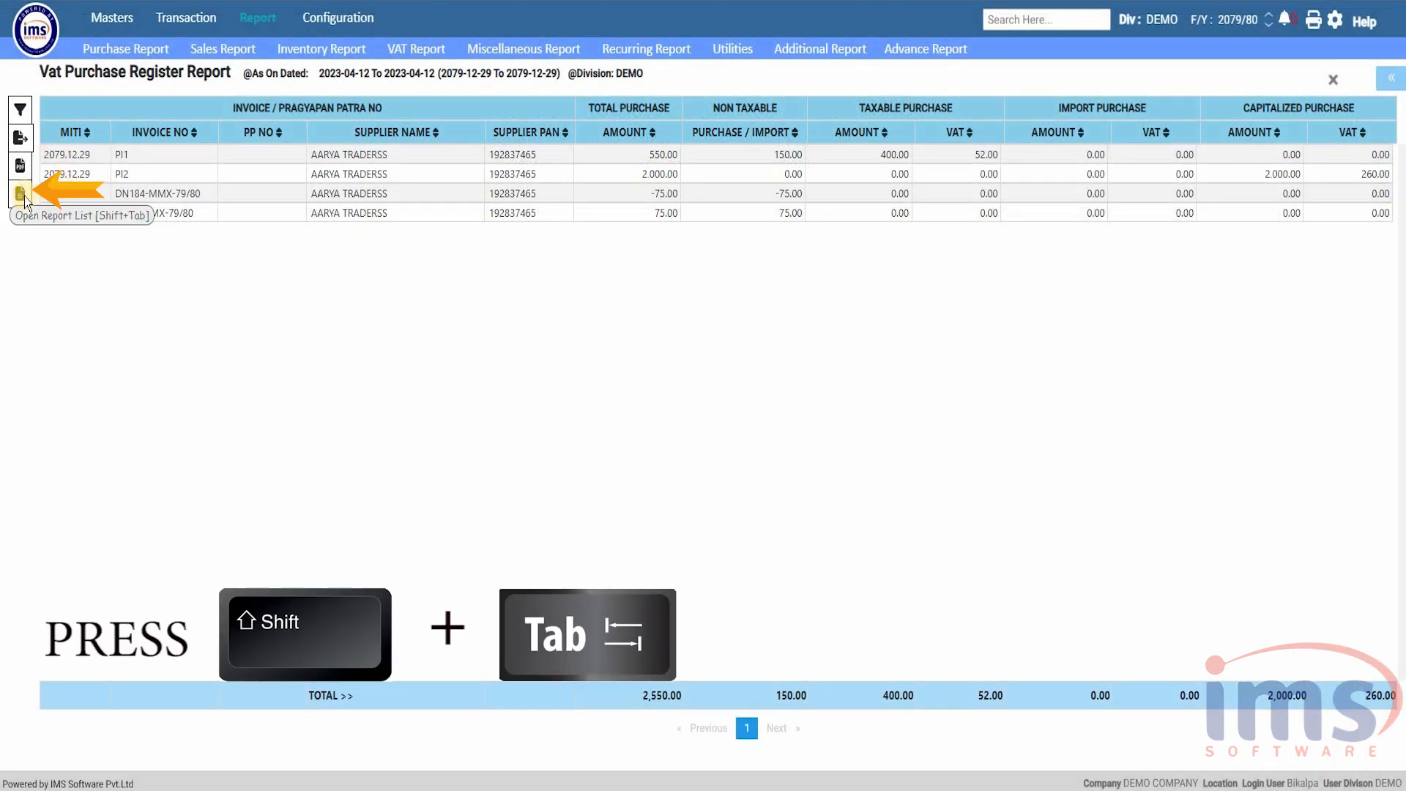
{"action": "key", "text": "shift+Tab"}
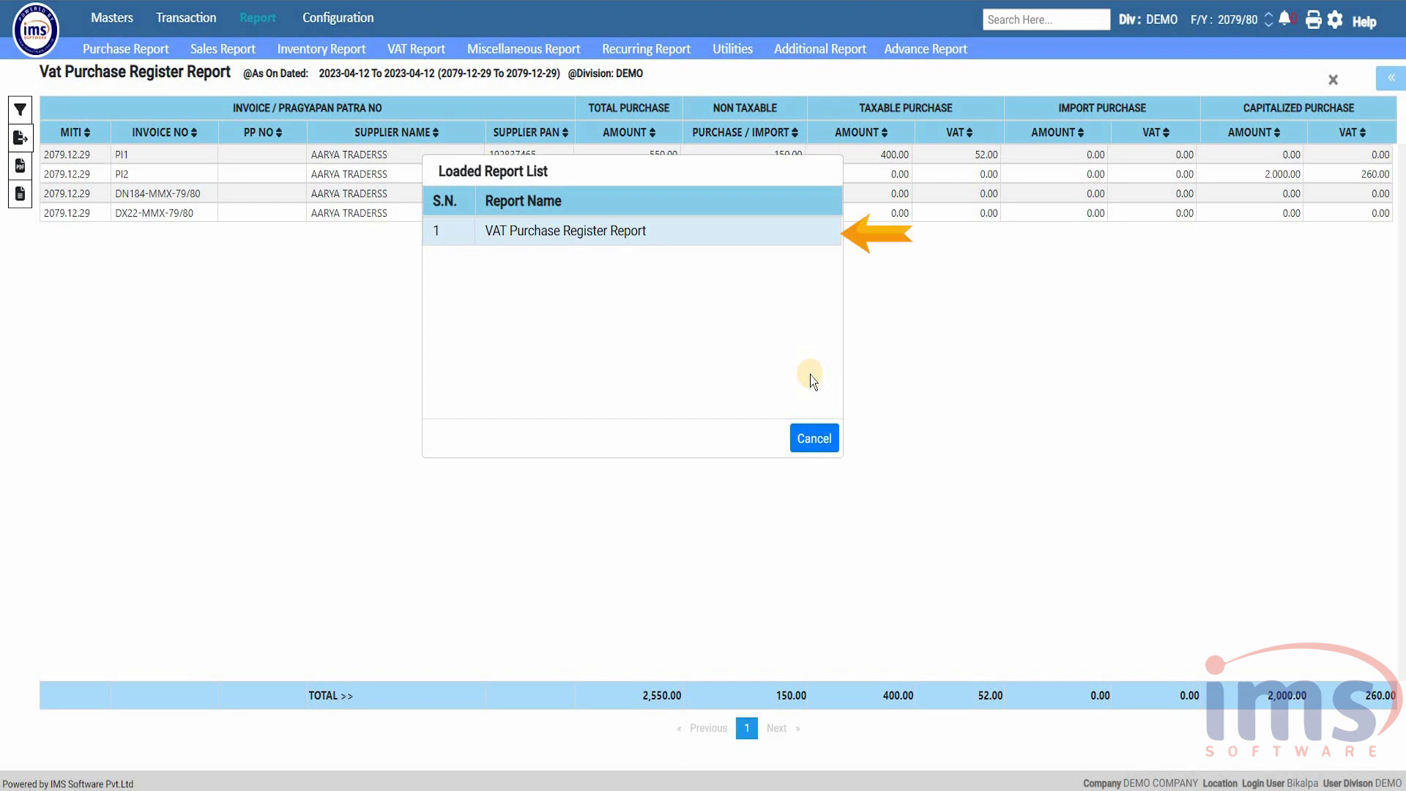
{"action": "left_click", "coordinate": [809, 440]}
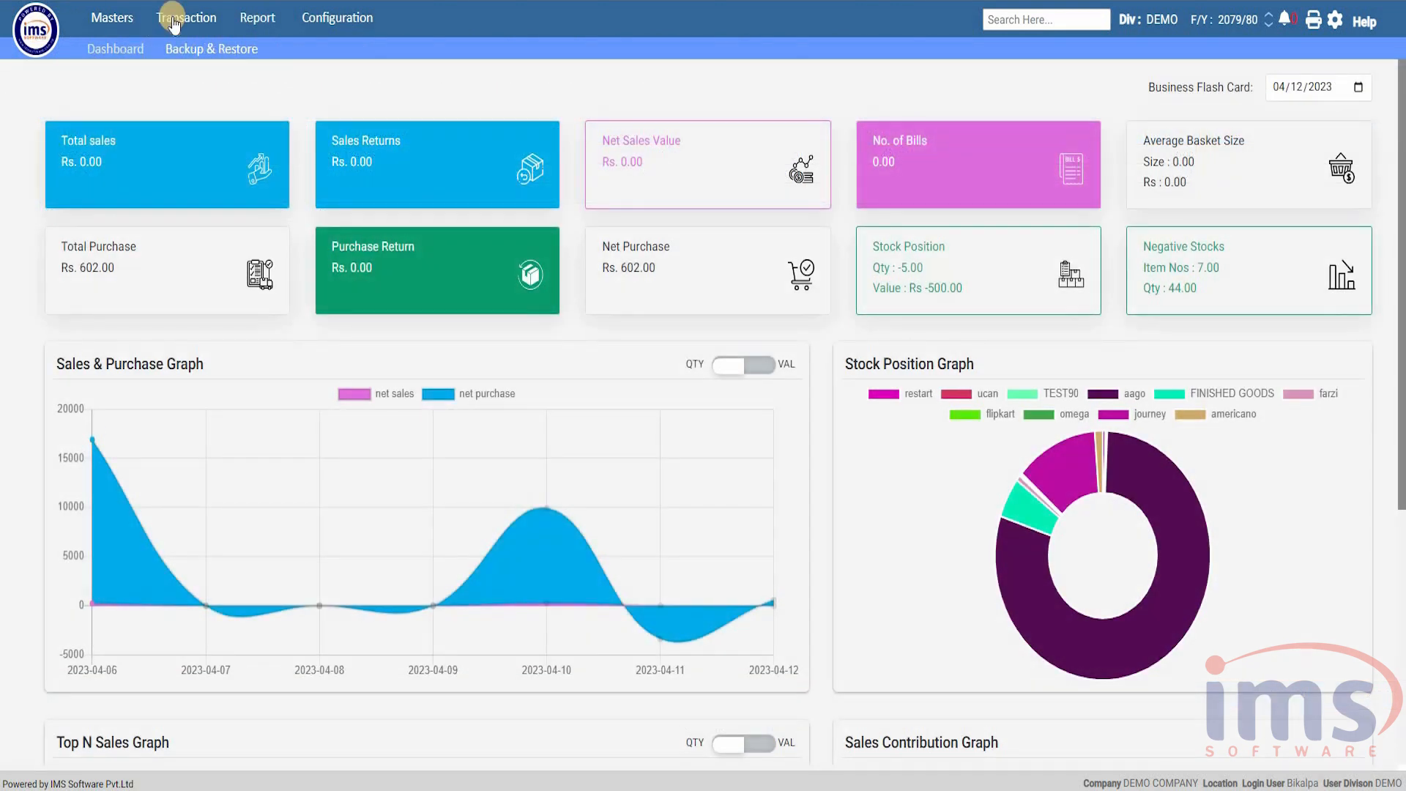
- Start a new abbreviated tax invoice and select AARYA TRADERSS as the customer
{"action": "left_click", "coordinate": [180, 19]}
{"action": "left_click", "coordinate": [101, 51]}
{"action": "left_click", "coordinate": [141, 72]}
{"action": "left_click", "coordinate": [1105, 125]}
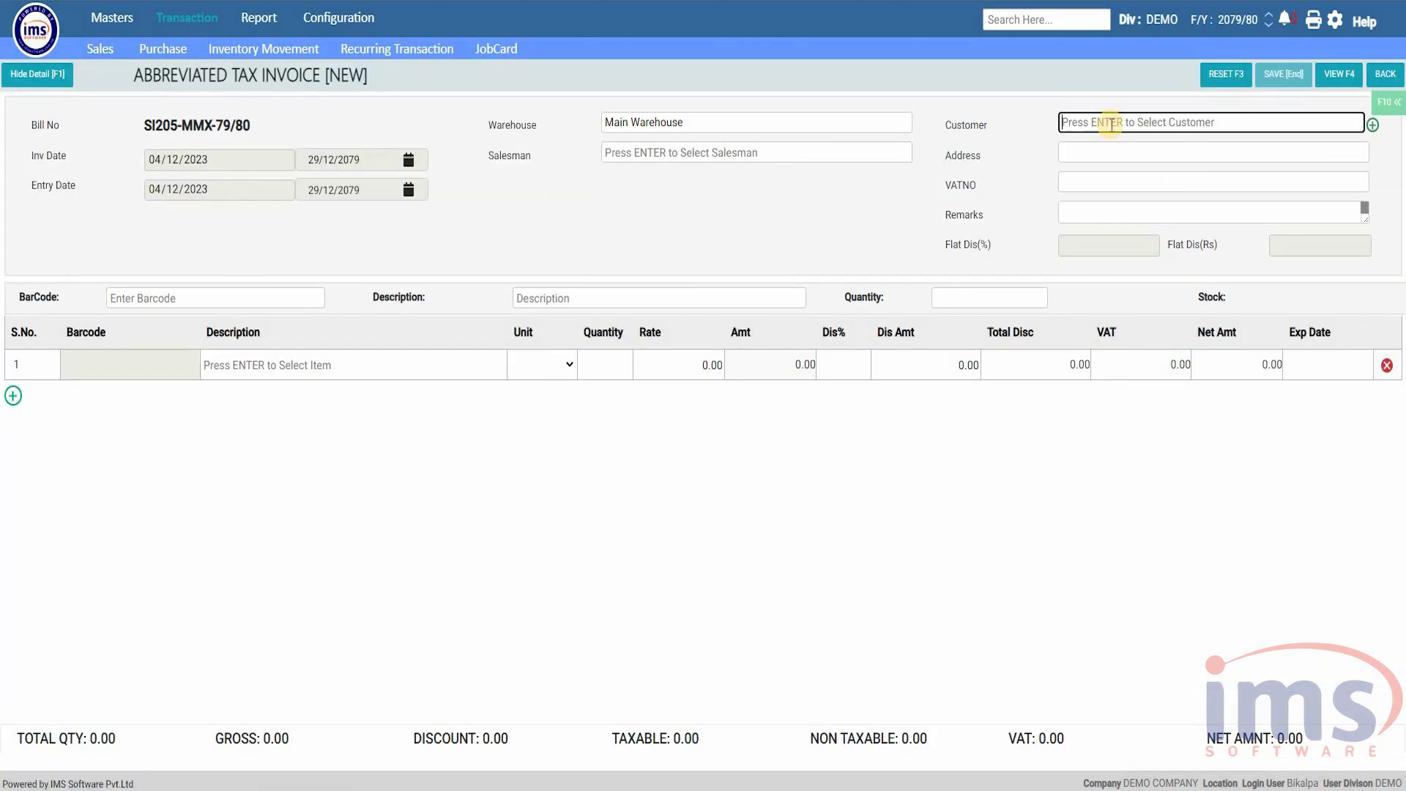
{"action": "key", "text": "Return"}
{"action": "type", "text": "aa"}
{"action": "double_click", "coordinate": [1268, 239]}
- Add Life buoy as the first item of the abbreviated tax invoice with quantity 10
{"action": "left_click", "coordinate": [277, 369]}
{"action": "key", "text": "Return"}
{"action": "type", "text": "10."}
{"action": "double_click", "coordinate": [937, 240]}
{"action": "double_click", "coordinate": [879, 377]}
{"action": "type", "text": "10"}
{"action": "key", "text": "Return"}
{"action": "key", "text": "Return"}
- Add Set wet as the second invoice item, searching the products by item code, with quantity 10
{"action": "key", "text": "Return"}
{"action": "left_click", "coordinate": [1033, 178]}
{"action": "left_click", "coordinate": [1032, 212]}
{"action": "left_click", "coordinate": [1172, 178]}
{"action": "left_click", "coordinate": [615, 207]}
{"action": "type", "text": "10"}
{"action": "key", "text": "Return"}
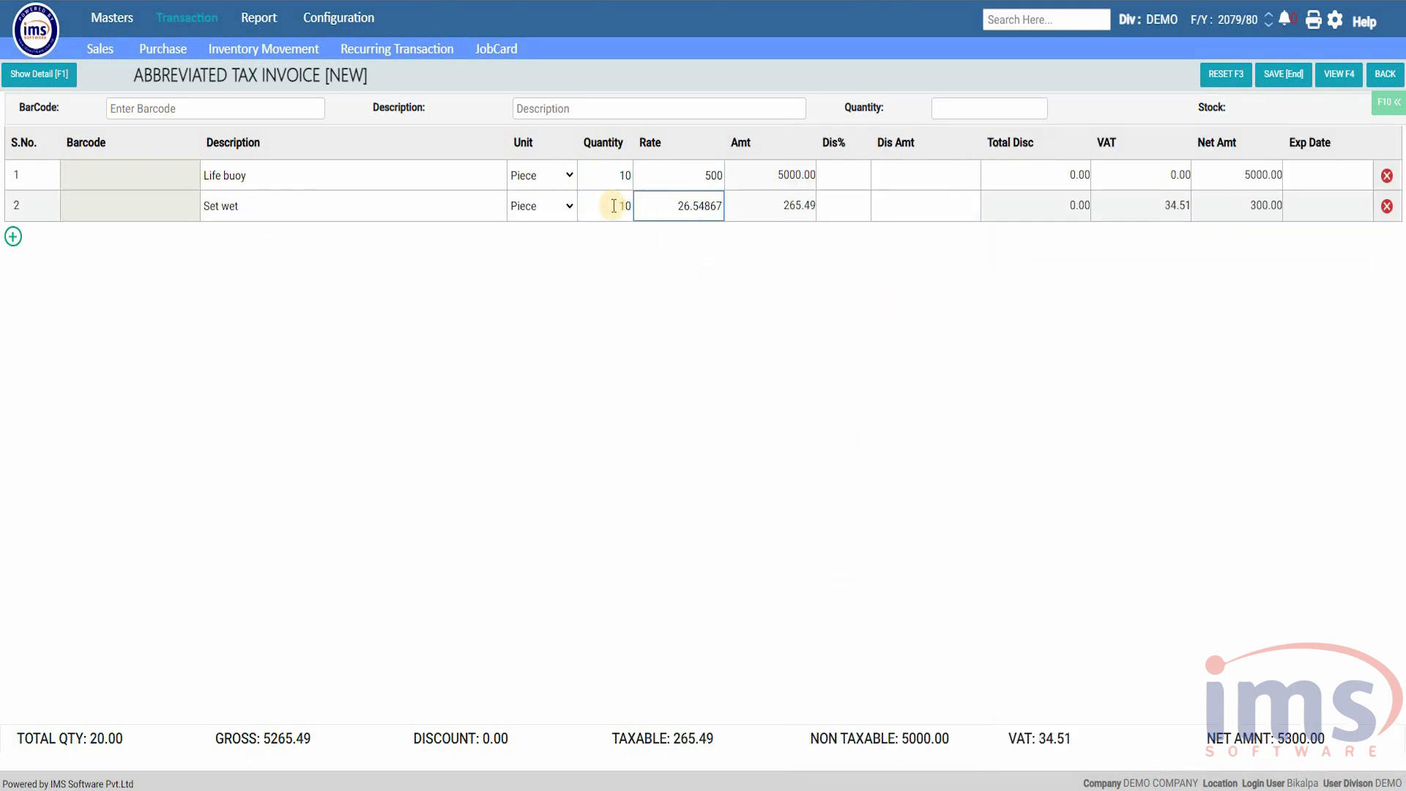
{"action": "key", "text": "Return"}
- Add a third item, found by item code 13, to the abbreviated tax invoice with quantity 10
{"action": "key", "text": "Return"}
{"action": "left_click", "coordinate": [1180, 178]}
{"action": "type", "text": "13"}
{"action": "left_click", "coordinate": [621, 242]}
{"action": "type", "text": "10"}
- Save the abbreviated tax invoice with the full balance amount tendered in cash, and leave the invoice form
{"action": "left_click", "coordinate": [1284, 74]}
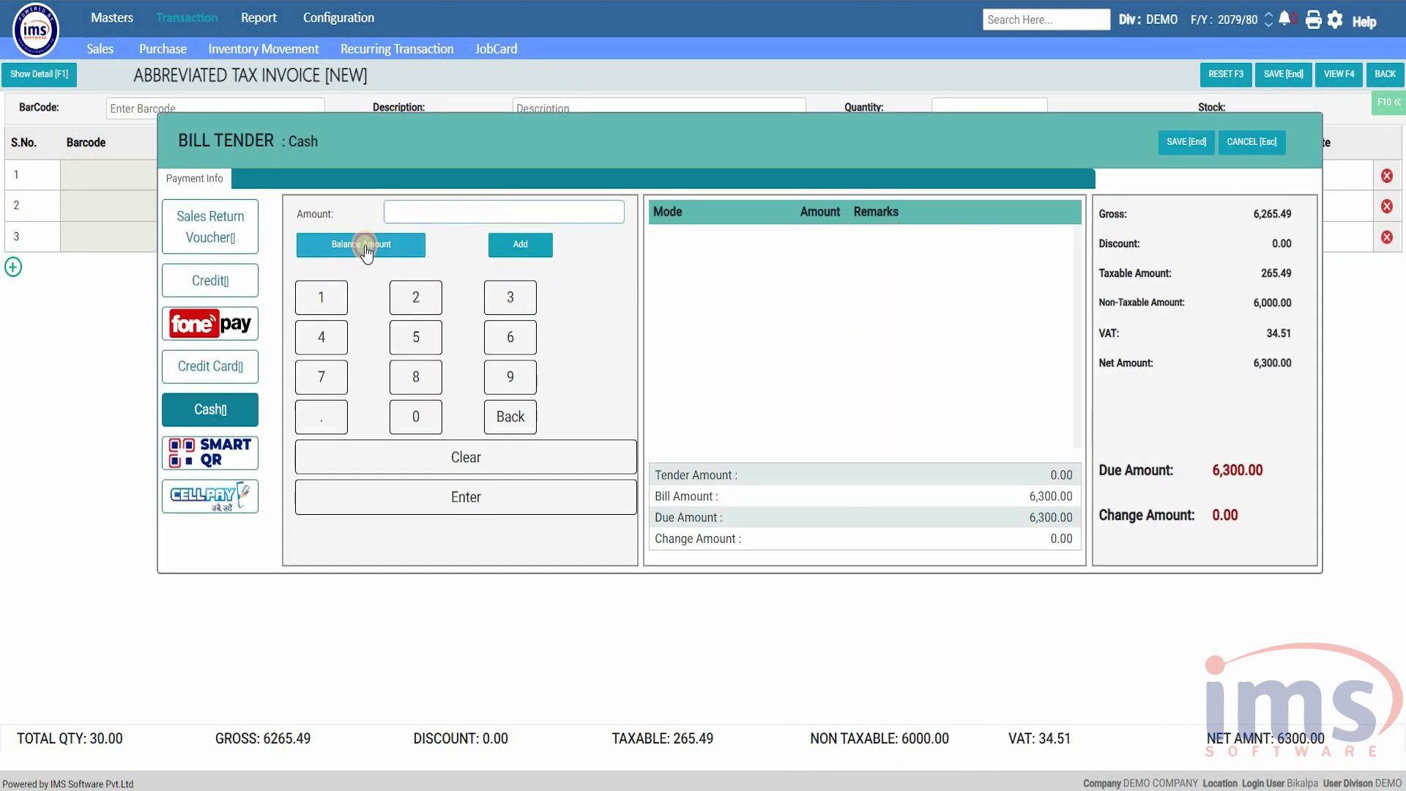
{"action": "left_click", "coordinate": [364, 247]}
{"action": "left_click", "coordinate": [521, 245]}
{"action": "left_click", "coordinate": [1182, 148]}
{"action": "left_click", "coordinate": [1385, 74]}
- Start a new sales tax invoice and select AARYA TRADERSS as the customer
{"action": "left_click", "coordinate": [104, 53]}
{"action": "left_click", "coordinate": [136, 89]}
{"action": "left_click", "coordinate": [1068, 124]}
{"action": "key", "text": "Return"}
{"action": "type", "text": "aa"}
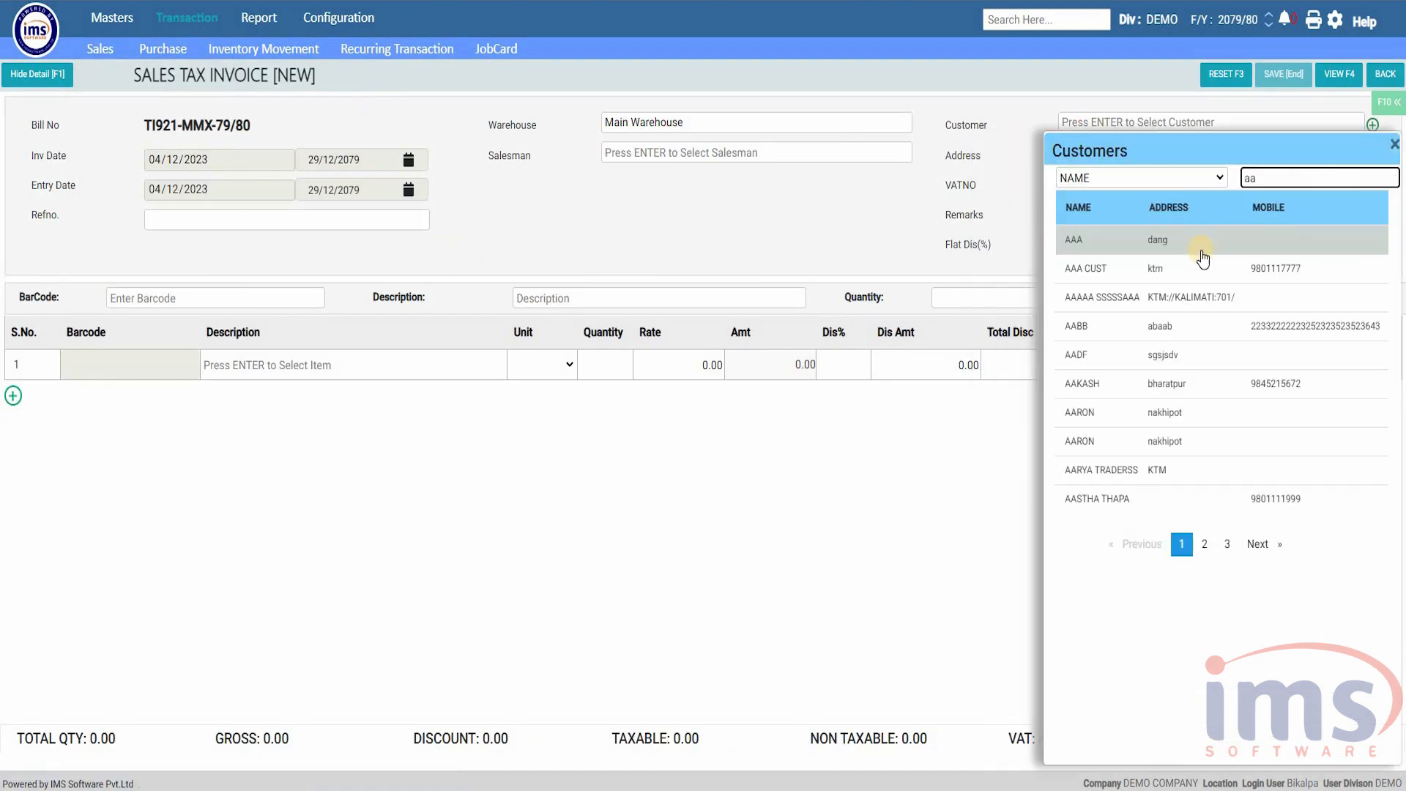
{"action": "double_click", "coordinate": [1201, 257]}
- Add Set wet as the first item of the sales tax invoice, searching by item code, with quantity 10
{"action": "left_click", "coordinate": [1033, 178]}
{"action": "left_click", "coordinate": [1033, 212]}
{"action": "left_click", "coordinate": [1155, 179]}
{"action": "type", "text": "110"}
- Add Vatika on a second line of the sales tax invoice with quantity 10
{"action": "left_click", "coordinate": [13, 206]}
{"action": "left_click", "coordinate": [261, 207]}
{"action": "left_click", "coordinate": [1033, 178]}
{"action": "type", "text": "13.2"}
{"action": "double_click", "coordinate": [1162, 238]}
{"action": "type", "text": "10"}
- Add a third line to the sales tax invoice, searching for item code 10.2, with quantity 10
{"action": "left_click", "coordinate": [13, 236]}
{"action": "left_click", "coordinate": [293, 236]}
{"action": "left_click", "coordinate": [1025, 178]}
{"action": "left_click", "coordinate": [1029, 212]}
{"action": "left_click", "coordinate": [1164, 178]}
{"action": "type", "text": "13.2"}
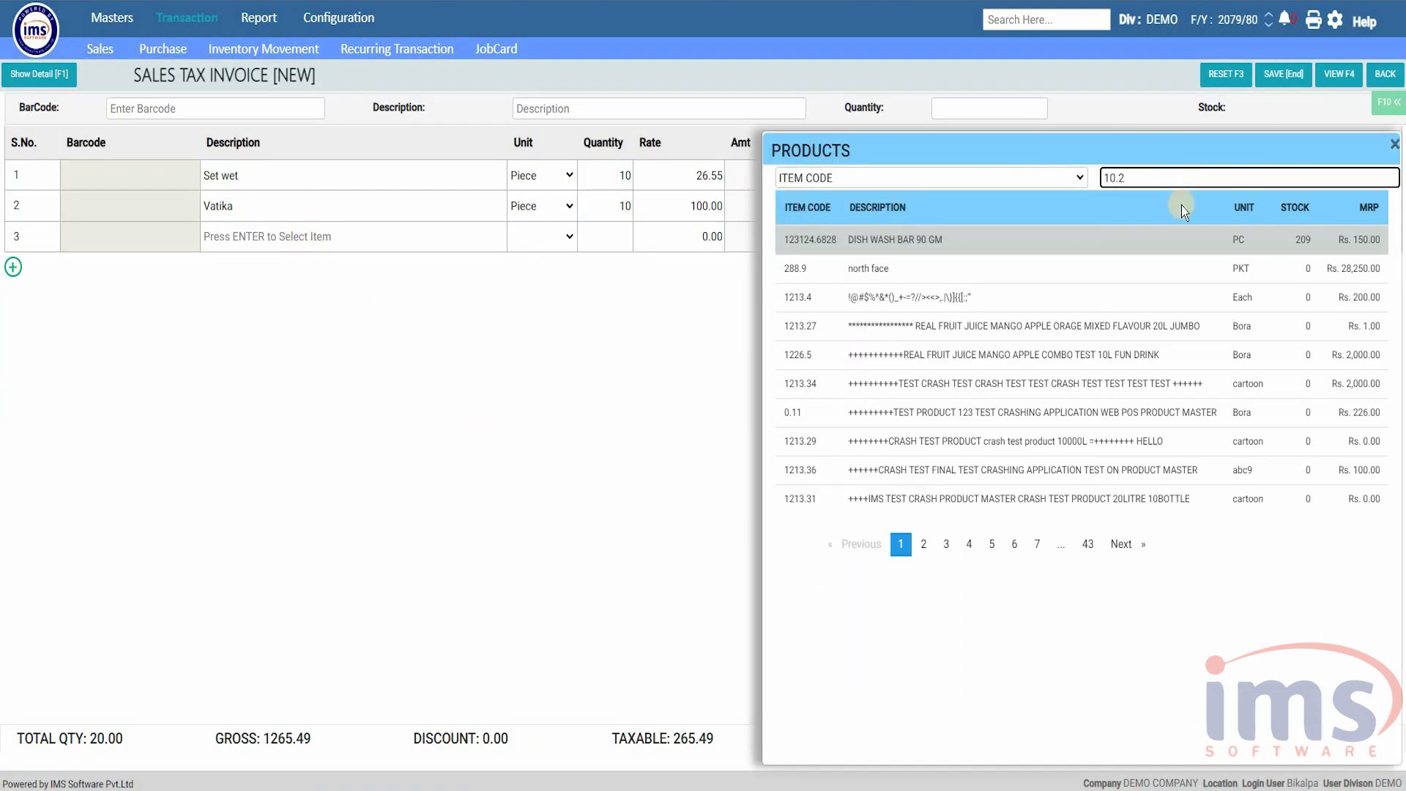
{"action": "double_click", "coordinate": [1175, 239]}
{"action": "type", "text": "10"}
- Save the sales tax invoice with the full balance amount tendered
{"action": "left_click", "coordinate": [1284, 74]}
{"action": "left_click", "coordinate": [364, 245]}
{"action": "left_click", "coordinate": [932, 195]}
- Start a credit note against the latest AARYA TRADERSS abbreviated tax invoice and enter the remark "Mistake s"
{"action": "left_click", "coordinate": [100, 49]}
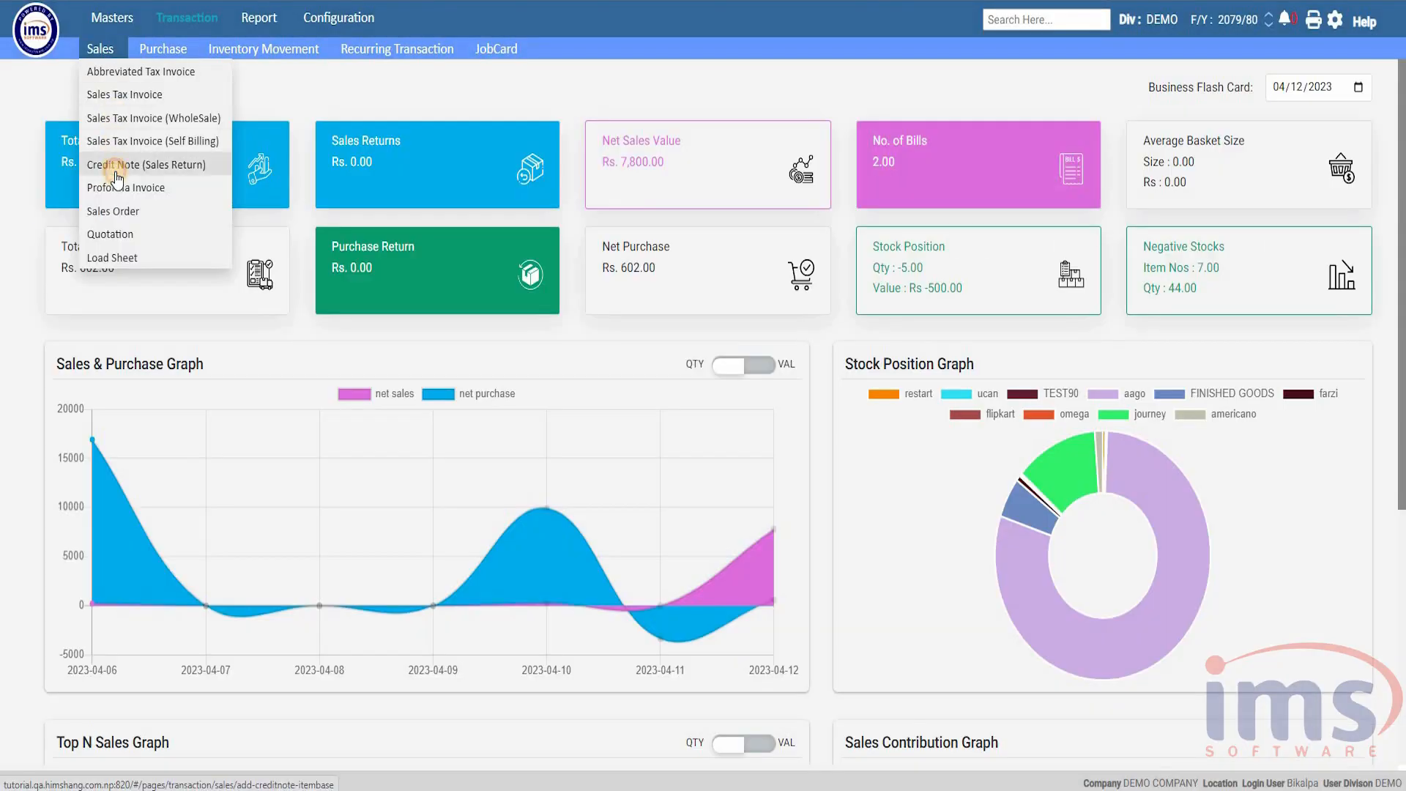
{"action": "left_click", "coordinate": [114, 165]}
{"action": "left_click", "coordinate": [358, 211]}
{"action": "key", "text": "Return"}
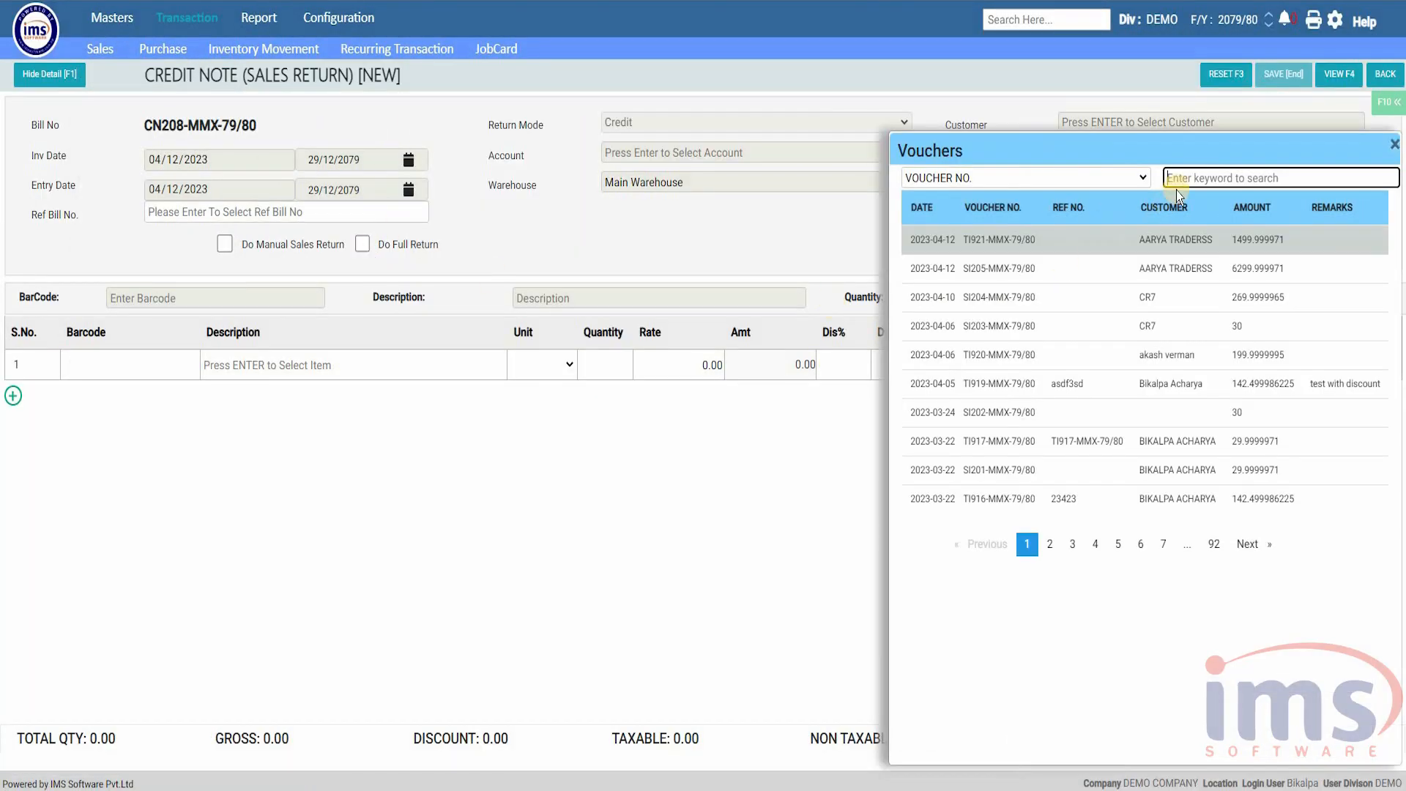
{"action": "left_click", "coordinate": [1179, 268]}
{"action": "left_click", "coordinate": [1069, 213]}
{"action": "type", "text": "Mistake s"}
- Select the returned item for the credit note and record the sales return
{"action": "key", "text": "F1"}
{"action": "key", "text": "Return"}
{"action": "left_click", "coordinate": [1106, 263]}
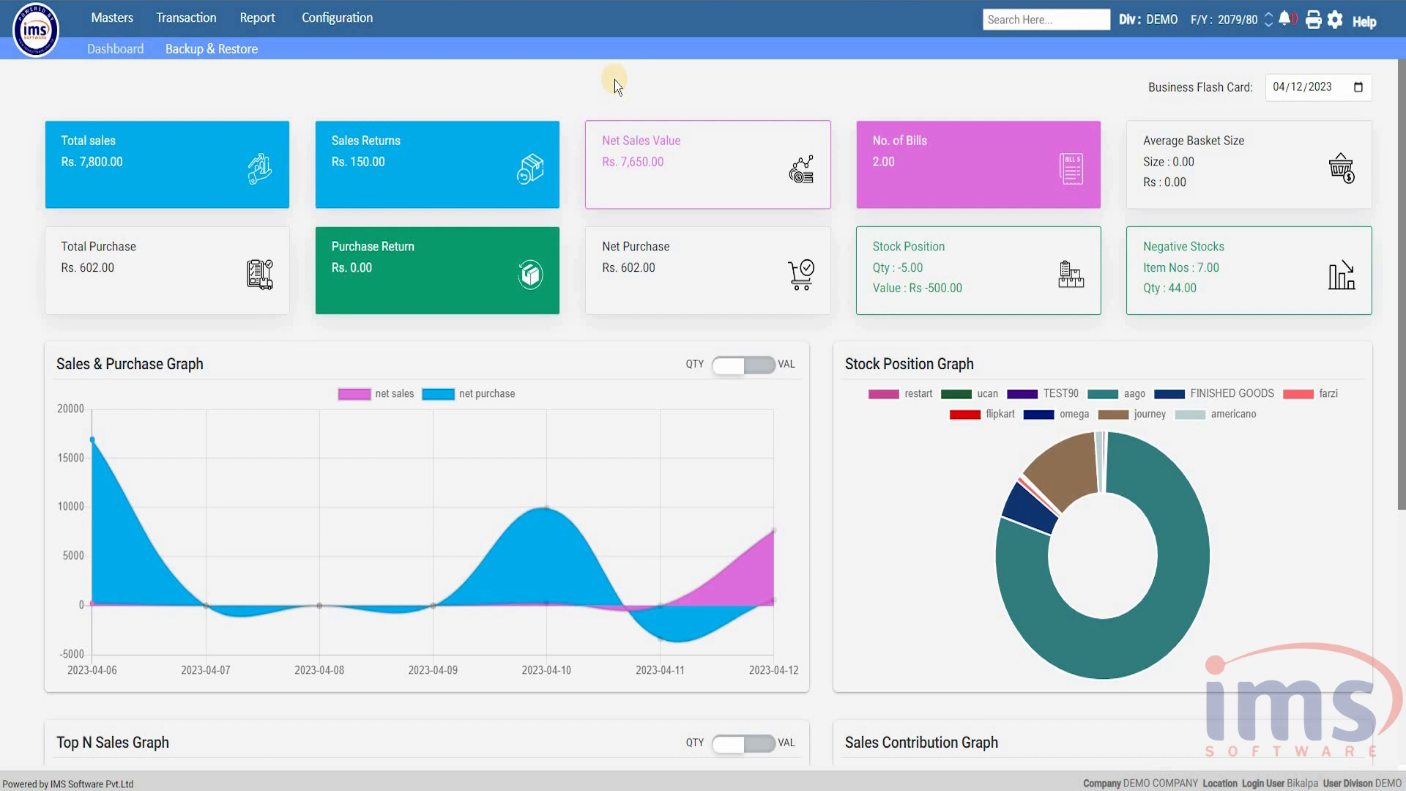
- Open the VAT Sales Register Report with its filter options
{"action": "left_click", "coordinate": [254, 22]}
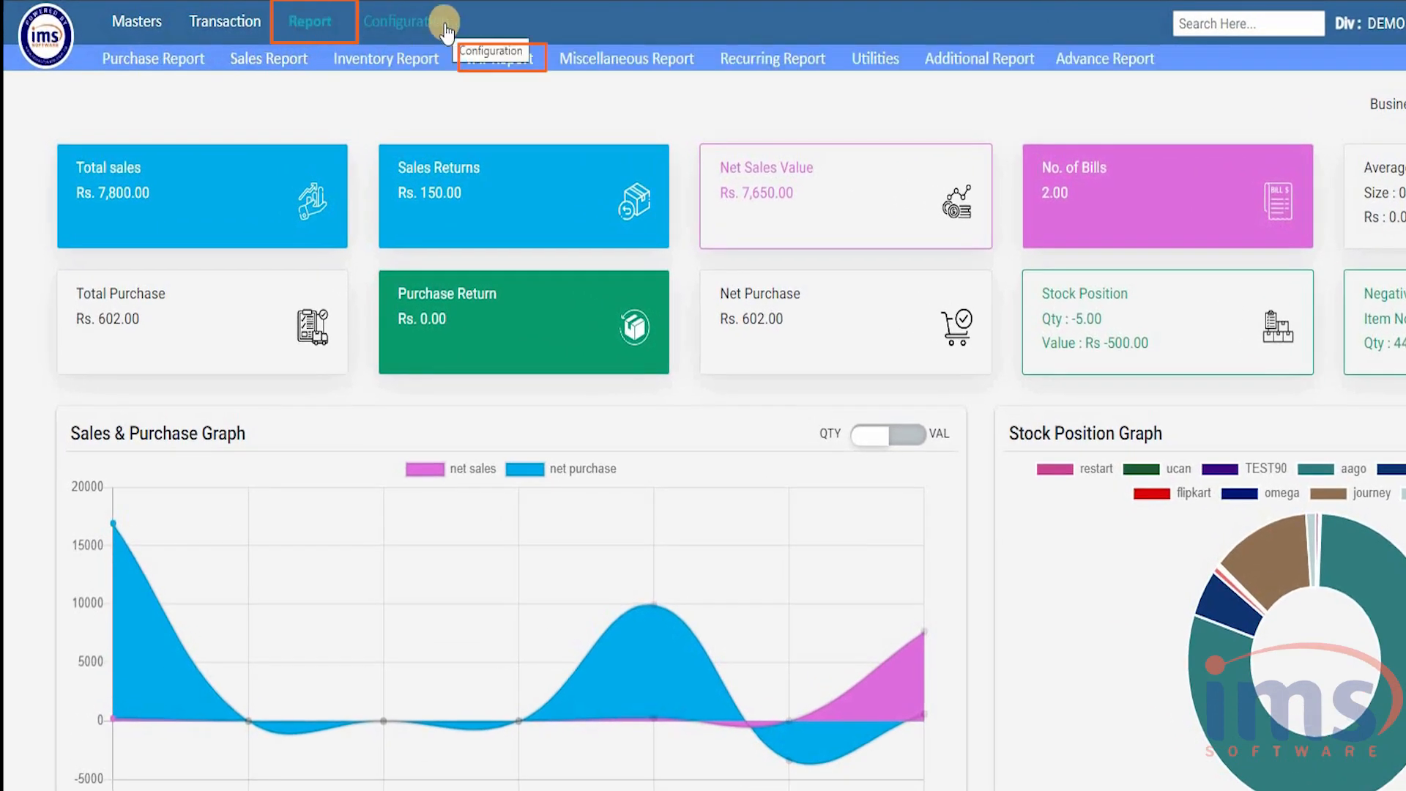
{"action": "left_click", "coordinate": [513, 62]}
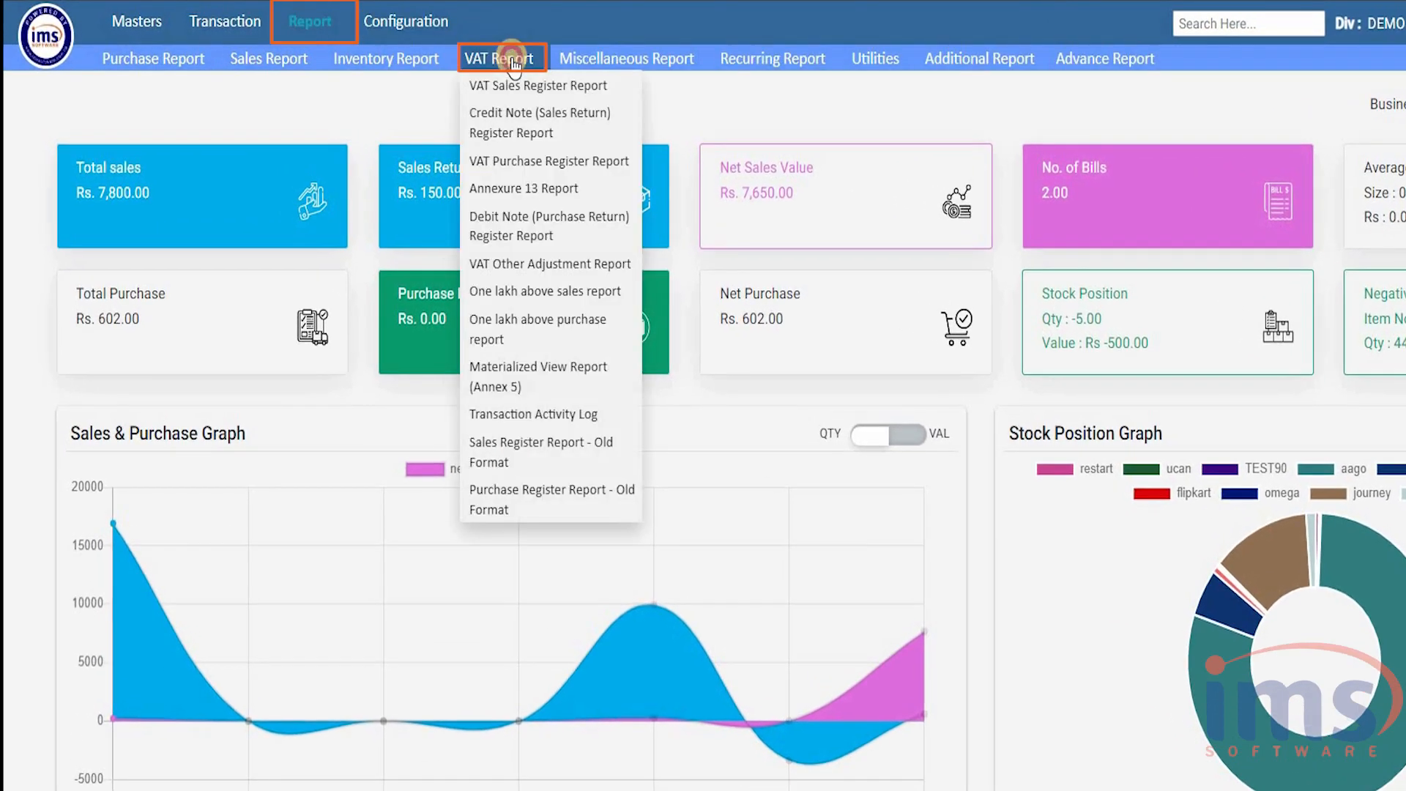
{"action": "left_click", "coordinate": [542, 86]}
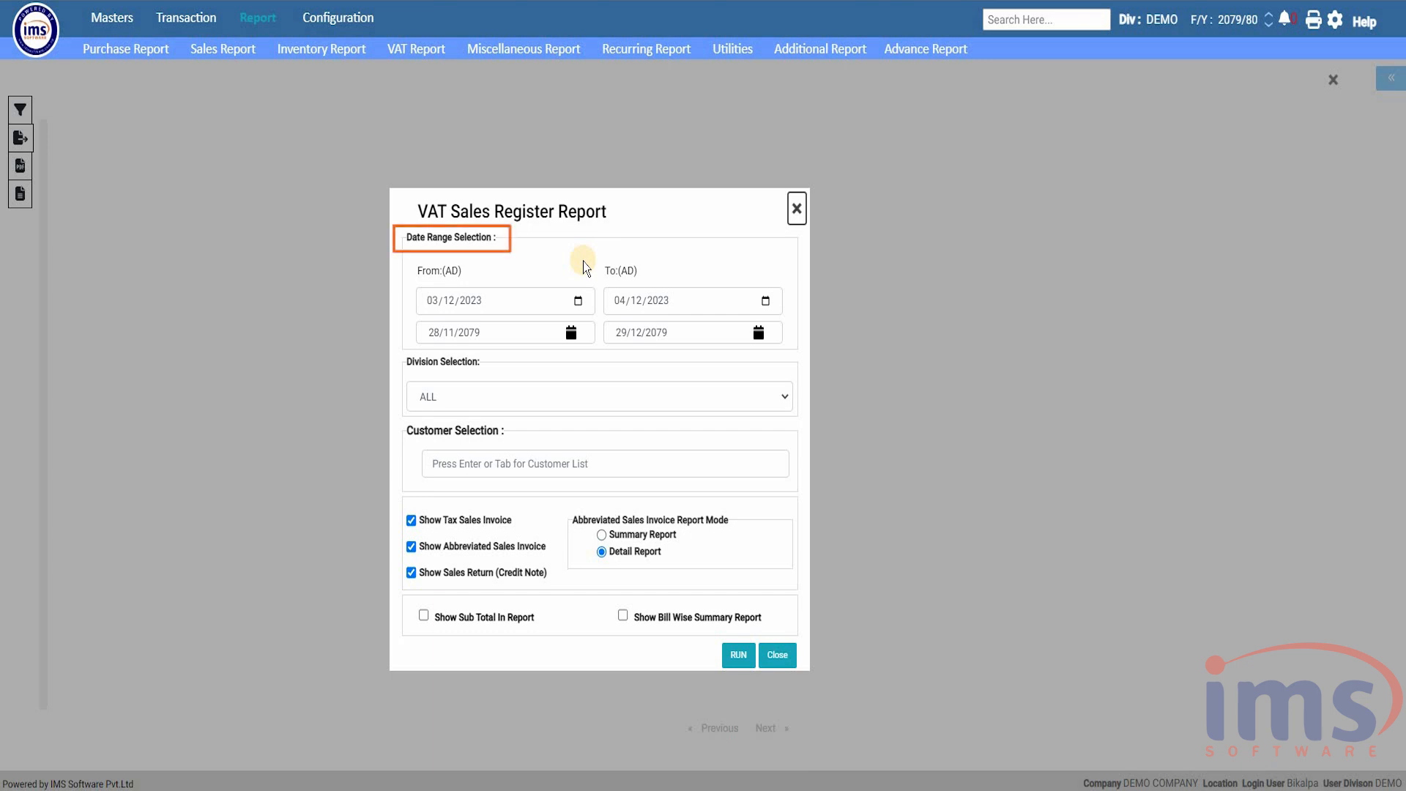
- Set the report's start date to 04/12/2023 and choose DEMO as the division
{"action": "left_click", "coordinate": [577, 300]}
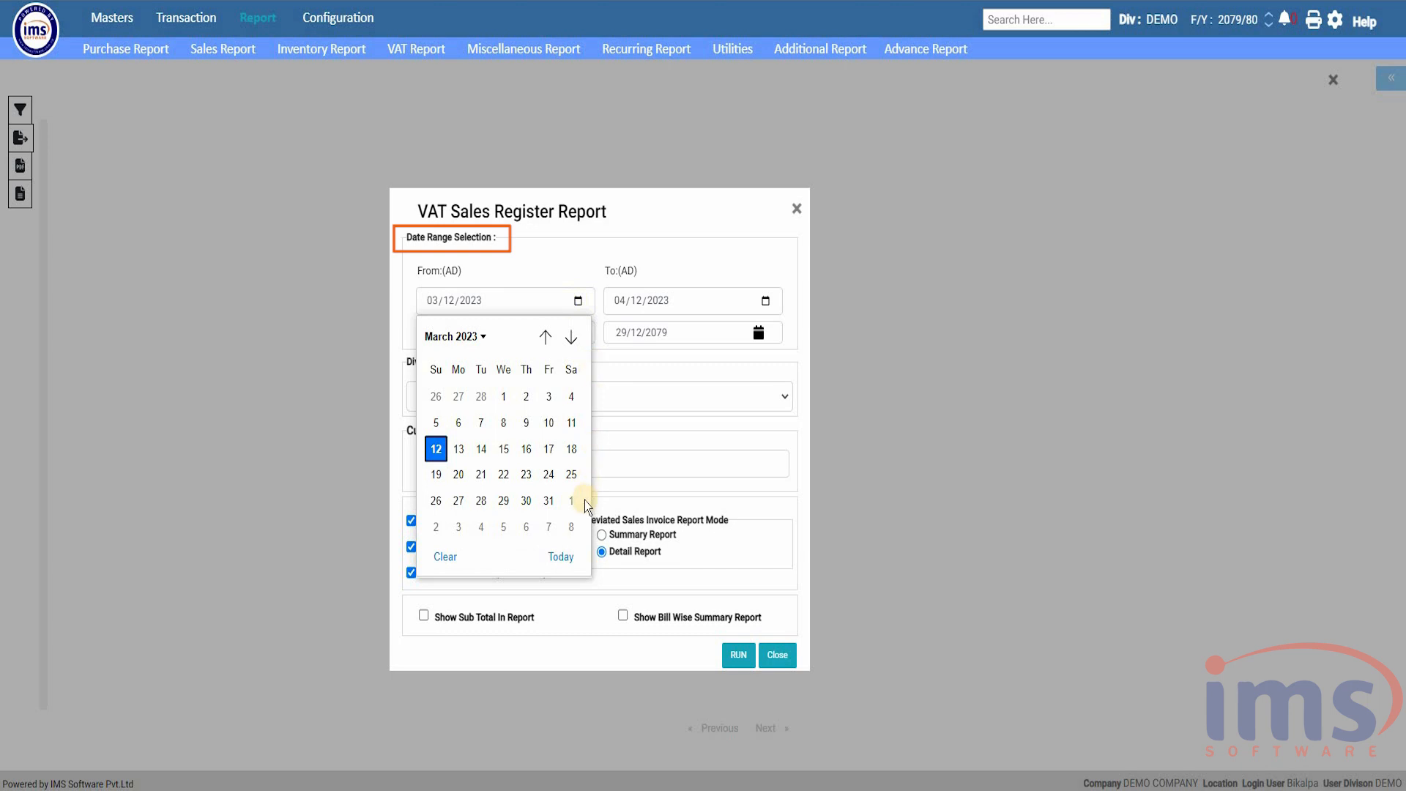
{"action": "left_click", "coordinate": [561, 557]}
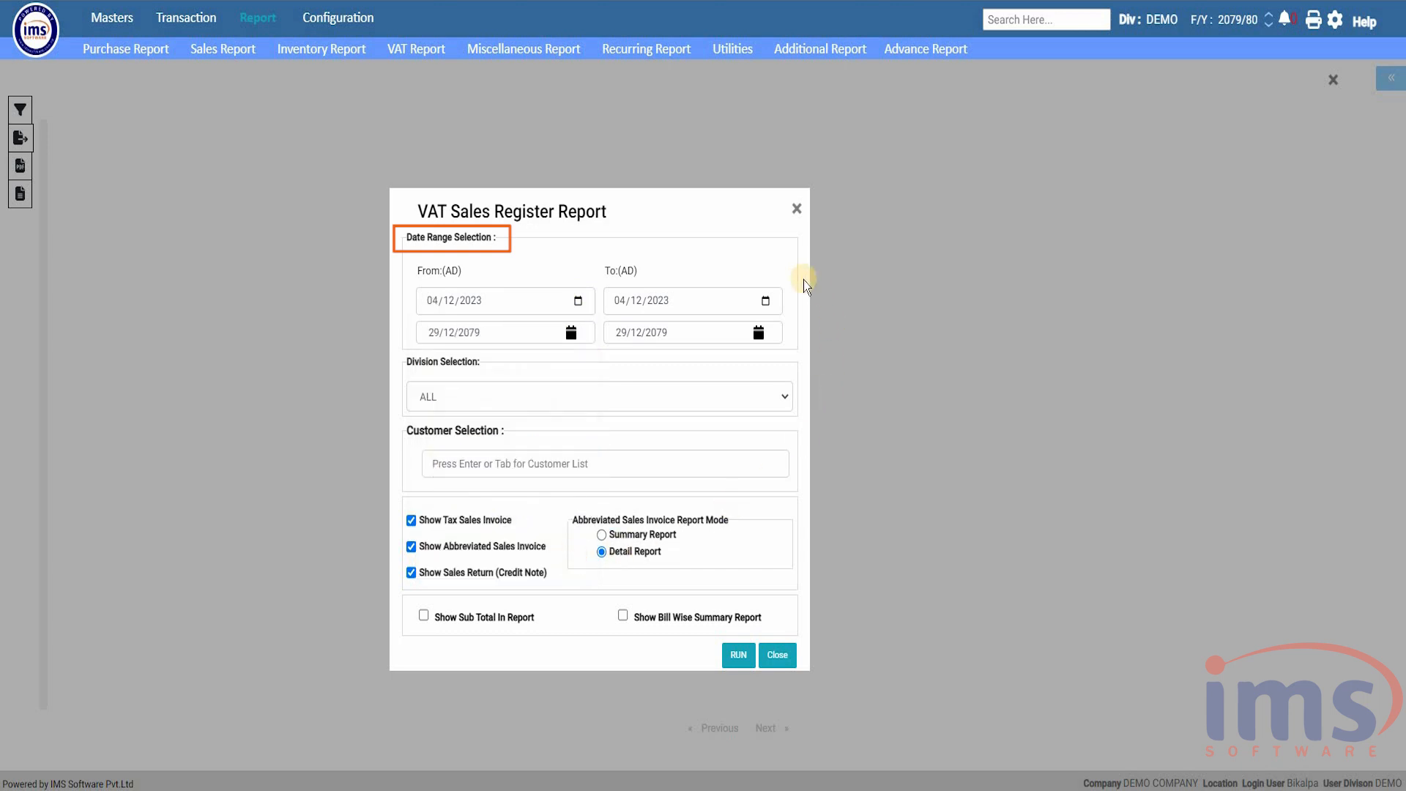
{"action": "left_click", "coordinate": [784, 394]}
{"action": "left_click", "coordinate": [443, 427]}
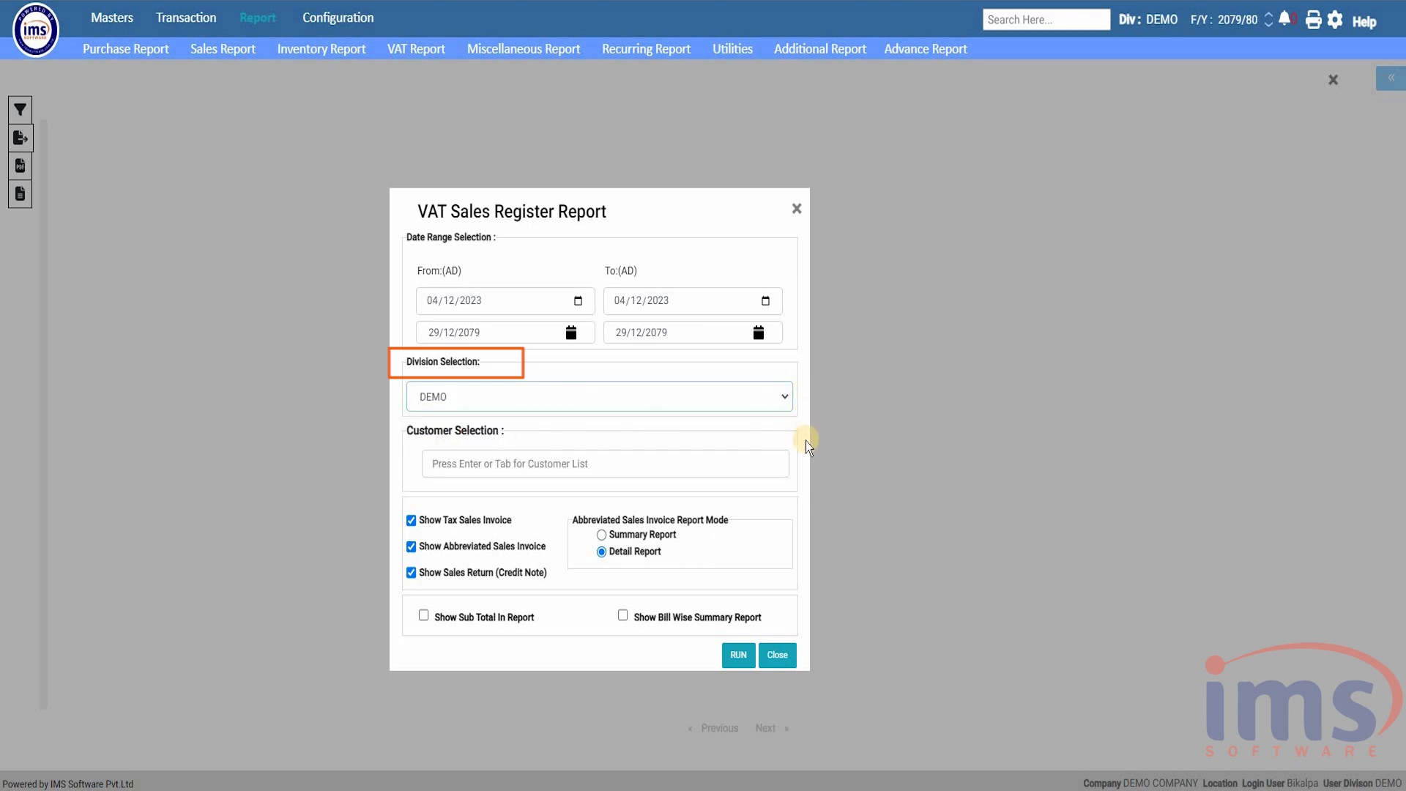
- View the customer list without choosing a customer, and run the VAT Sales Register Report
{"action": "left_click", "coordinate": [663, 462]}
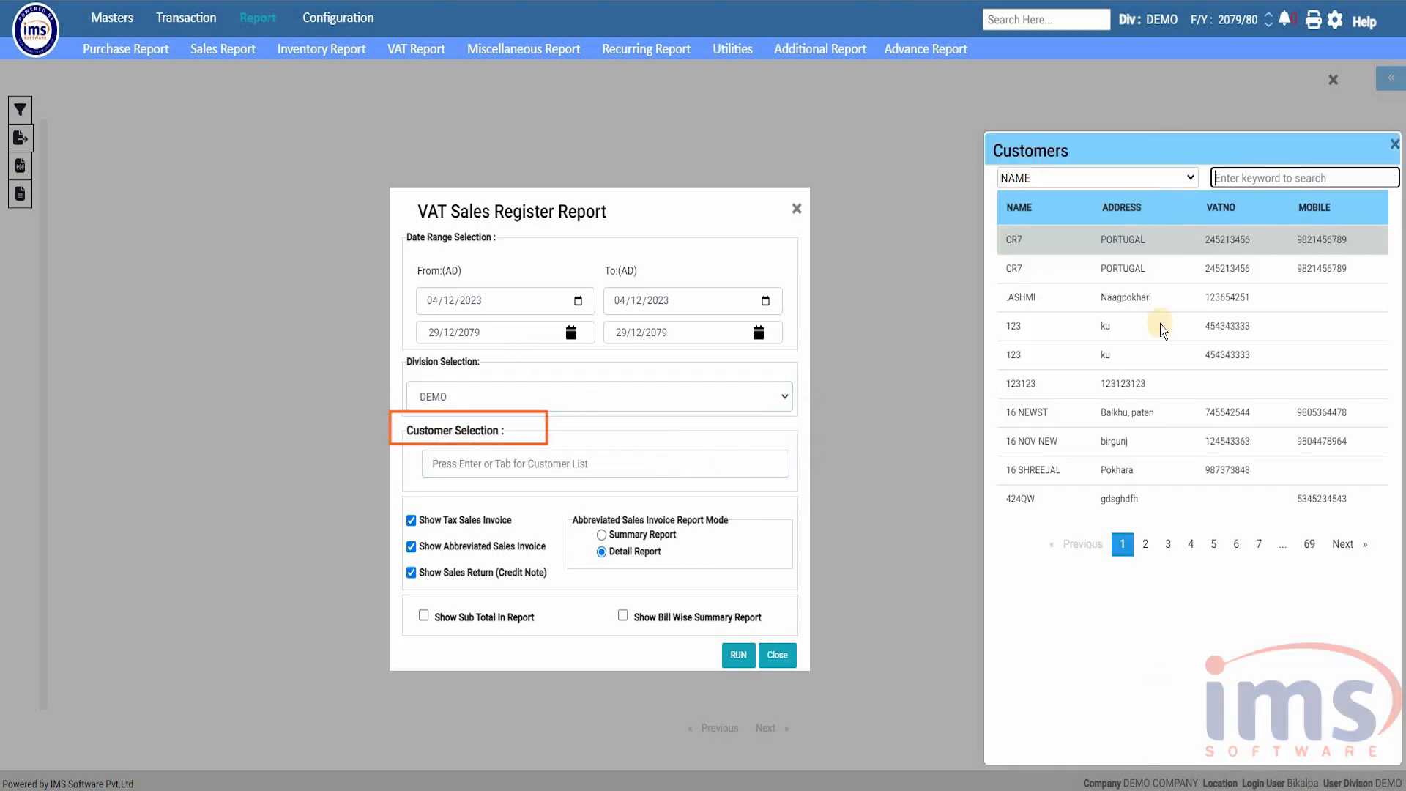
{"action": "left_click", "coordinate": [1394, 150]}
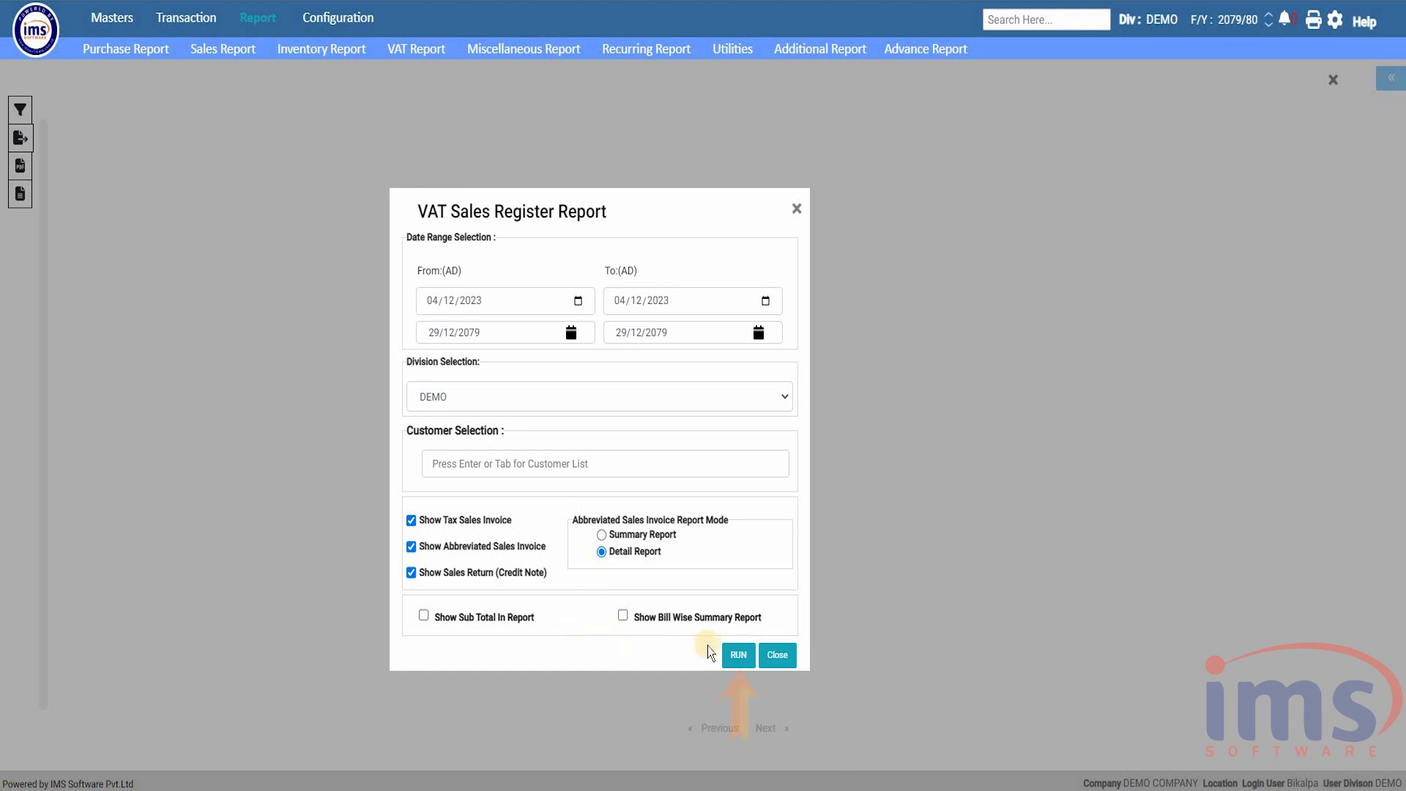
{"action": "left_click", "coordinate": [752, 654]}
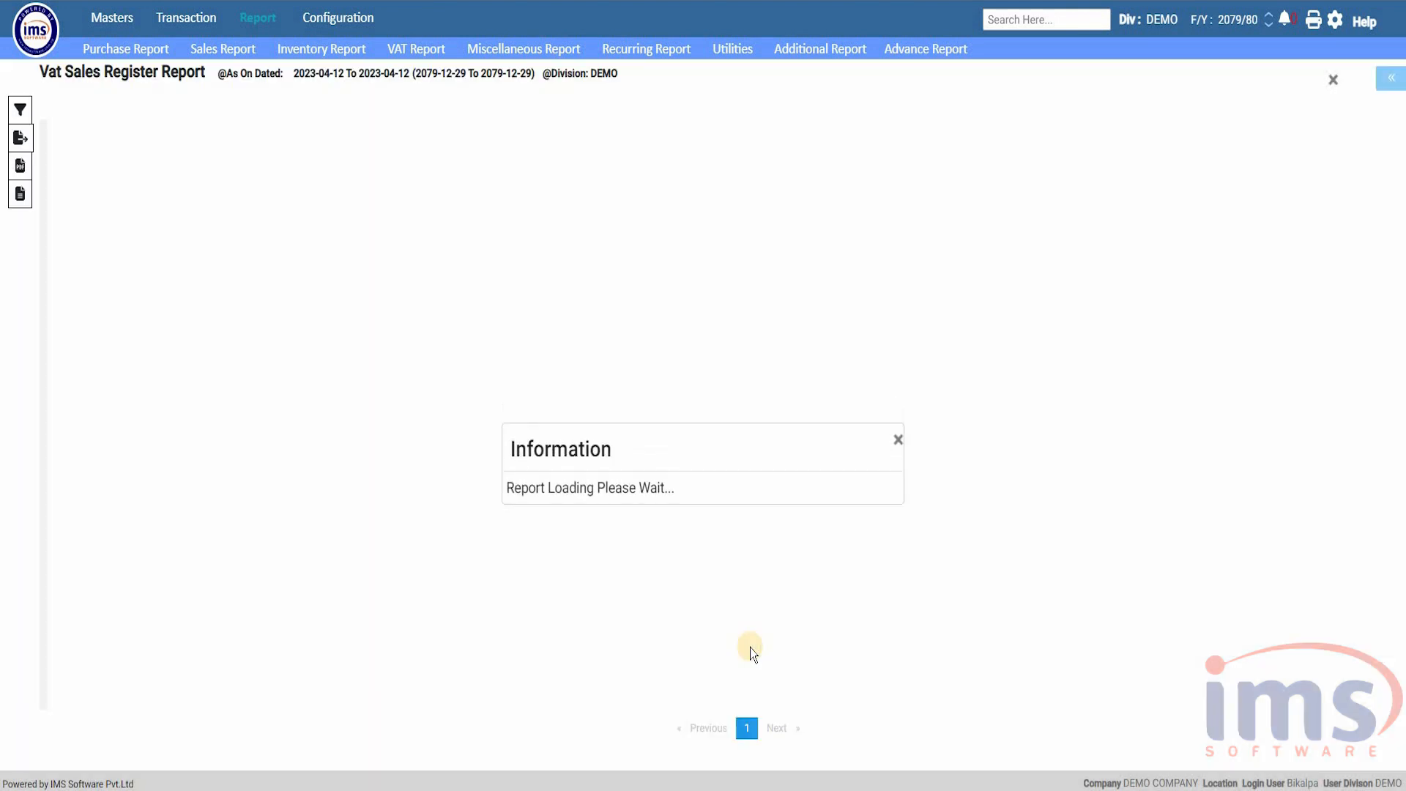
{"action": "left_click", "coordinate": [898, 440]}
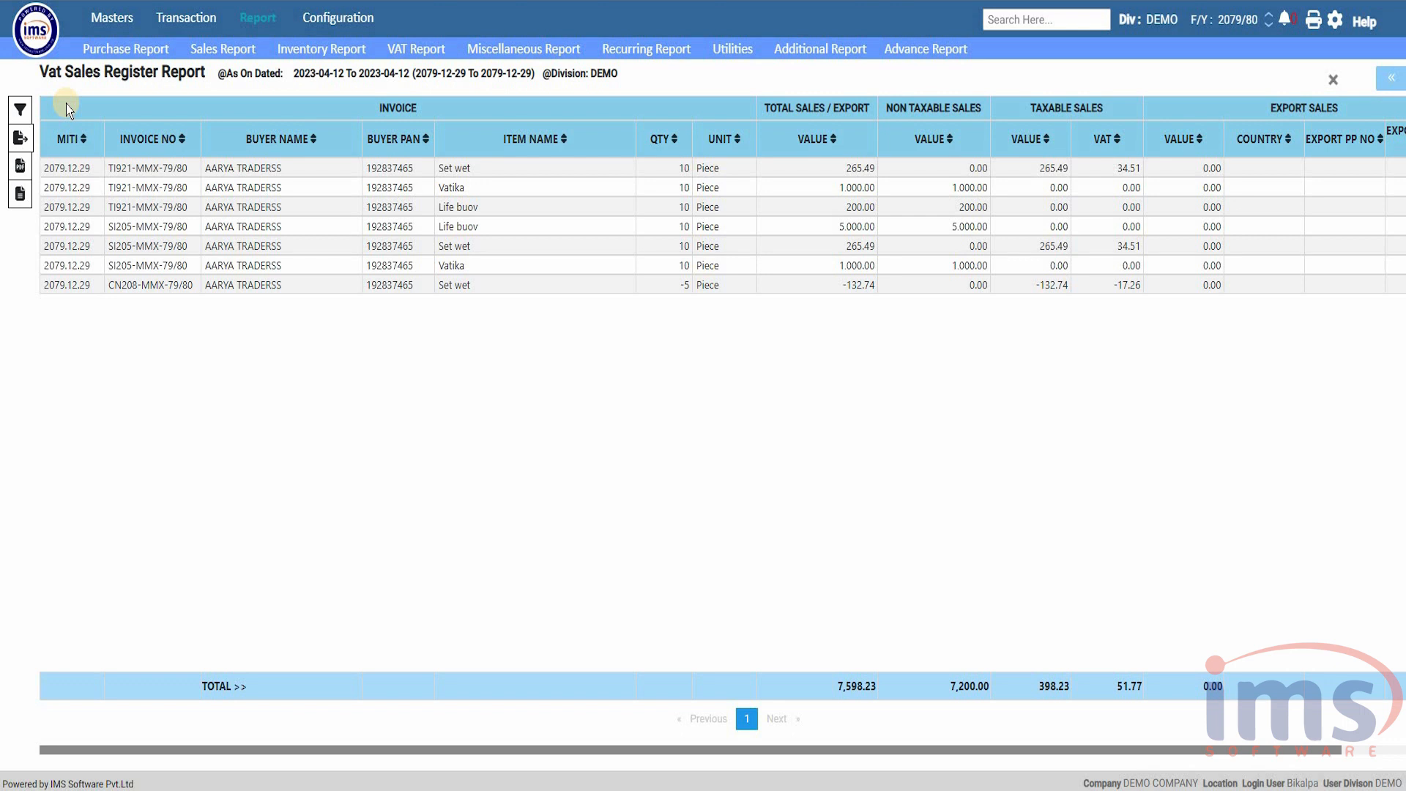
- Reopen the report filters and rerun the VAT Sales Register Report with sub totals shown
{"action": "left_click", "coordinate": [18, 108]}
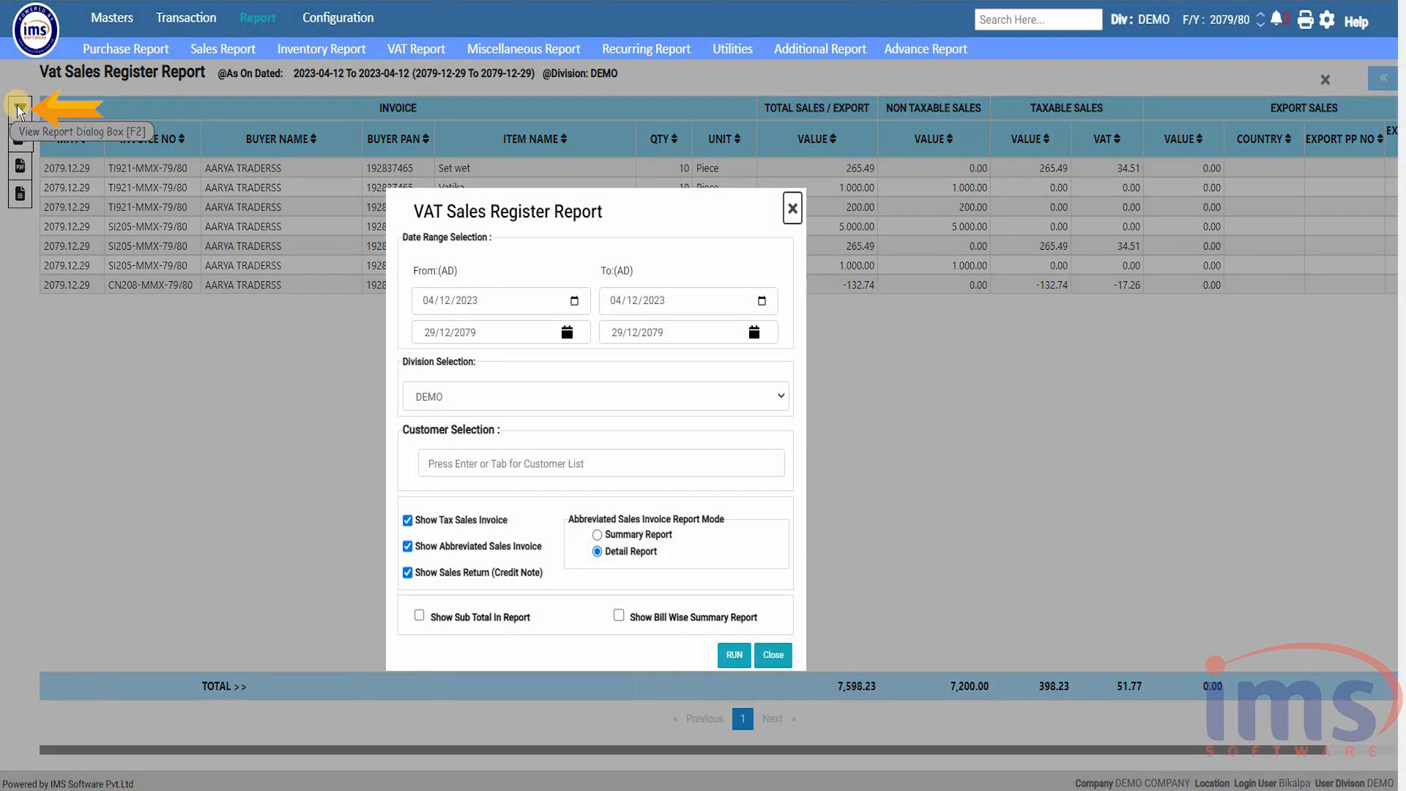
{"action": "left_click", "coordinate": [419, 615]}
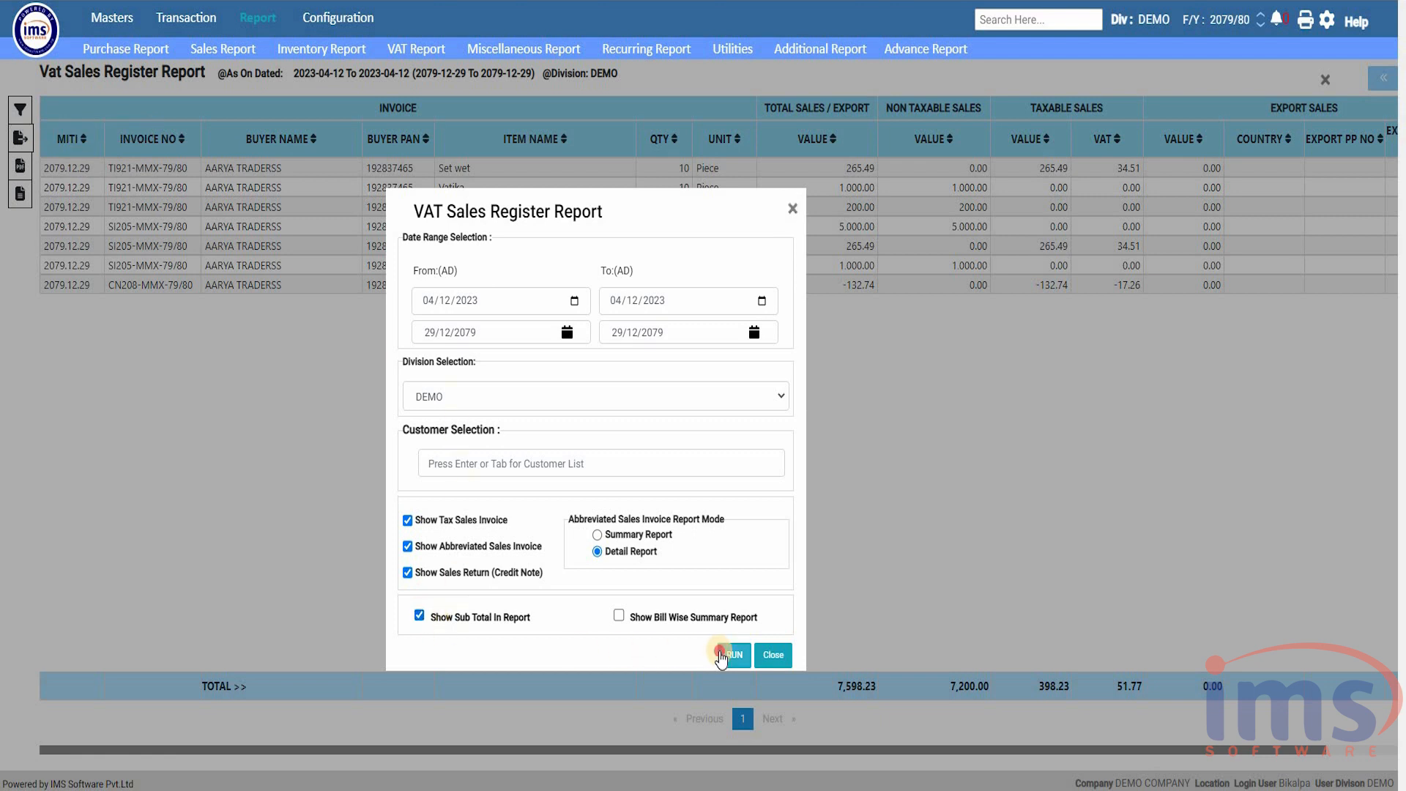
{"action": "left_click", "coordinate": [734, 655]}
{"action": "left_click", "coordinate": [888, 445]}
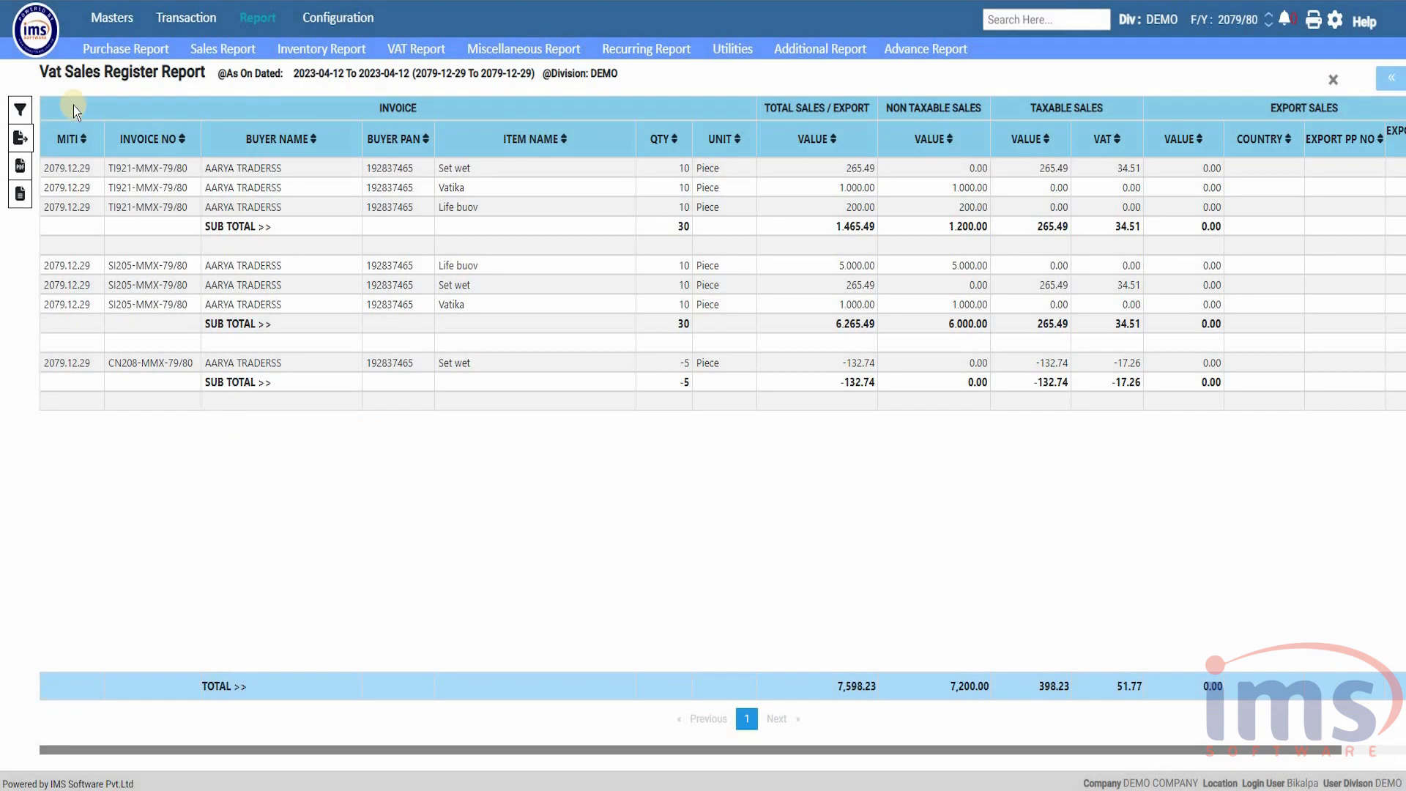
- Rerun the VAT Sales Register Report as a bill-wise summary without sub totals, and view the loaded report list
{"action": "left_click", "coordinate": [19, 109]}
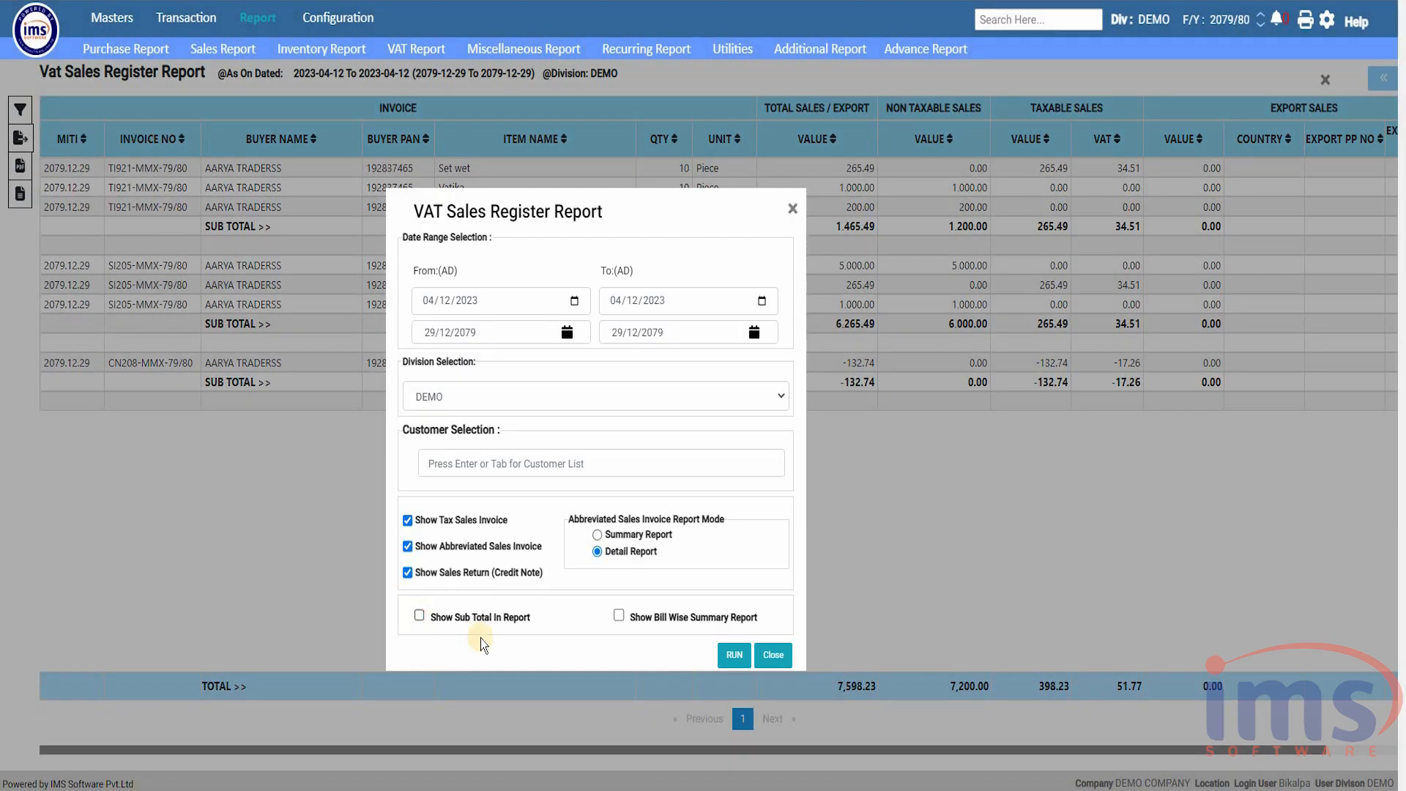
{"action": "left_click", "coordinate": [725, 654]}
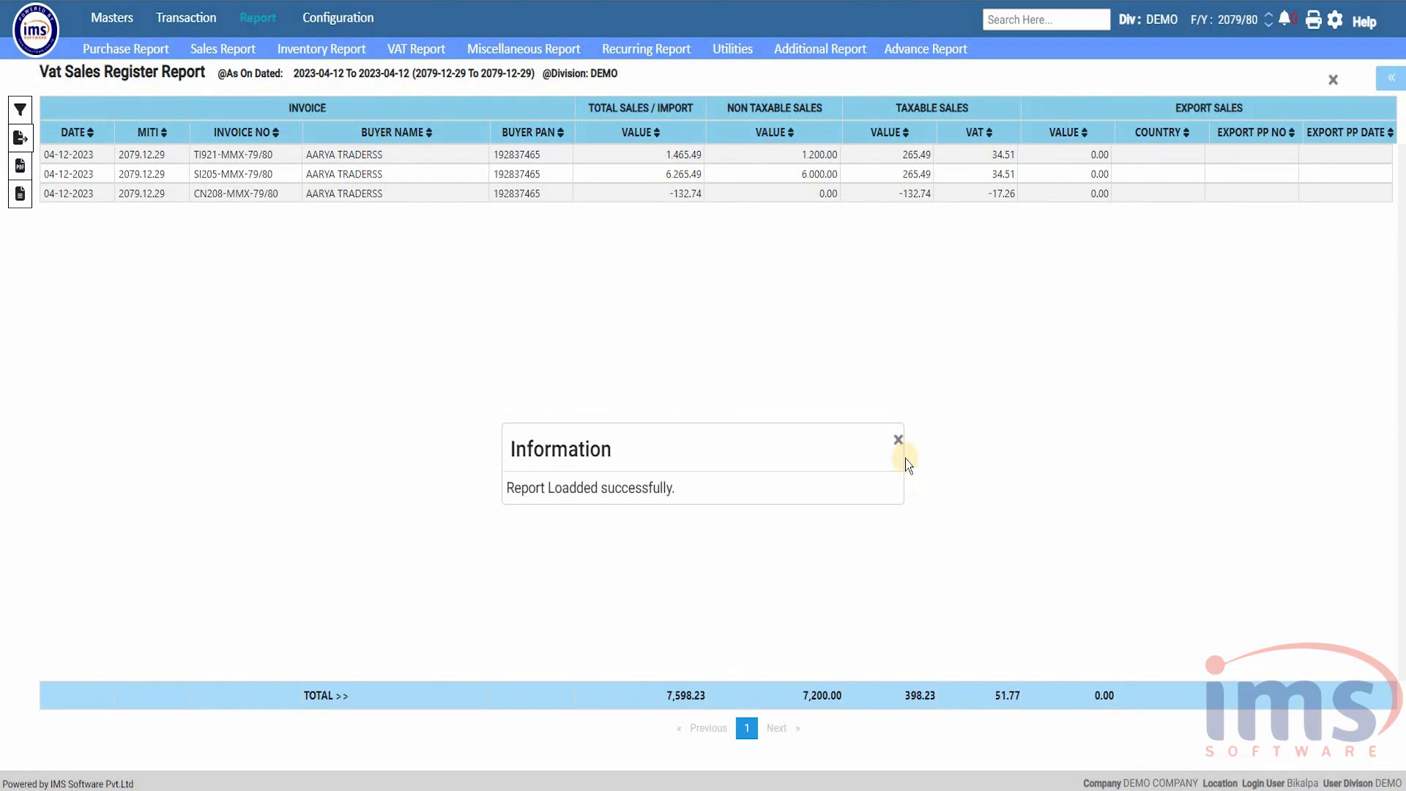
{"action": "left_click", "coordinate": [897, 443]}
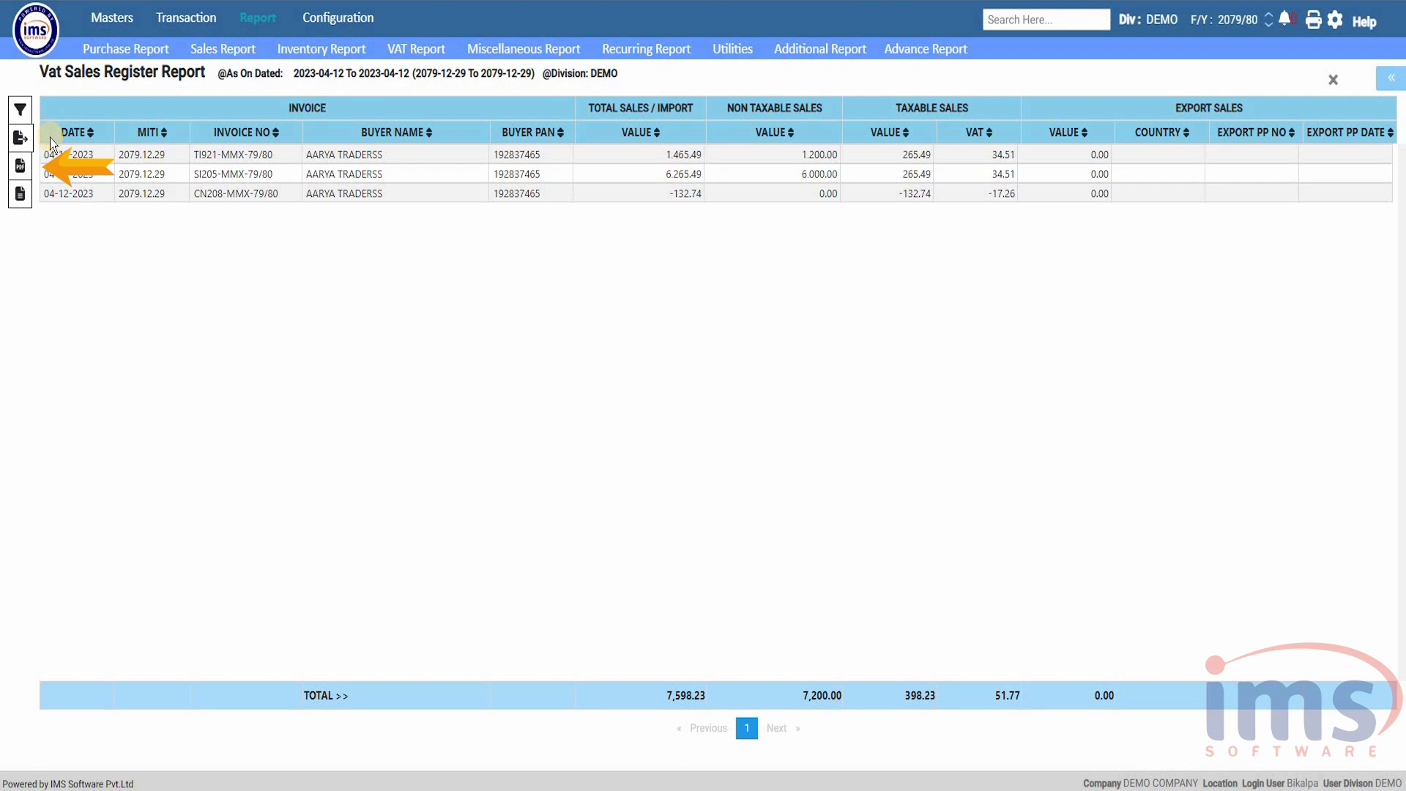
{"action": "left_click", "coordinate": [19, 194]}
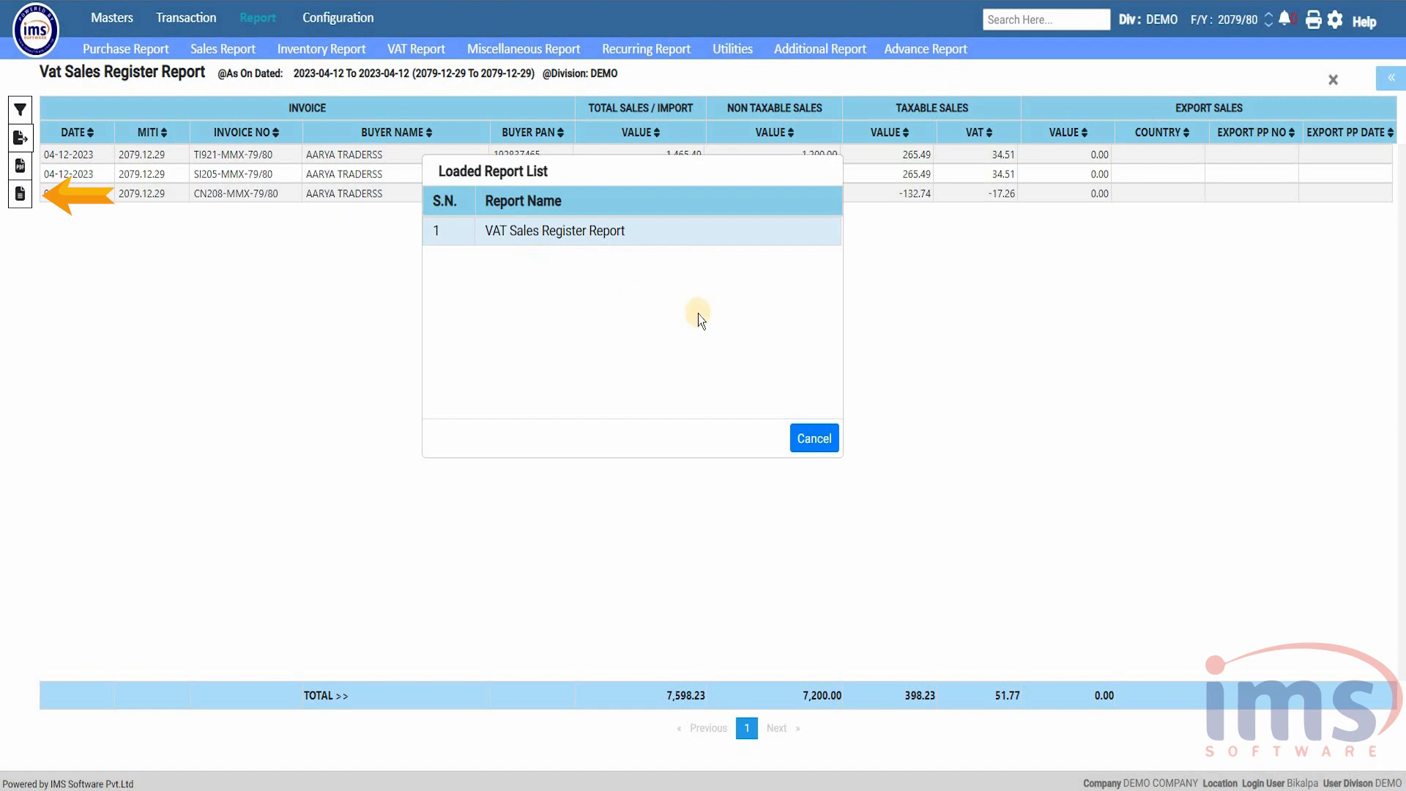
{"action": "left_click", "coordinate": [814, 435]}
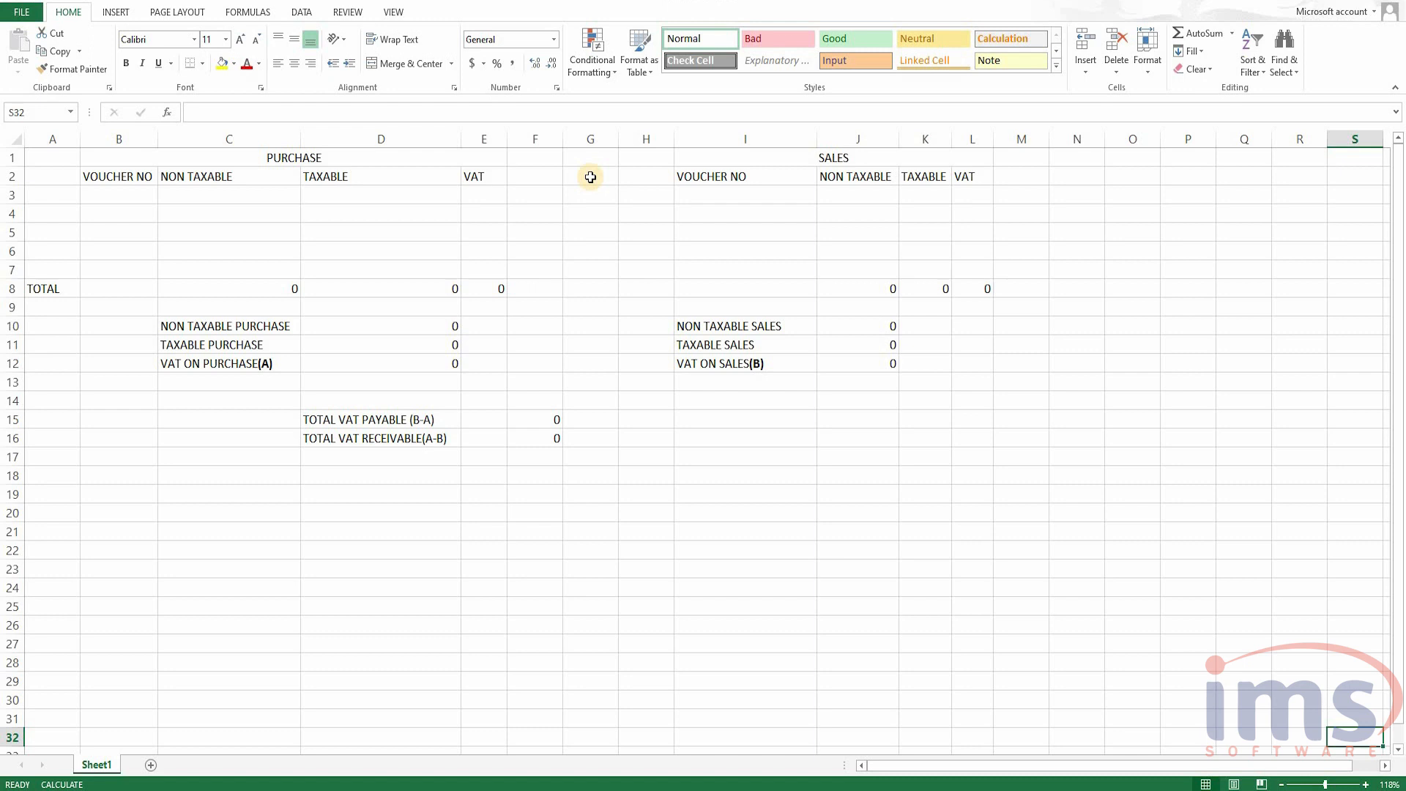
- In the Excel VAT calculation sheet, enter voucher number PI1 in the first row of the Purchase table
{"action": "left_click", "coordinate": [401, 162]}
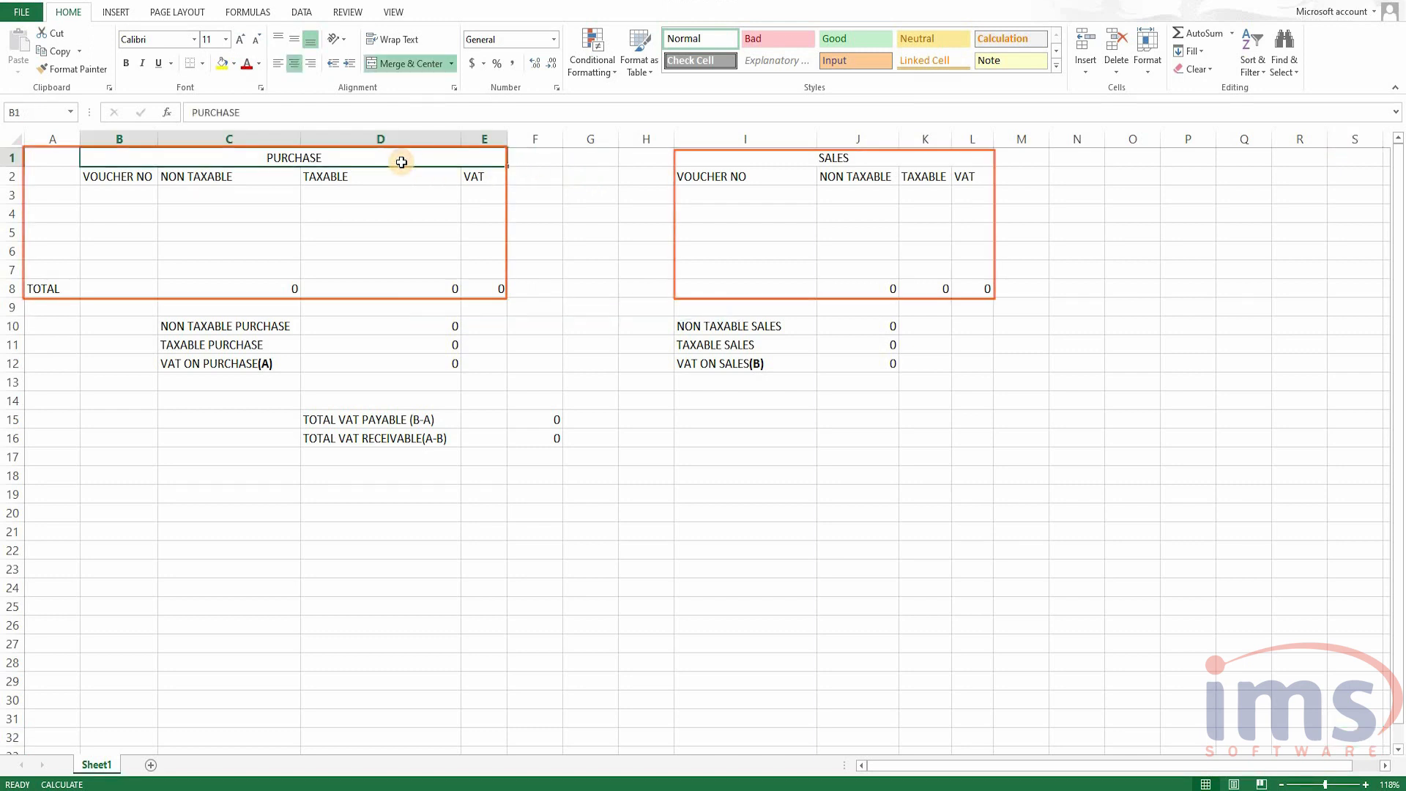
{"action": "left_click", "coordinate": [788, 151]}
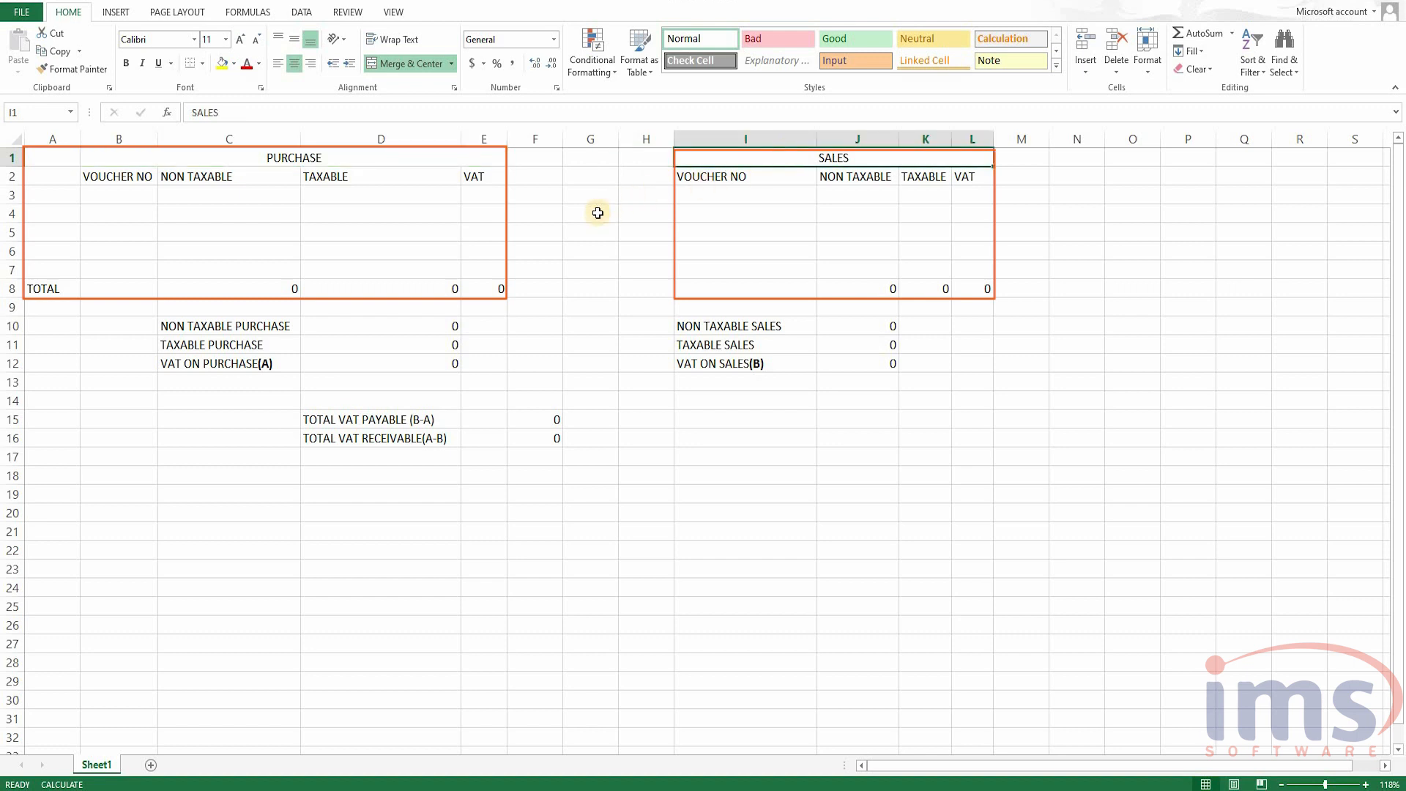
{"action": "left_click", "coordinate": [349, 156]}
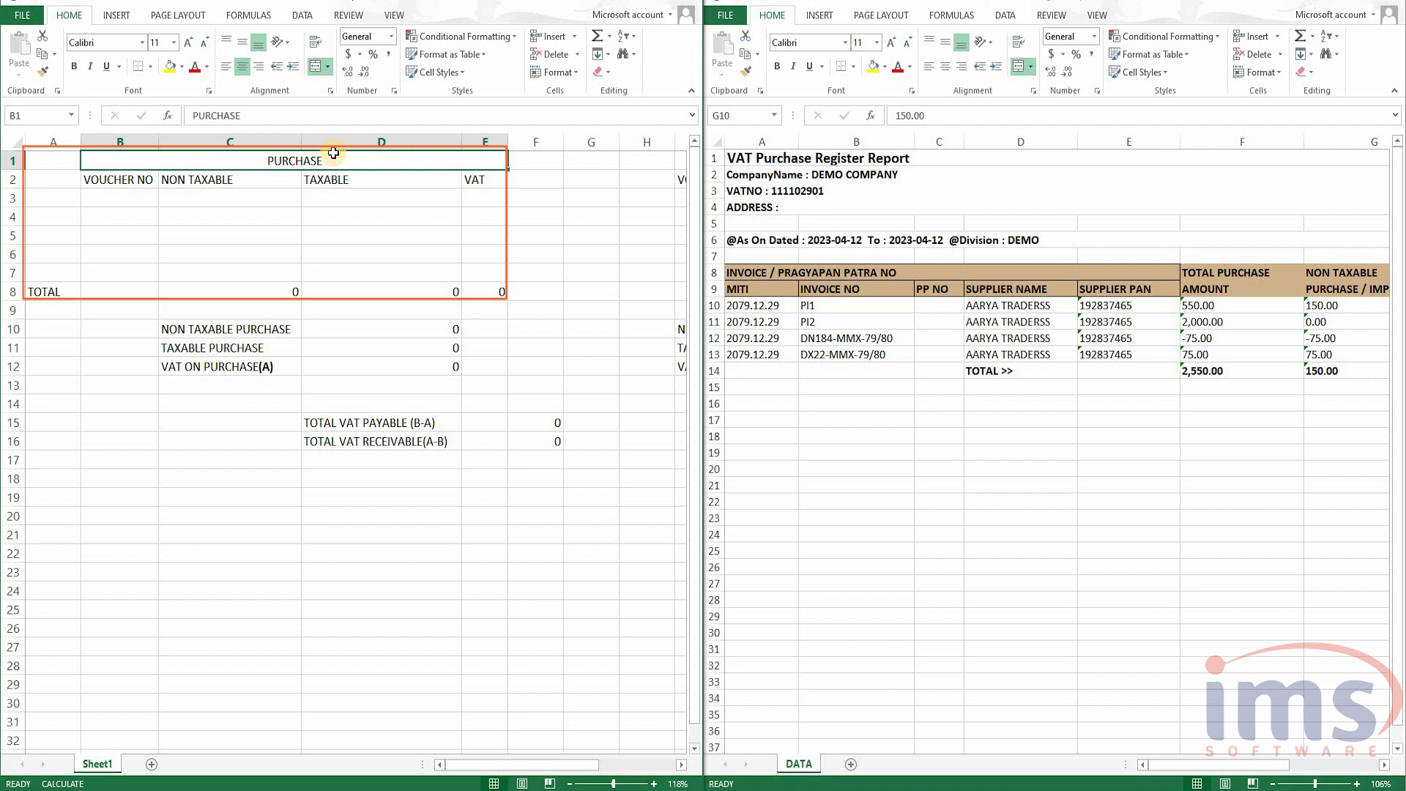
{"action": "left_click", "coordinate": [111, 196]}
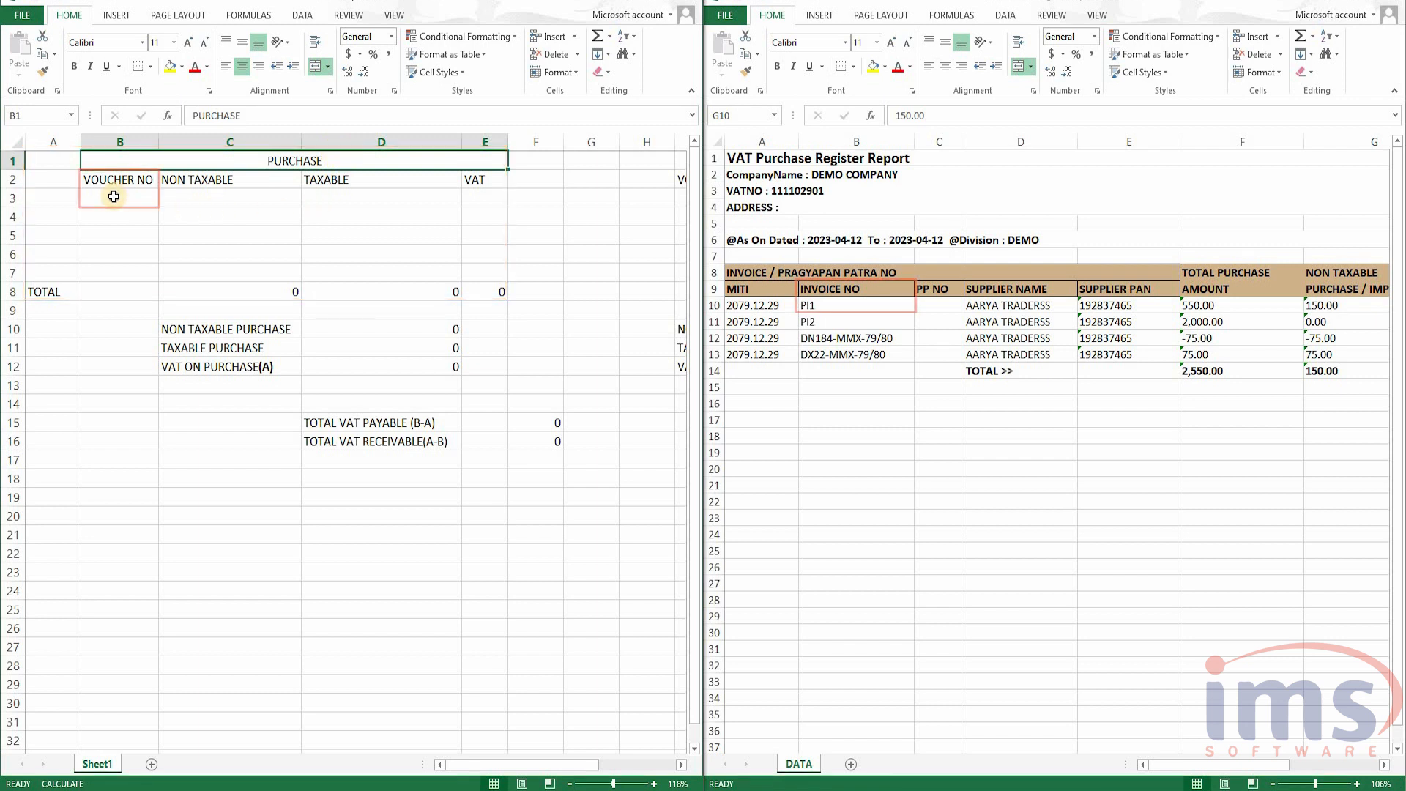
{"action": "left_click", "coordinate": [835, 304]}
{"action": "left_click", "coordinate": [116, 200]}
{"action": "type", "text": "PI1"}
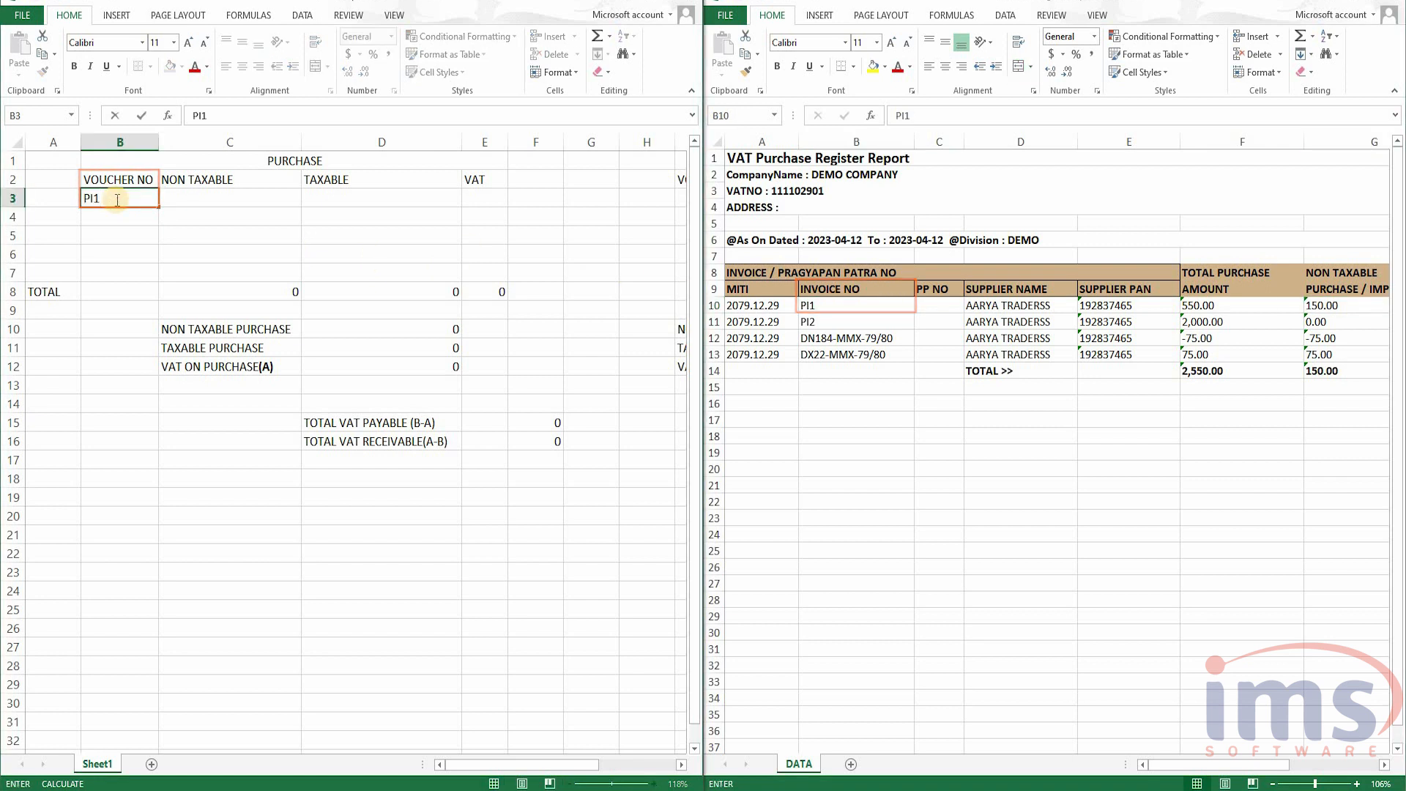
{"action": "key", "text": "Tab"}
- Enter PI1's amounts from the purchase register: non-taxable 150, taxable 400 and VAT 52
{"action": "left_click", "coordinate": [1385, 764]}
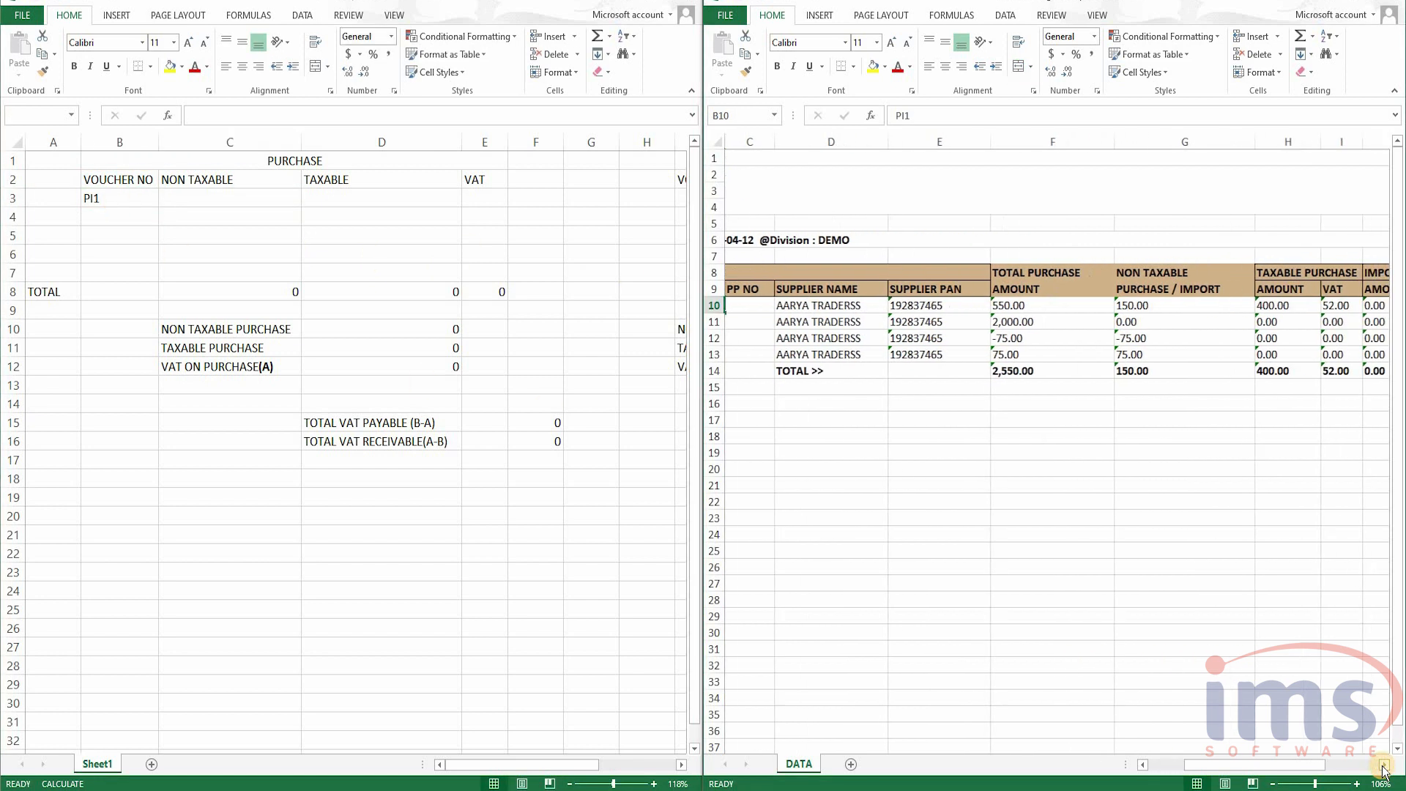
{"action": "left_click", "coordinate": [1384, 764]}
{"action": "left_click", "coordinate": [211, 198]}
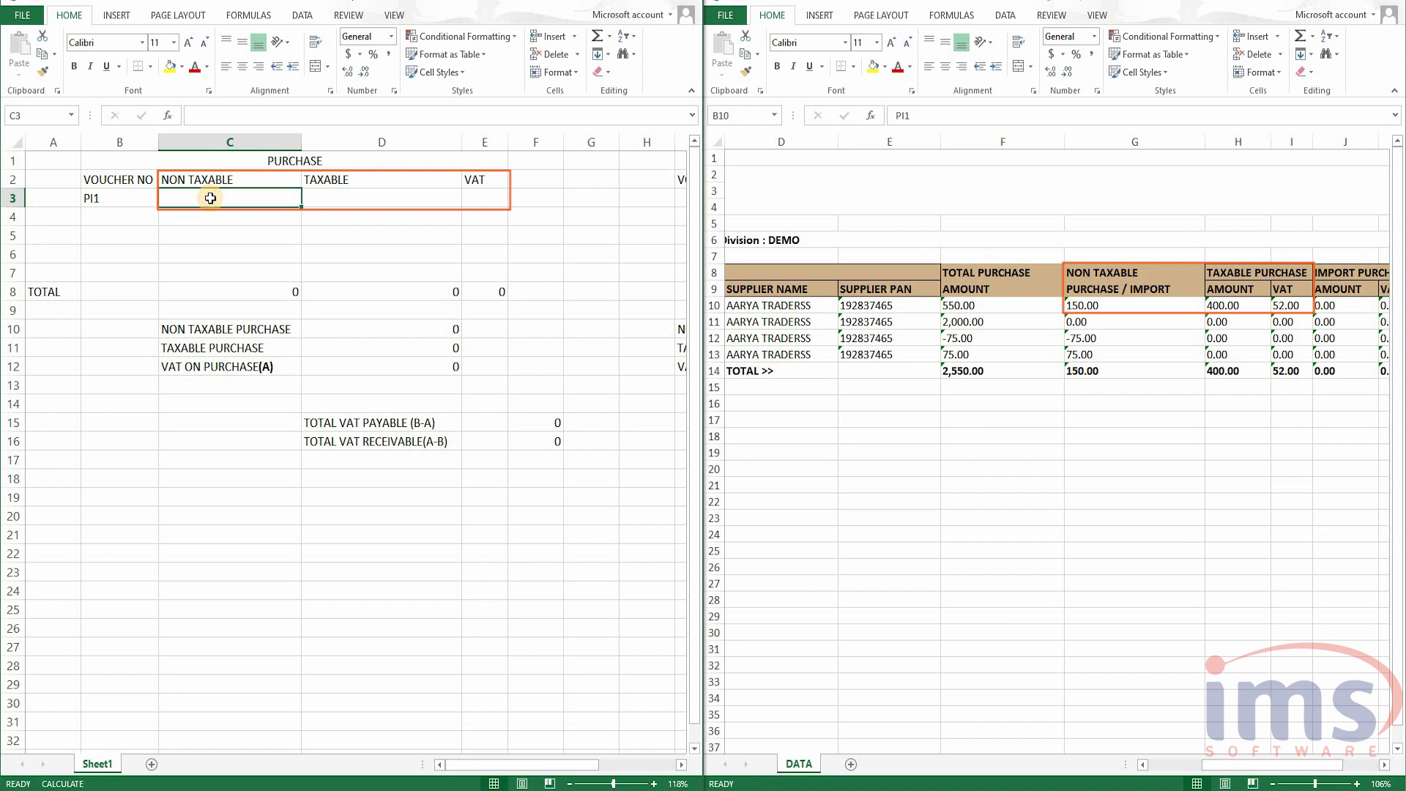
{"action": "type", "text": "150"}
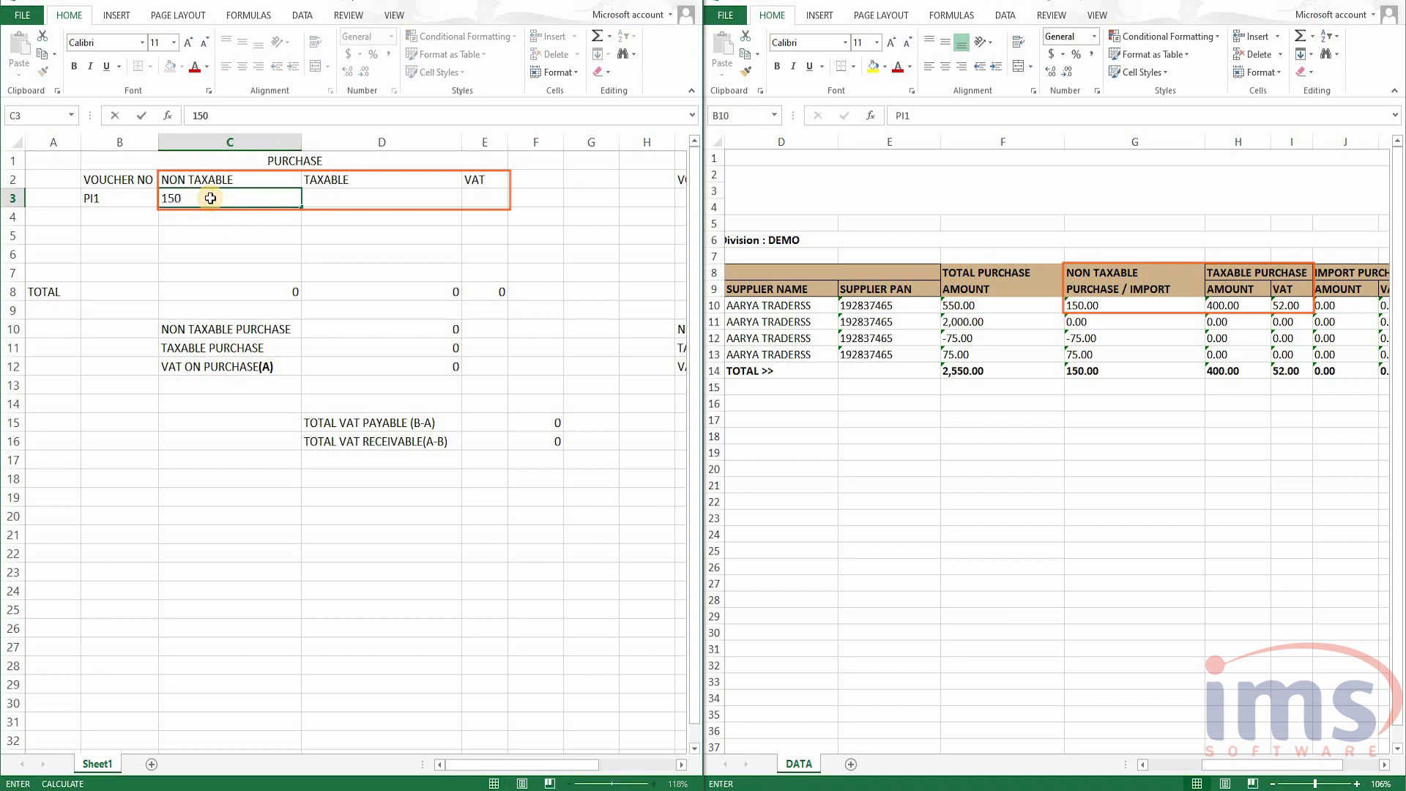
{"action": "key", "text": "Tab"}
{"action": "type", "text": "400"}
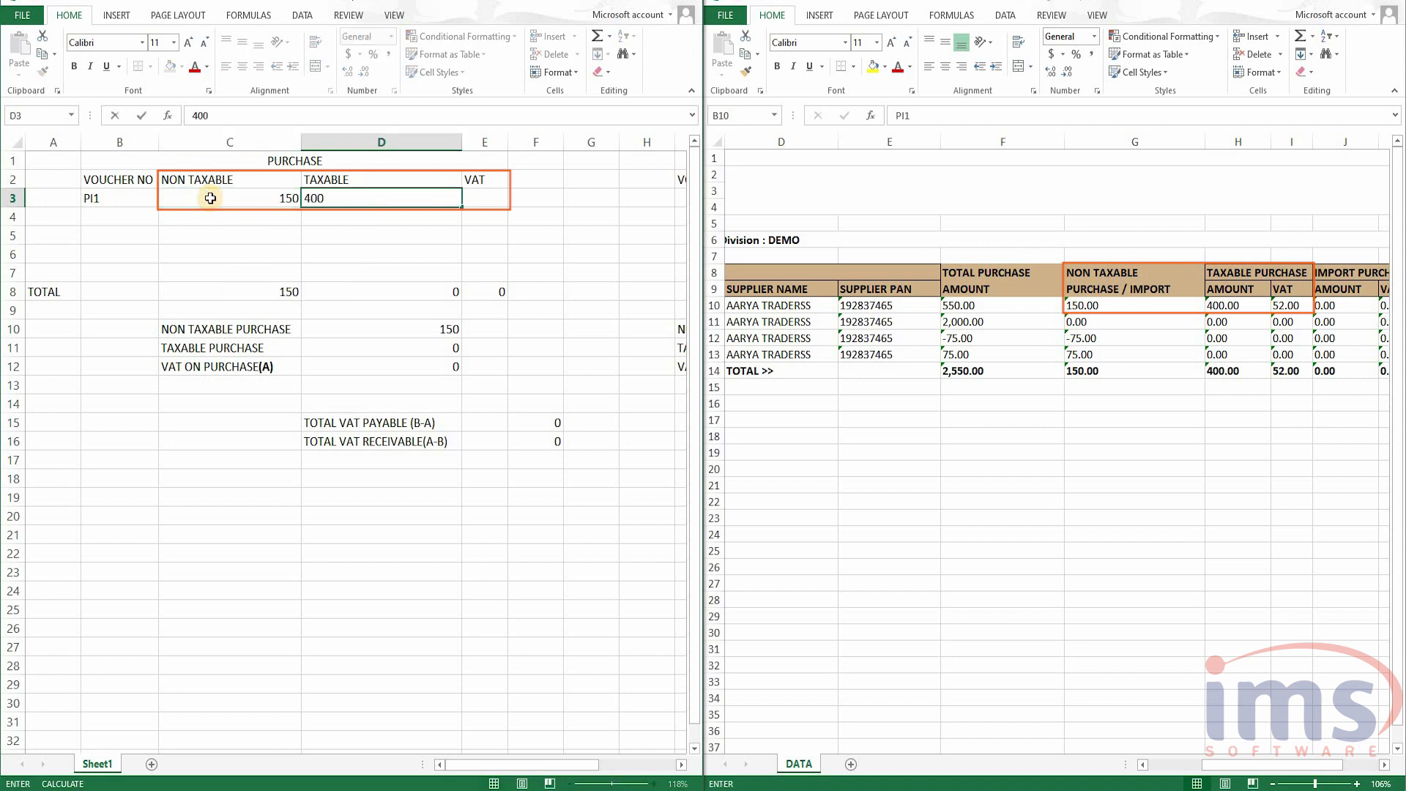
{"action": "key", "text": "Tab"}
{"action": "type", "text": "52"}
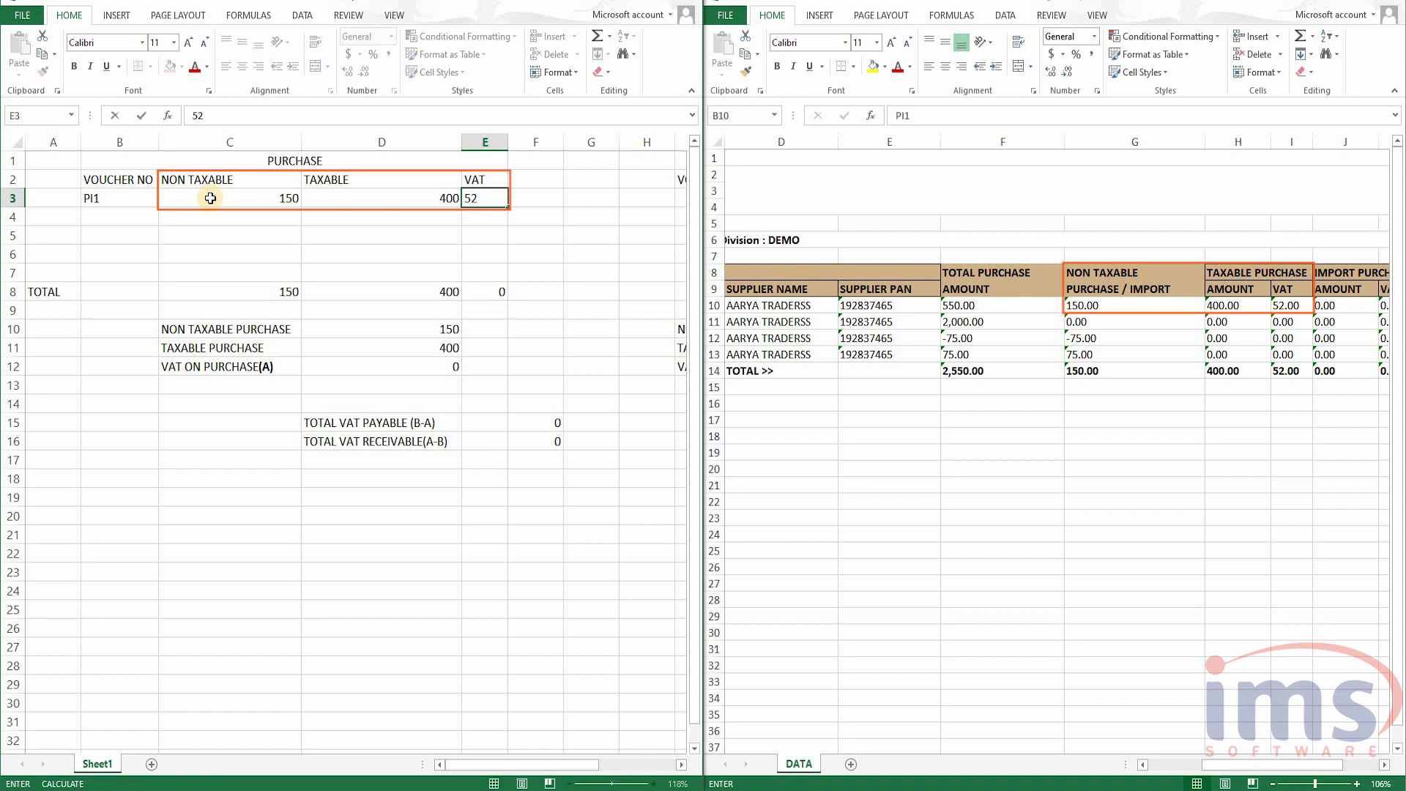
- Add voucher PI2 in the second row of the Purchase table with a non-taxable amount of 0
{"action": "left_click", "coordinate": [1141, 764]}
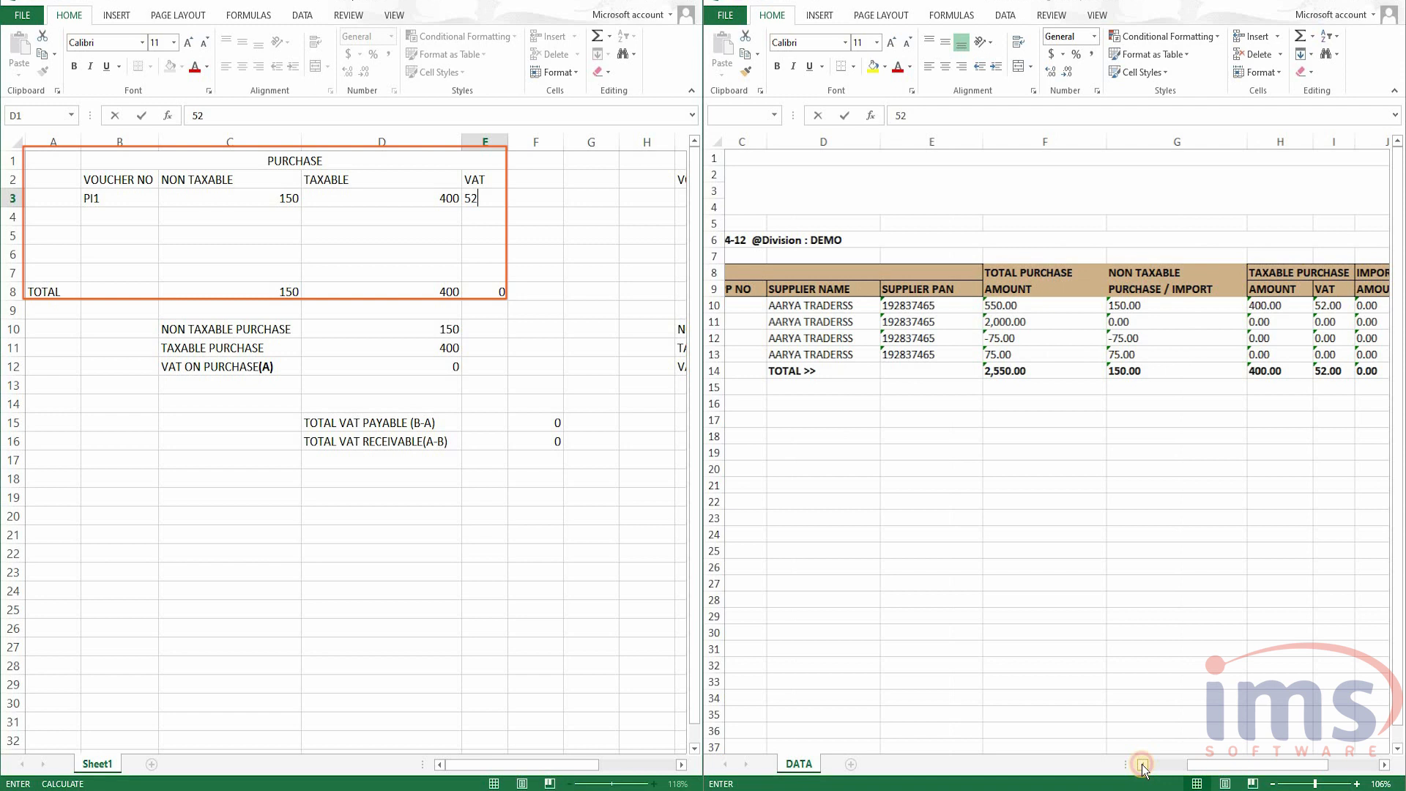
{"action": "left_click", "coordinate": [1141, 765]}
{"action": "left_click", "coordinate": [1142, 765]}
{"action": "left_click", "coordinate": [95, 218]}
{"action": "type", "text": "PI2"}
{"action": "key", "text": "Tab"}
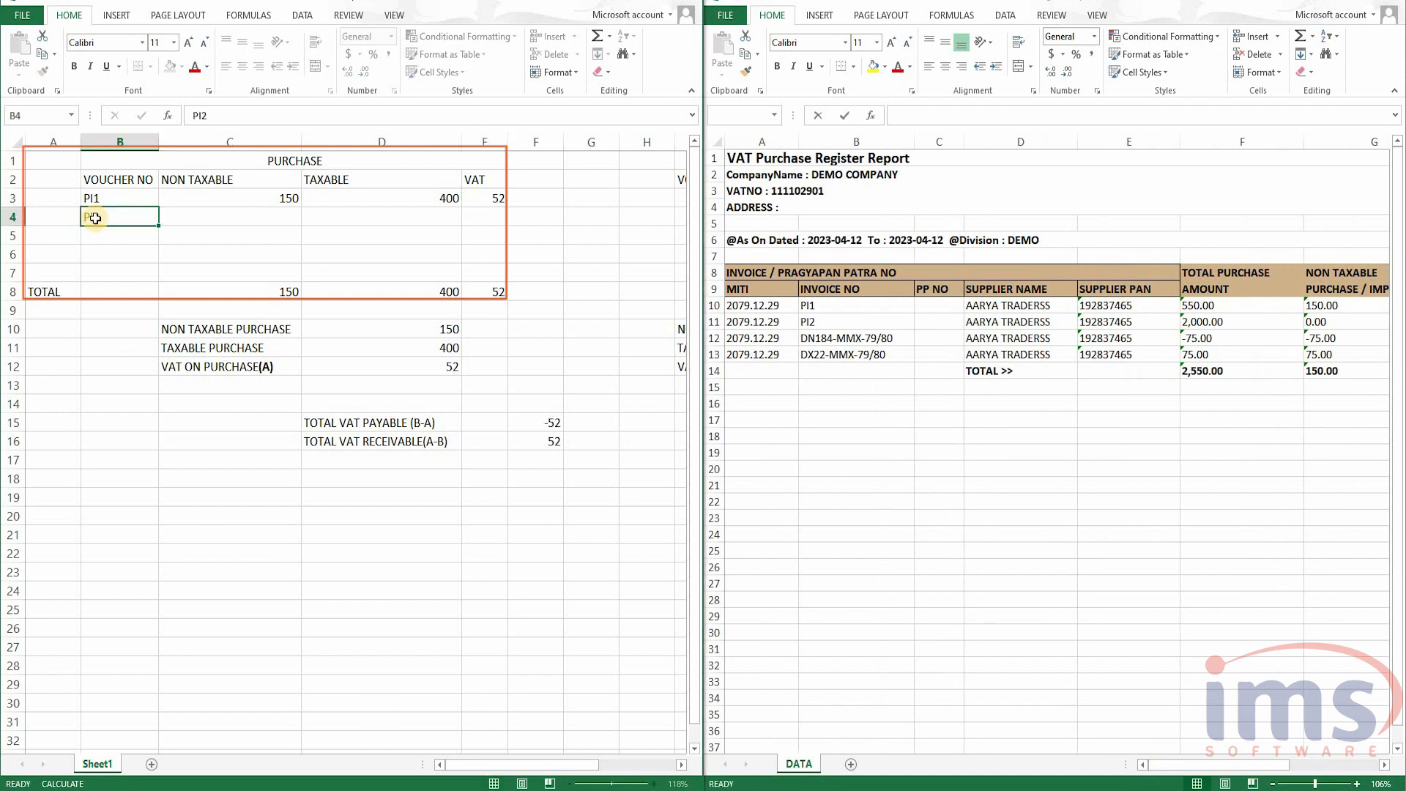
{"action": "type", "text": "0"}
{"action": "key", "text": "Tab"}
- Enter a taxable amount of 2000 and VAT of 260 for voucher PI2
{"action": "left_click", "coordinate": [1384, 765]}
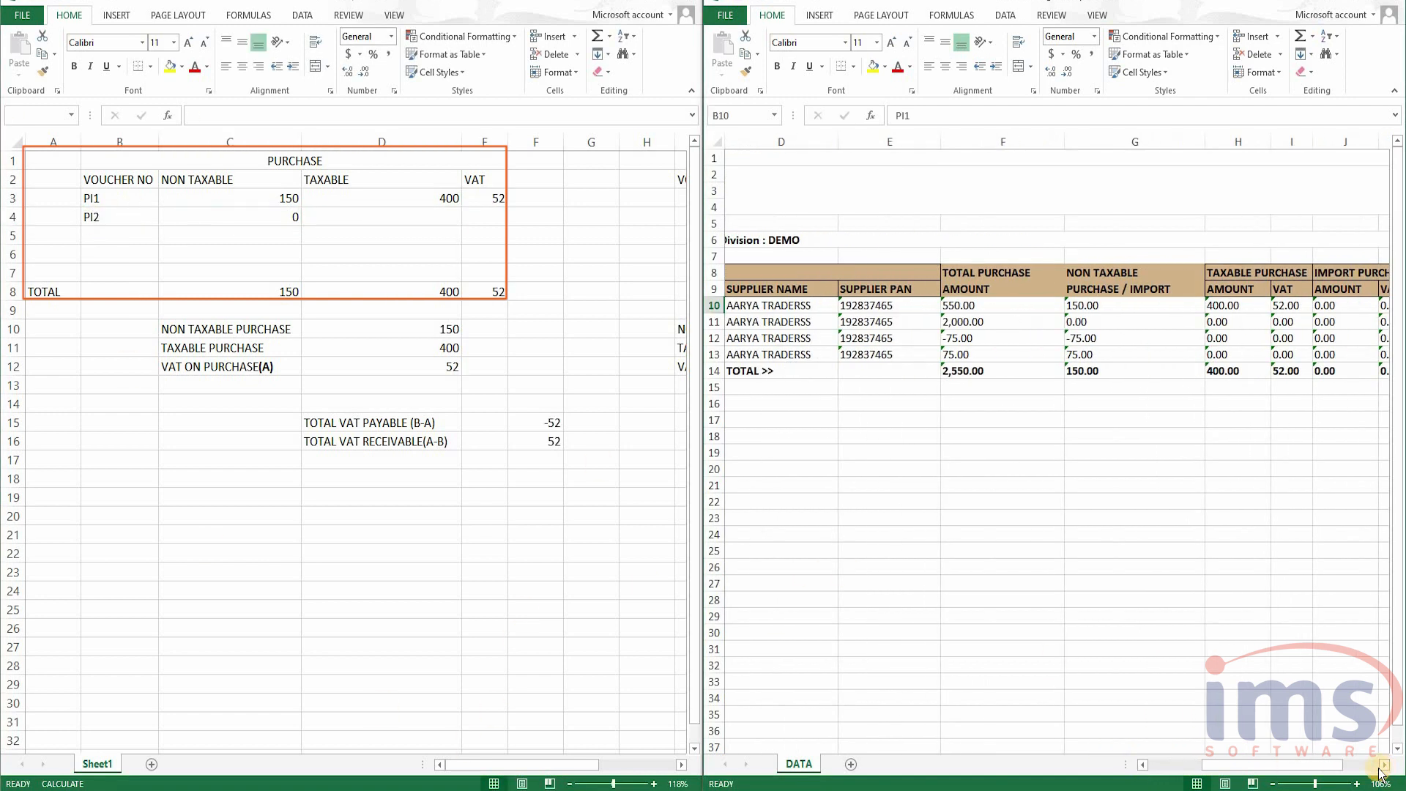
{"action": "left_click", "coordinate": [1311, 784]}
{"action": "left_click", "coordinate": [363, 218]}
{"action": "type", "text": "2000"}
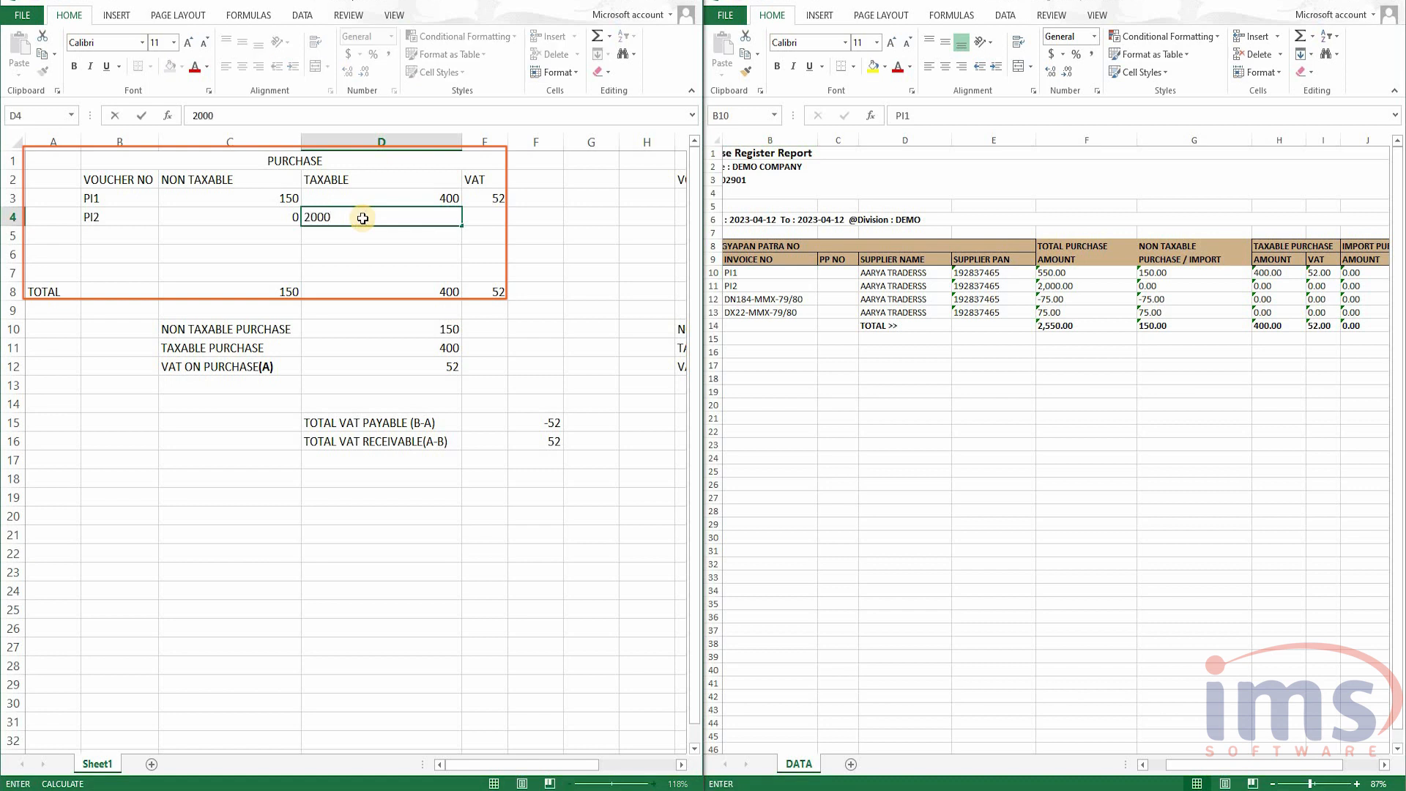
{"action": "key", "text": "Tab"}
{"action": "type", "text": "260"}
{"action": "key", "text": "Return"}
- Add voucher DN284 to the Purchase table with non-taxable -75, taxable 0 and VAT 0
{"action": "type", "text": "DN"}
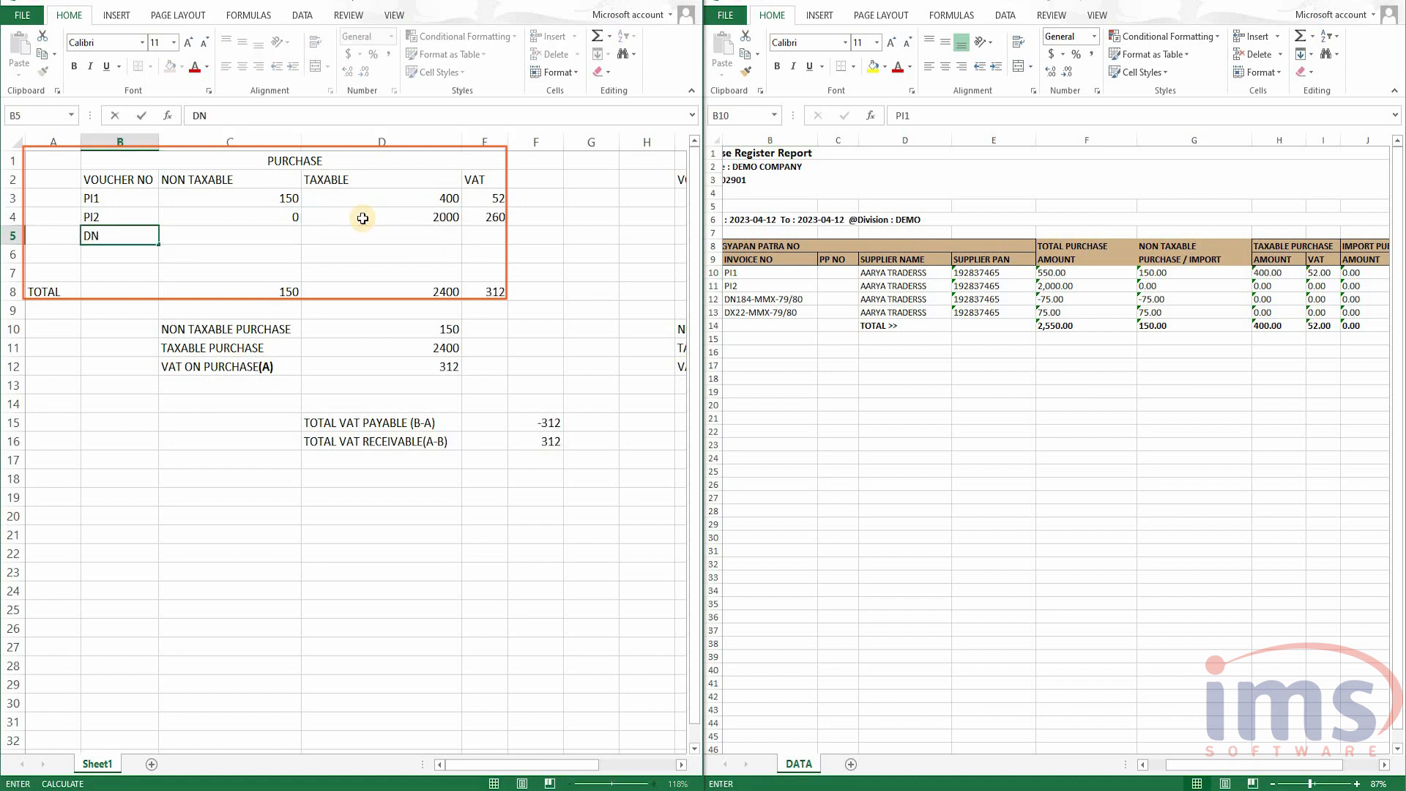
{"action": "type", "text": "284"}
{"action": "key", "text": "Tab"}
{"action": "type", "text": "-75"}
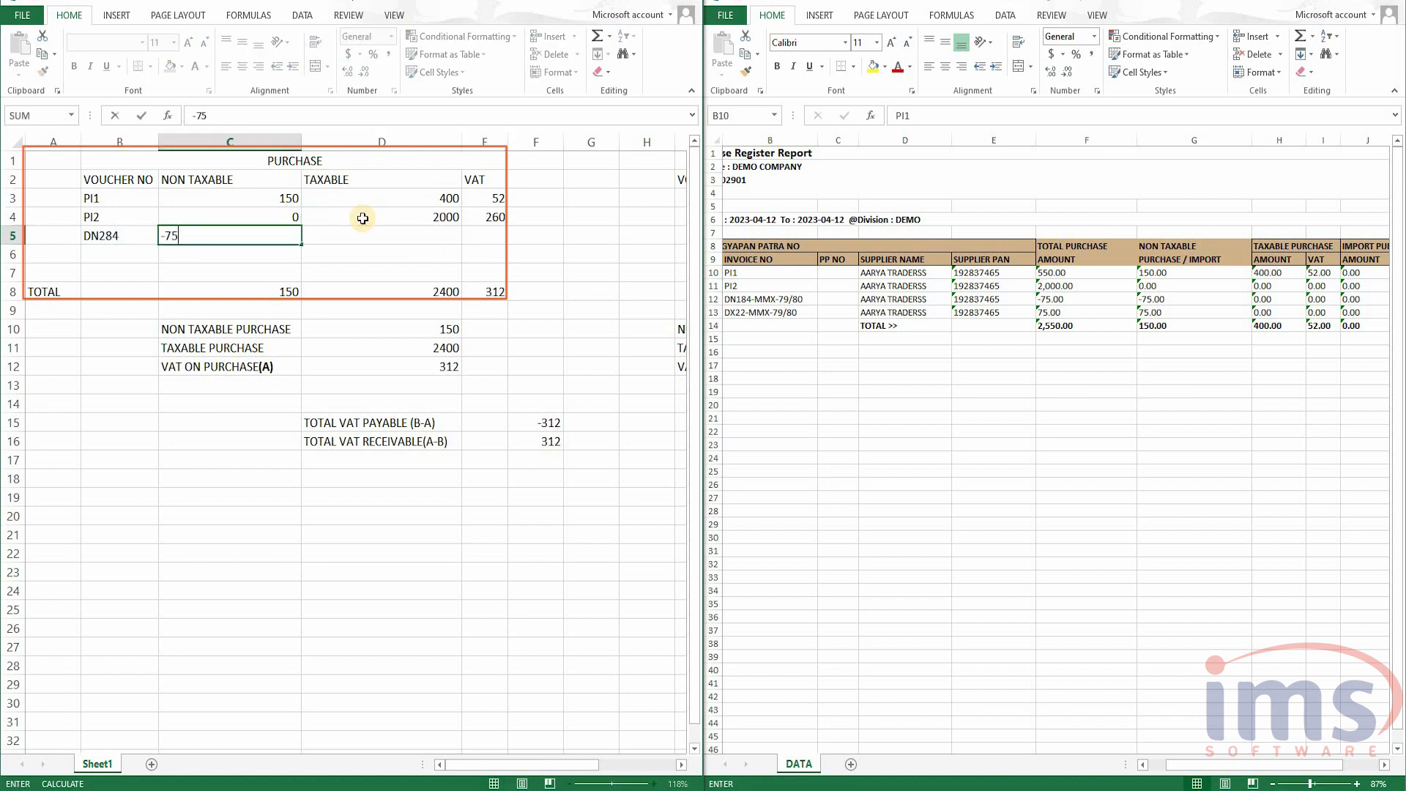
{"action": "key", "text": "Tab"}
{"action": "type", "text": "0"}
{"action": "key", "text": "Tab"}
{"action": "type", "text": "0"}
{"action": "key", "text": "Return"}
- Add voucher DX22 to the Purchase table with non-taxable 75, taxable 0 and VAT 0
{"action": "type", "text": "DX22"}
{"action": "key", "text": "Tab"}
{"action": "type", "text": "75"}
{"action": "key", "text": "Tab"}
{"action": "type", "text": "0"}
{"action": "key", "text": "Tab"}
{"action": "type", "text": "0"}
{"action": "key", "text": "Tab"}
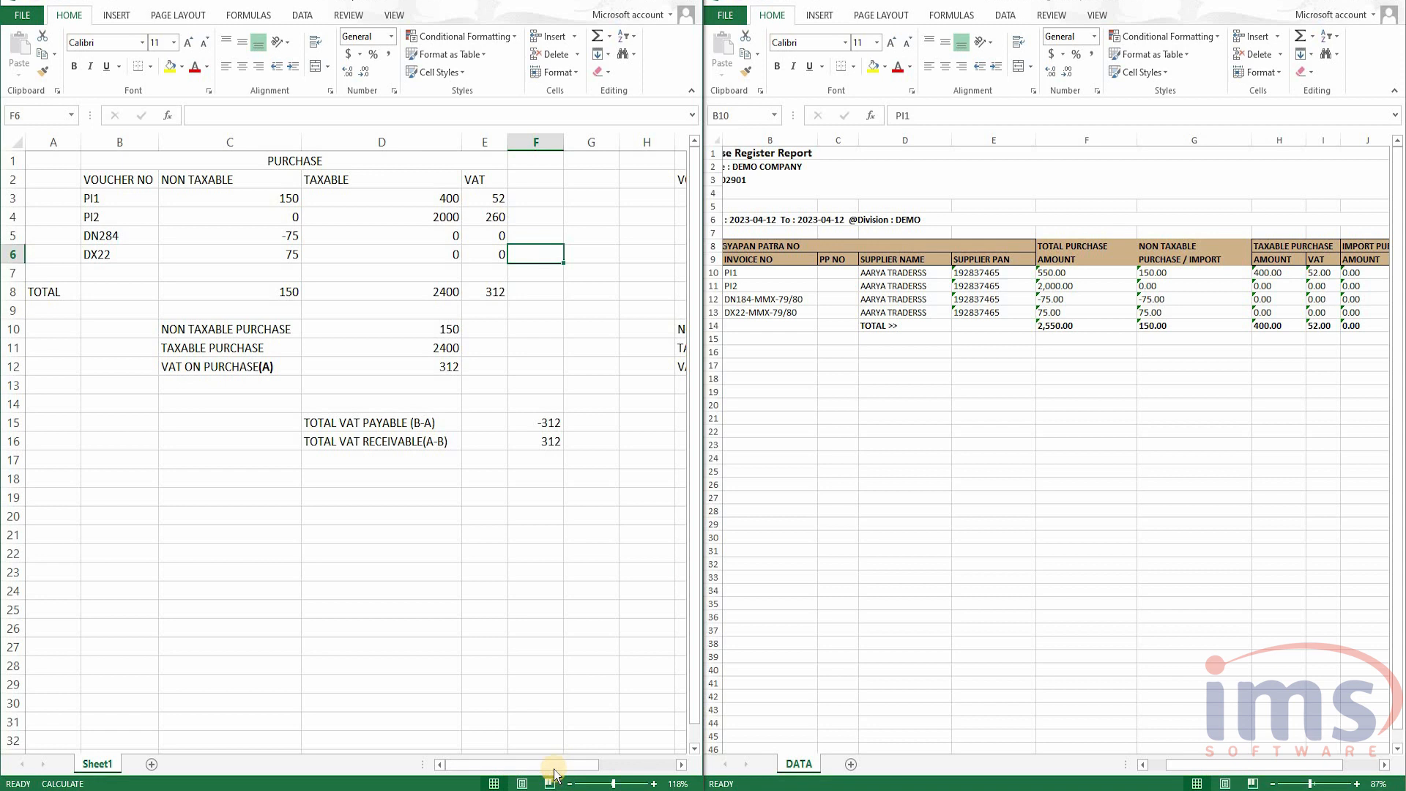
- Enter voucher number TI921 from the sales register in the first row of the Sales table
{"action": "left_click_drag", "start_coordinate": [557, 765], "coordinate": [664, 774]}
{"action": "left_click_drag", "start_coordinate": [665, 774], "coordinate": [678, 773]}
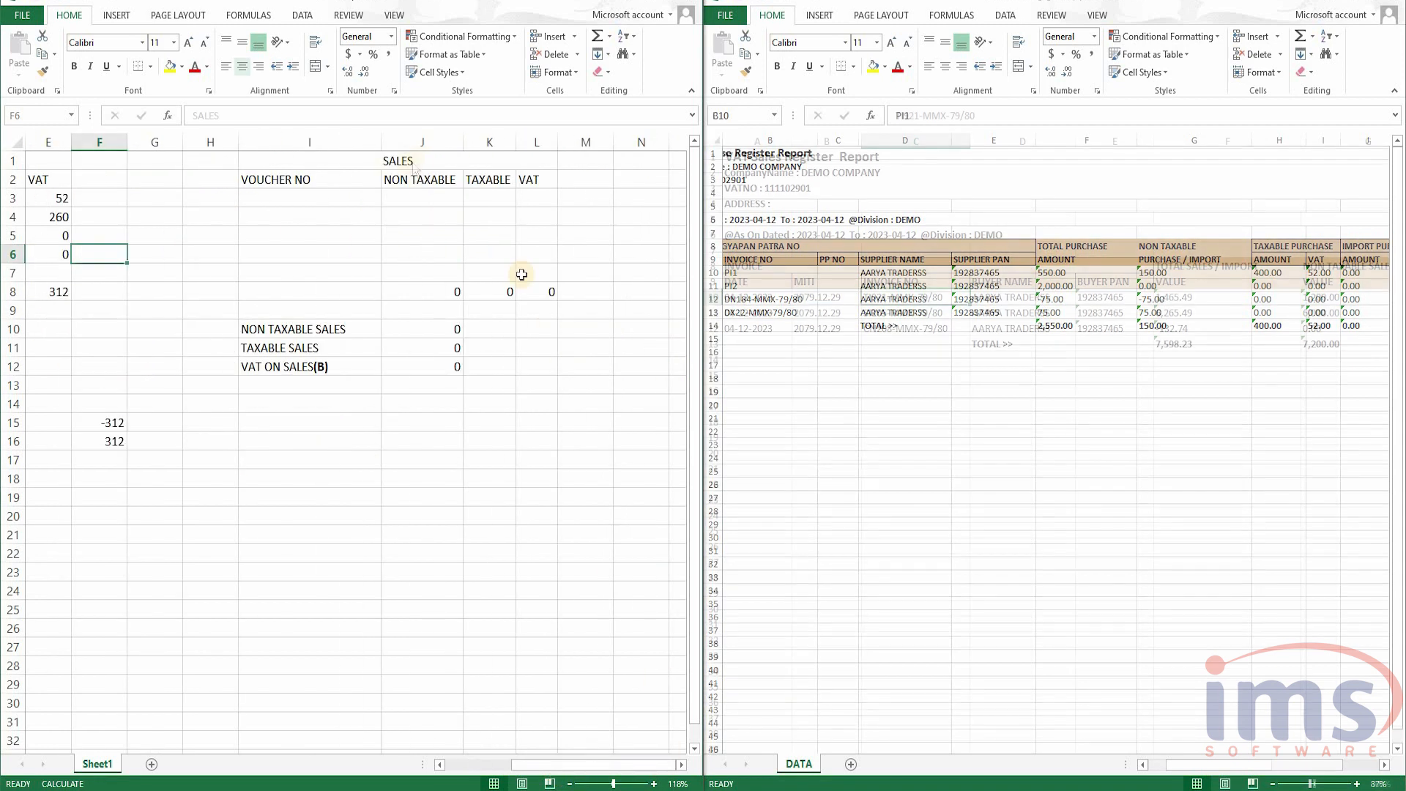
{"action": "left_click", "coordinate": [425, 160]}
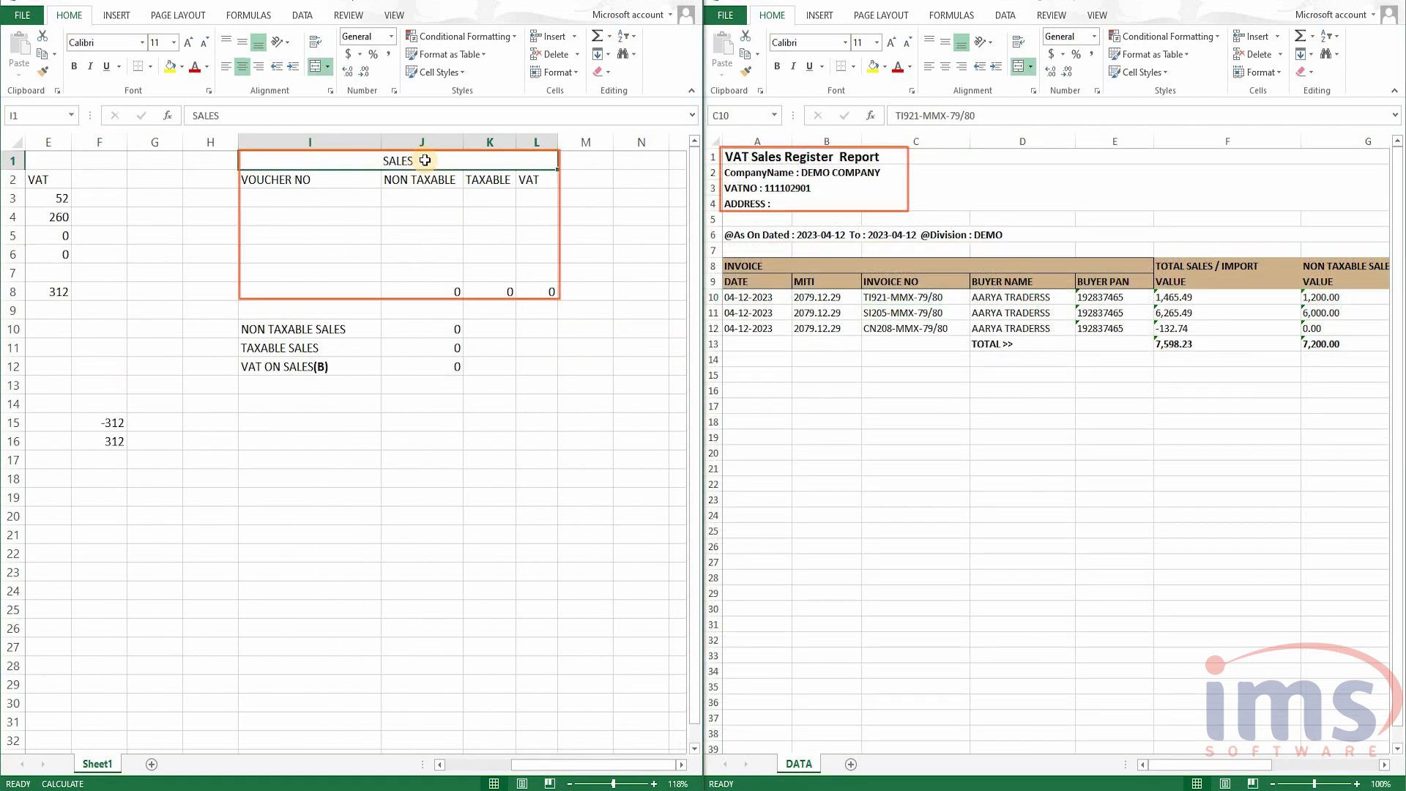
{"action": "left_click", "coordinate": [305, 200]}
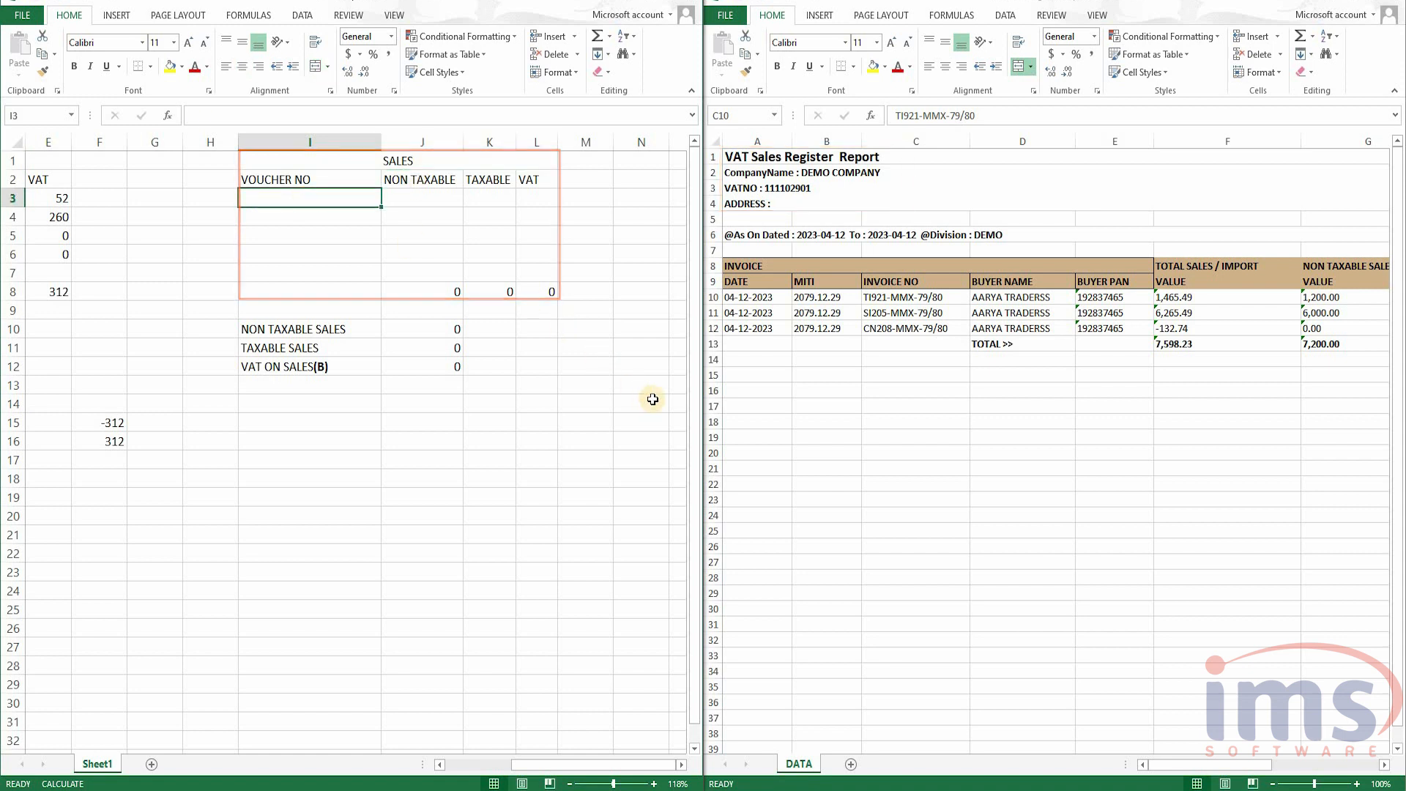
{"action": "left_click", "coordinate": [885, 297]}
{"action": "left_click", "coordinate": [305, 194]}
{"action": "type", "text": "T"}
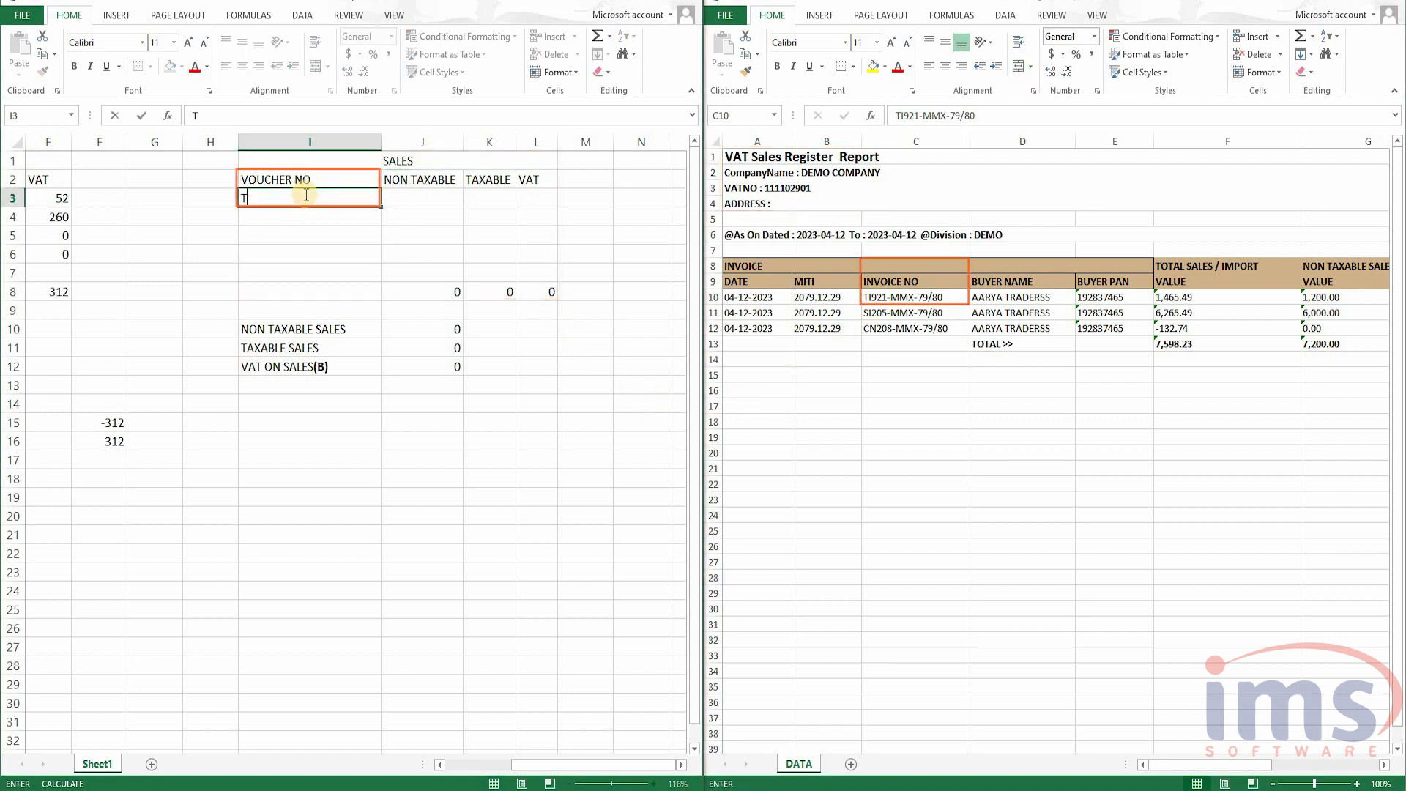
{"action": "type", "text": "I921"}
{"action": "key", "text": "Tab"}
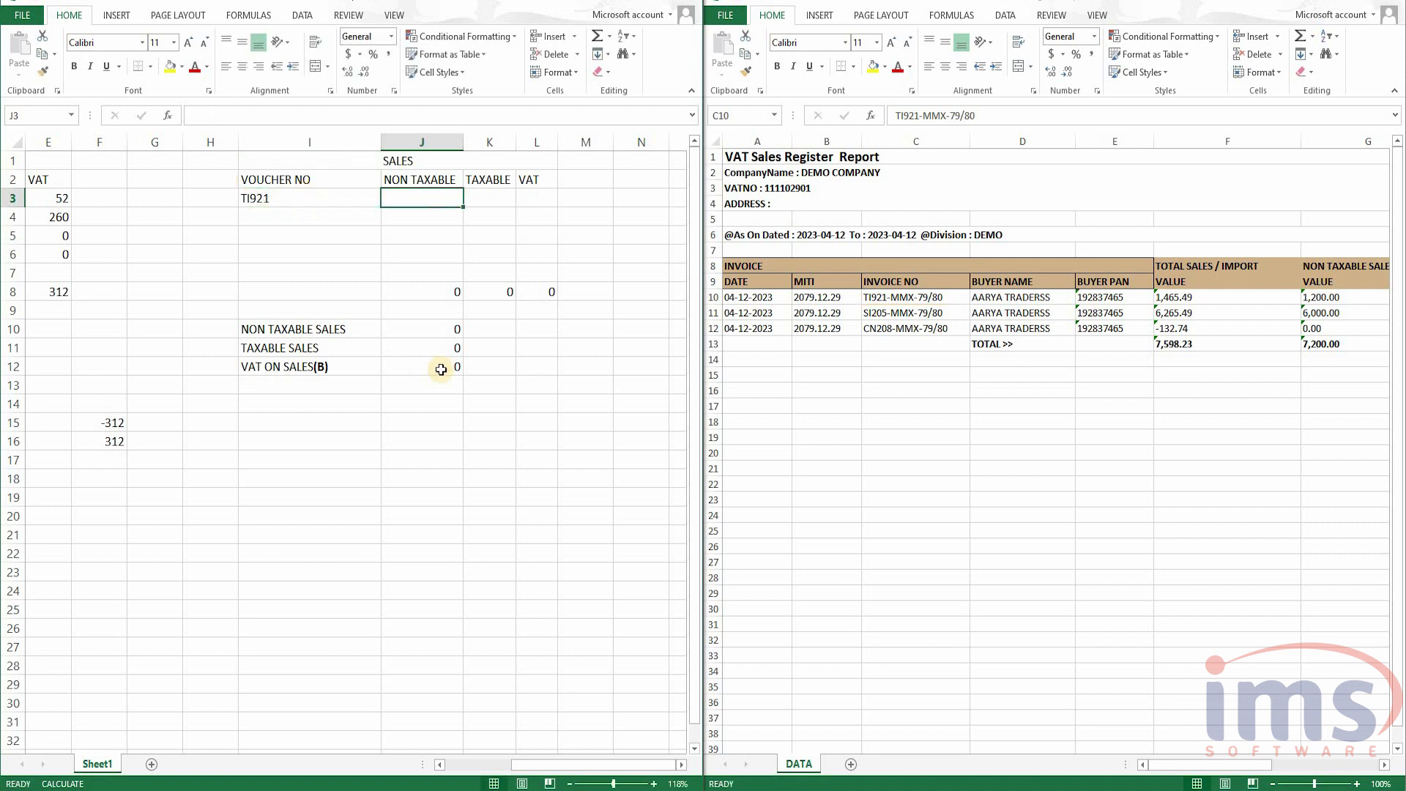
- Fill in voucher TI921 with a non-taxable amount of 1200, taxable amount of 265.49 and VAT of 34.51
{"action": "left_click", "coordinate": [1385, 765]}
{"action": "left_click", "coordinate": [1385, 765]}
{"action": "left_click", "coordinate": [1385, 764]}
{"action": "left_click", "coordinate": [413, 195]}
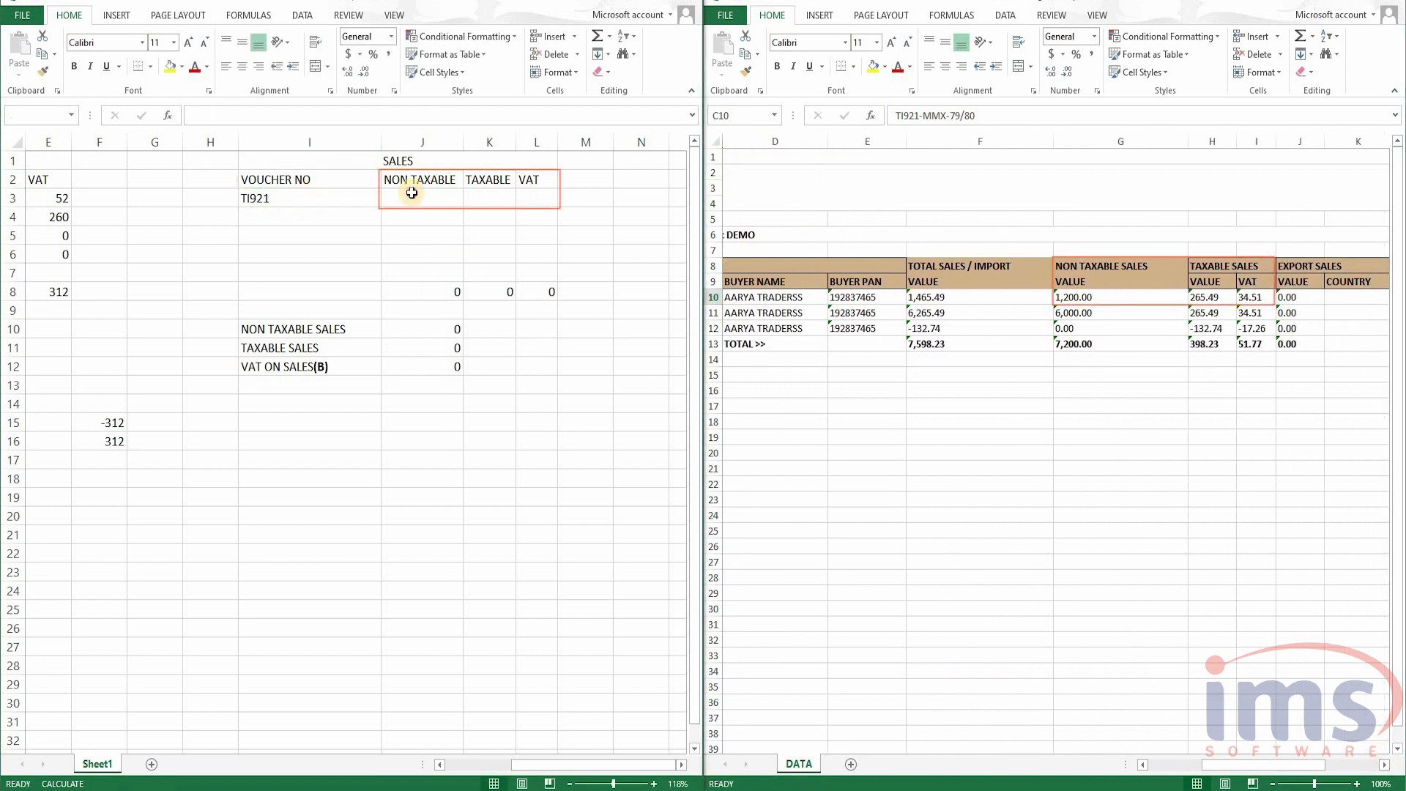
{"action": "type", "text": "1200"}
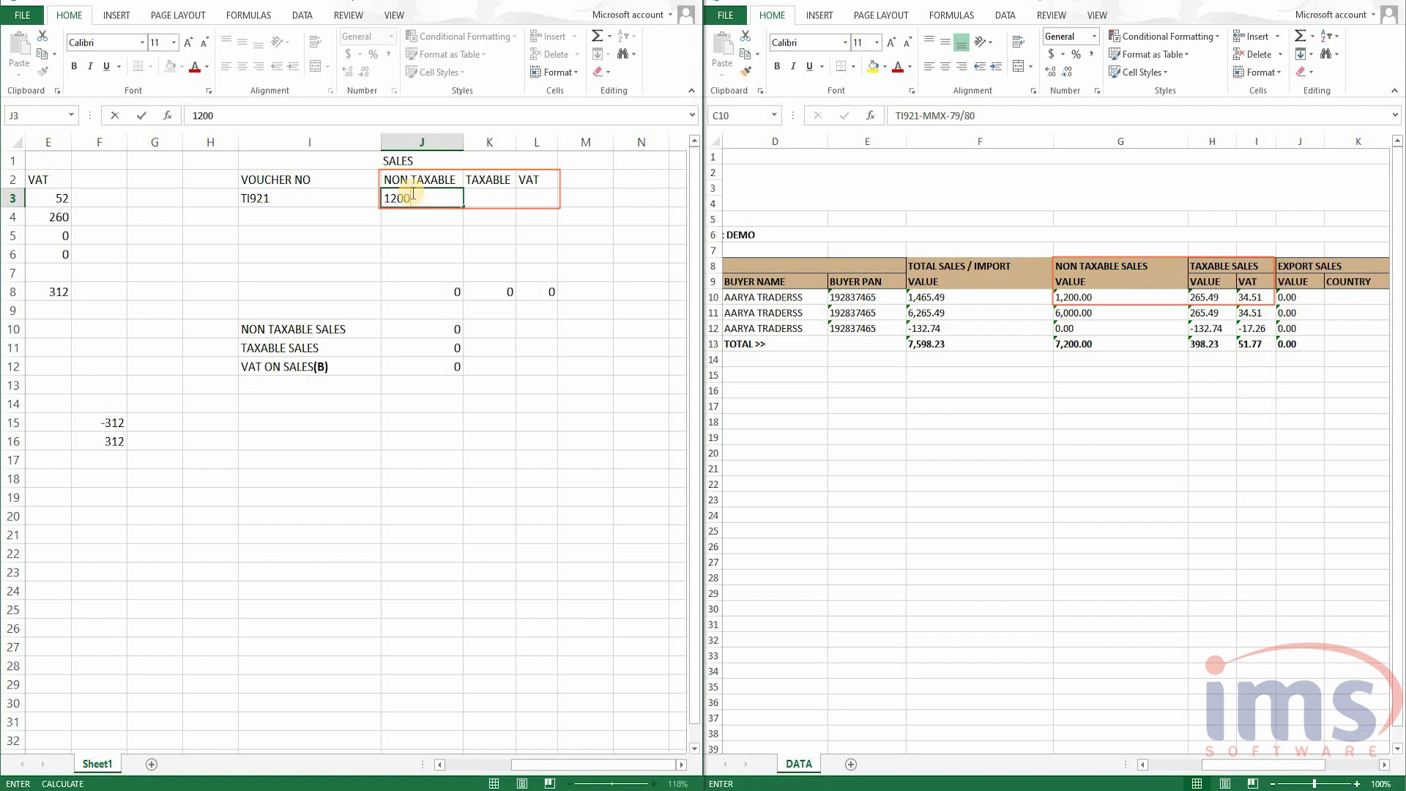
{"action": "key", "text": "Tab"}
{"action": "type", "text": "265.49"}
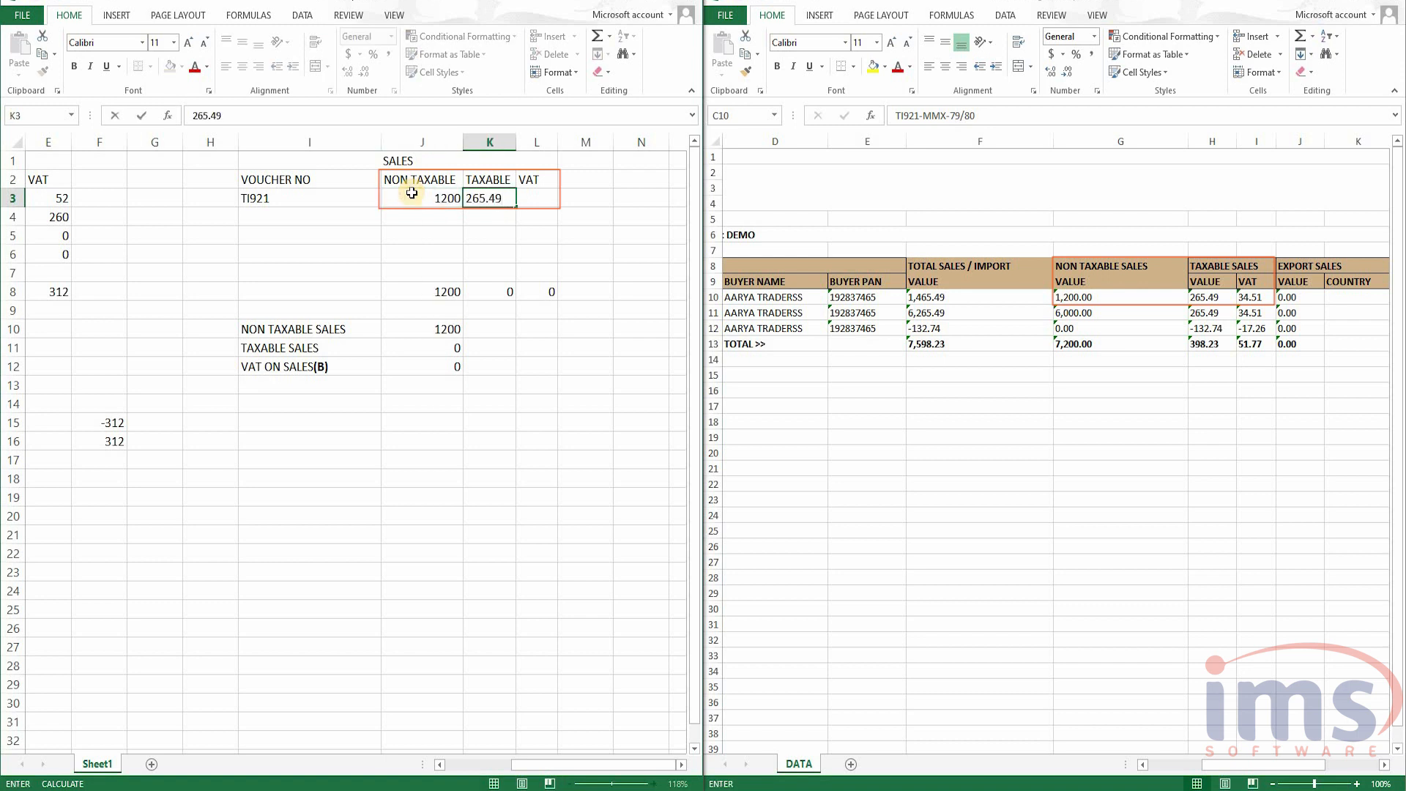
{"action": "key", "text": "Tab"}
{"action": "type", "text": "34.51"}
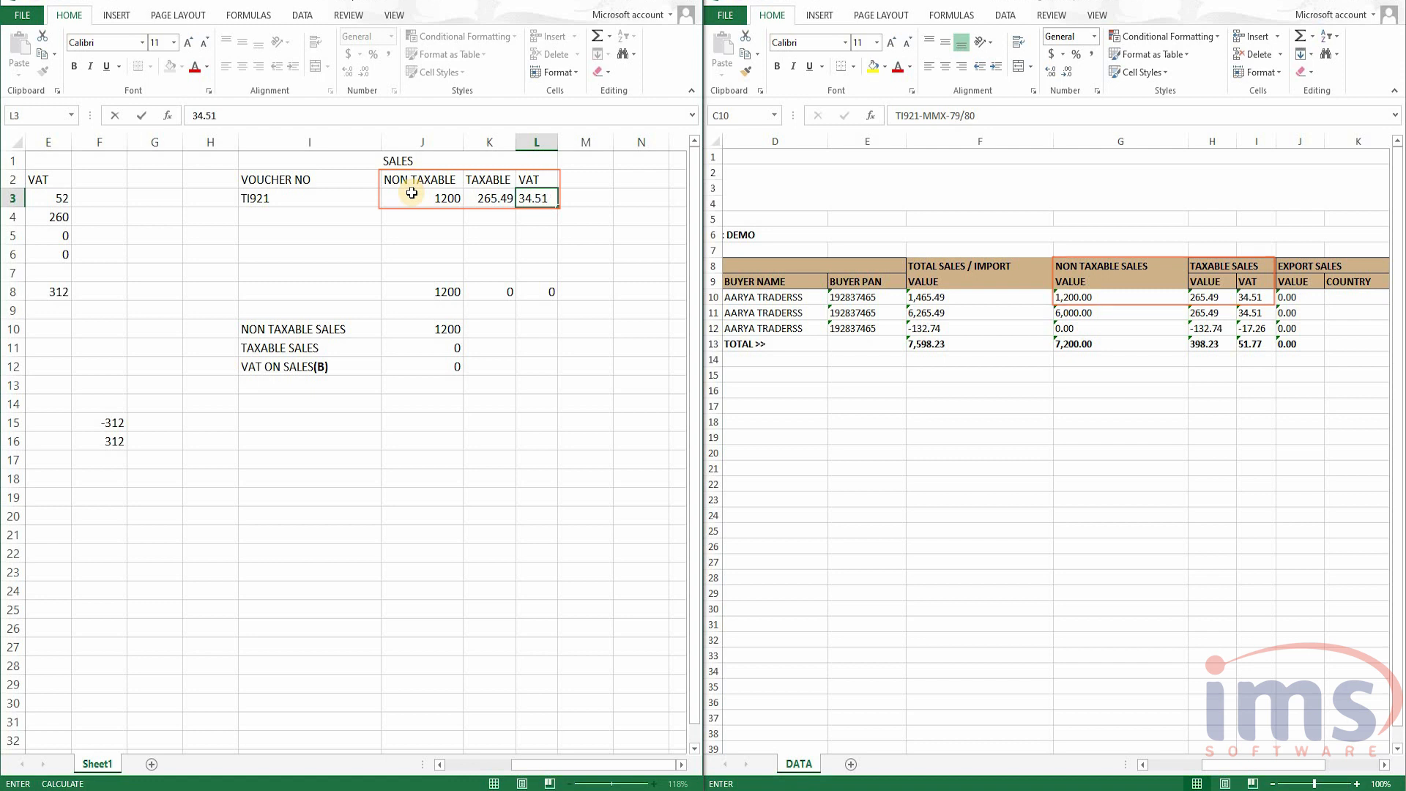
{"action": "key", "text": "Return"}
- Add voucher SI205 to the Sales table with non-taxable 6000, taxable 3000 and VAT 390
{"action": "left_click_drag", "start_coordinate": [1315, 783], "coordinate": [1275, 764]}
{"action": "left_click", "coordinate": [299, 214]}
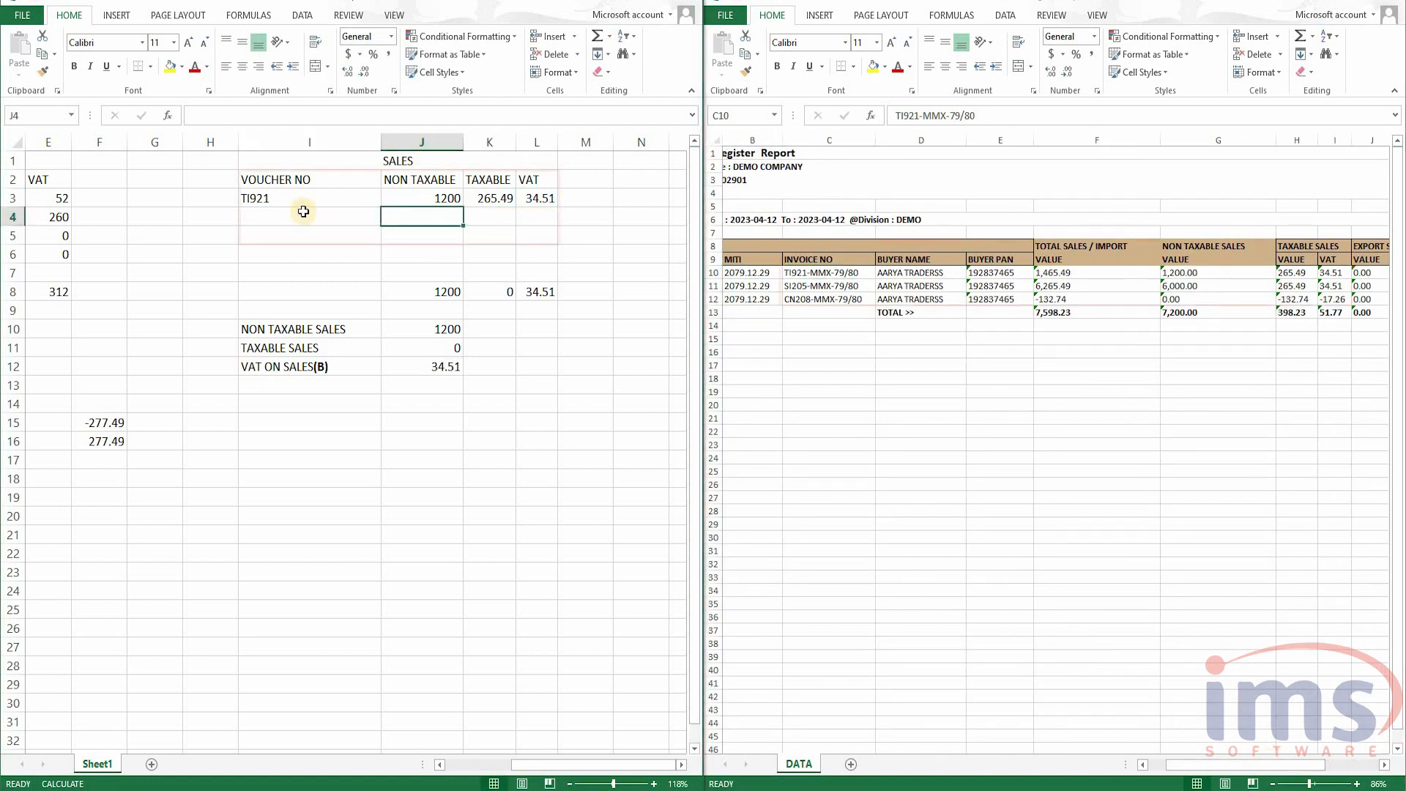
{"action": "type", "text": "SI205"}
{"action": "key", "text": "Tab"}
{"action": "type", "text": "6000"}
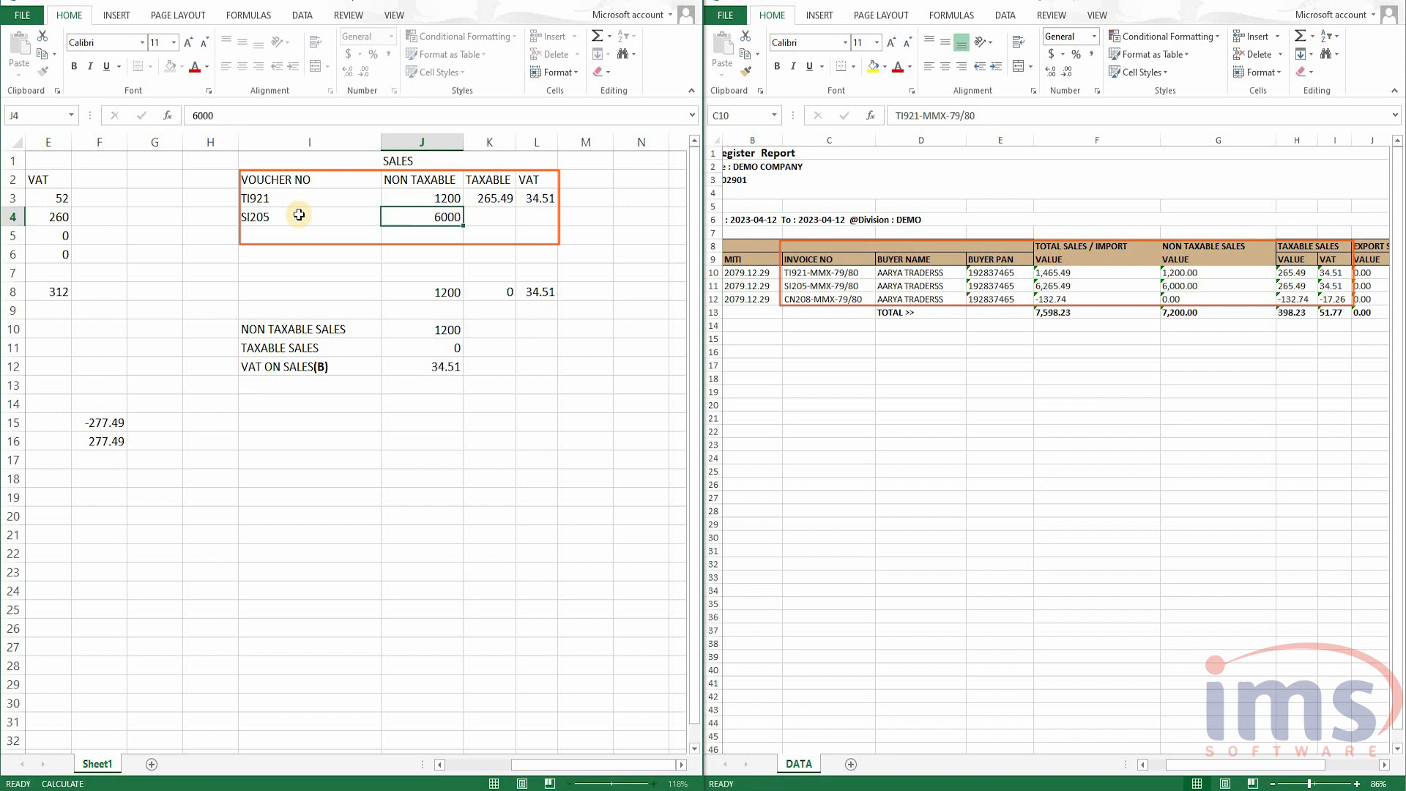
{"action": "key", "text": "Tab"}
{"action": "type", "text": "3000"}
{"action": "key", "text": "Tab"}
{"action": "type", "text": "390"}
{"action": "key", "text": "Return"}
- Add voucher CN208 to the Sales table with non-taxable 0, taxable -132.74 and VAT -17.26
{"action": "key", "text": "Left"}
{"action": "key", "text": "Left"}
{"action": "type", "text": "CN208"}
{"action": "key", "text": "Tab"}
{"action": "type", "text": "0"}
{"action": "key", "text": "Tab"}
{"action": "type", "text": "-132.74"}
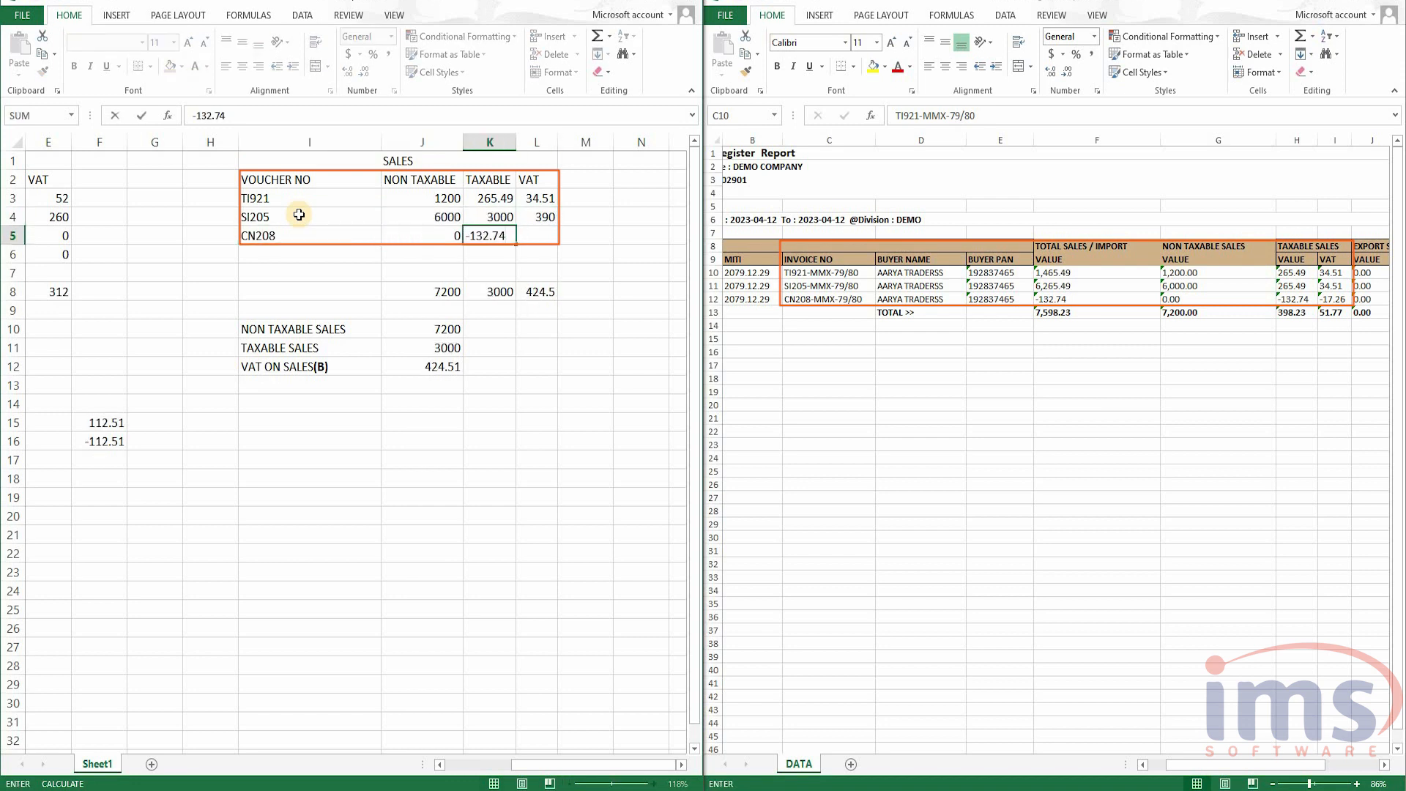
{"action": "key", "text": "Tab"}
{"action": "type", "text": "-17.26"}
{"action": "key", "text": "Return"}
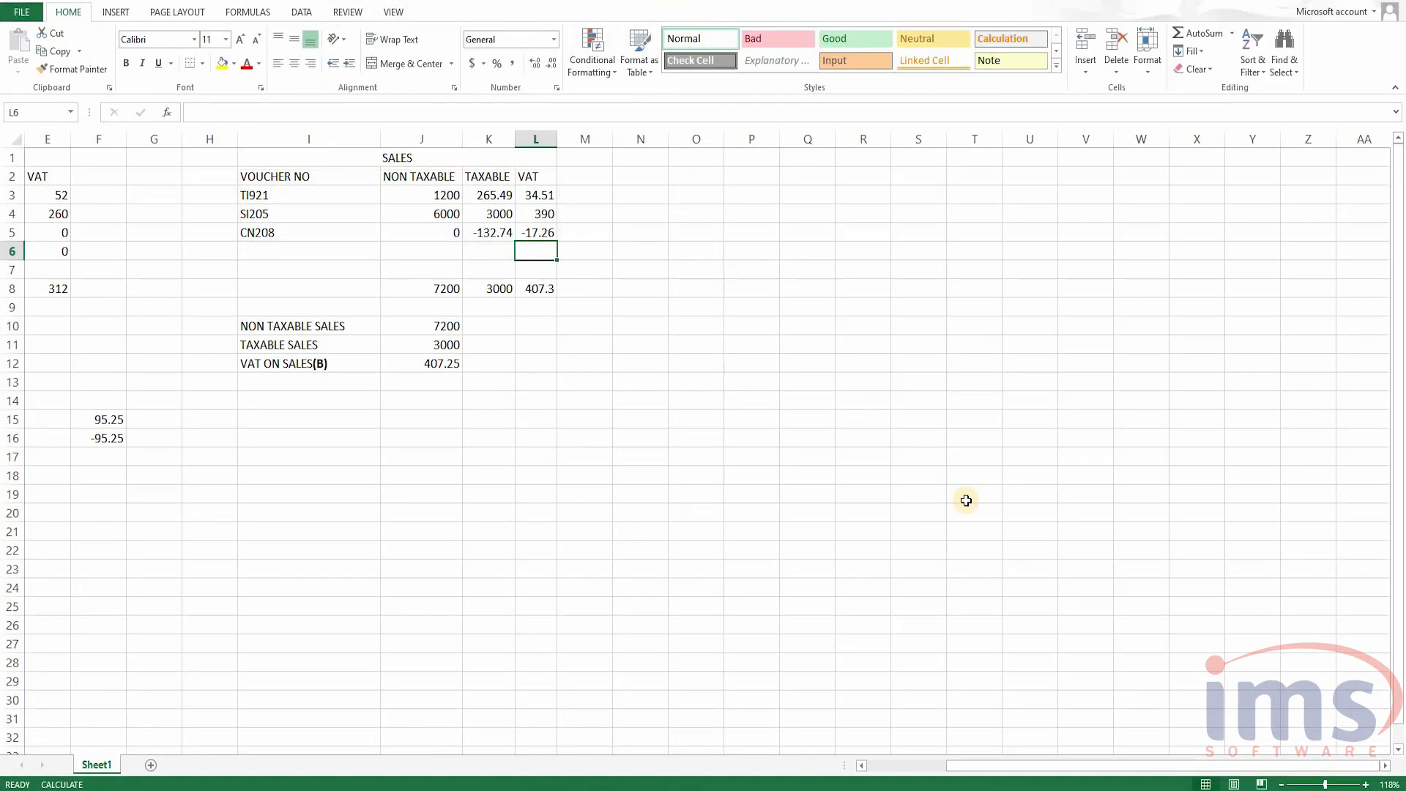
- Review the purchase and sales totals together with the total VAT payable and receivable figures
{"action": "scroll", "coordinate": [1155, 766], "scroll_direction": "left", "scroll_amount": 2}
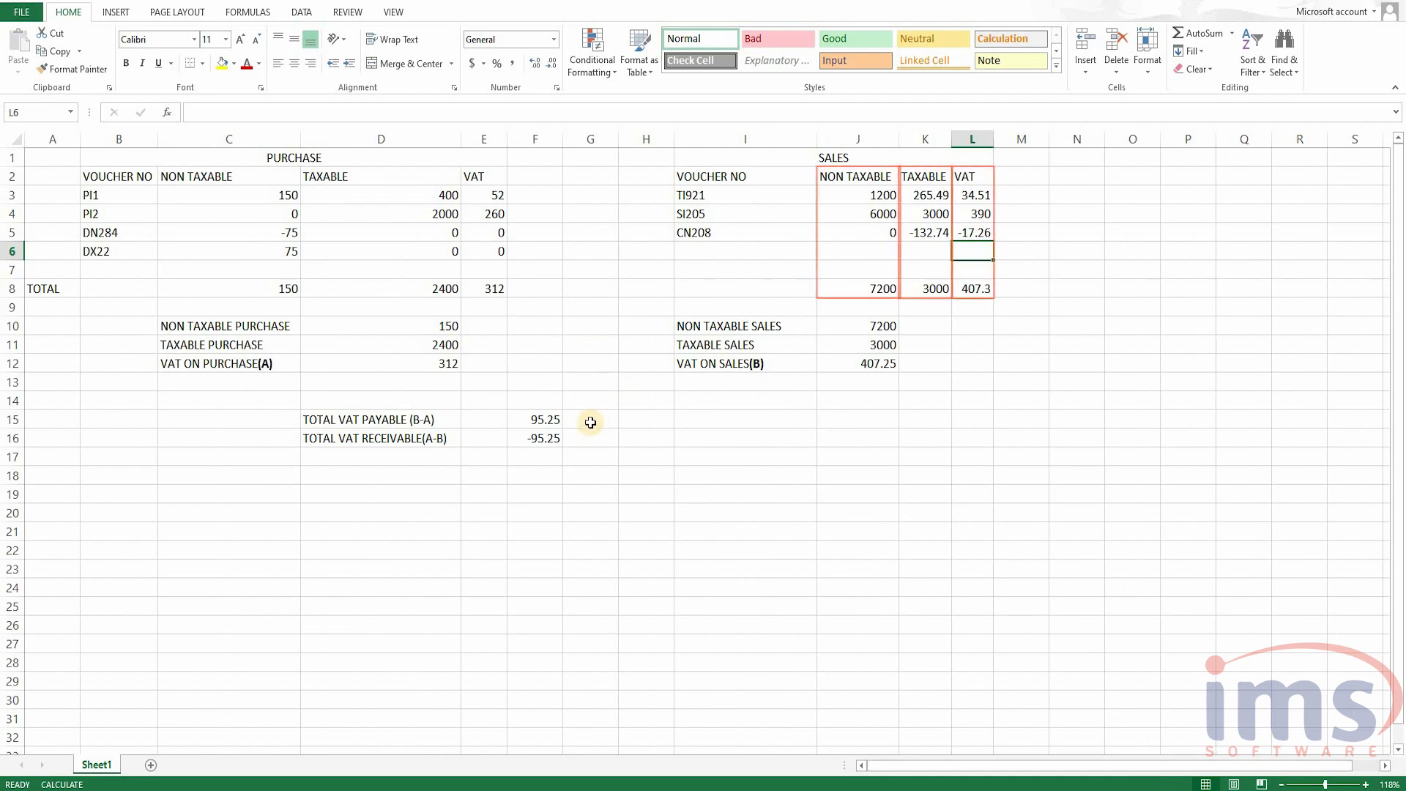
{"action": "left_click", "coordinate": [590, 423]}
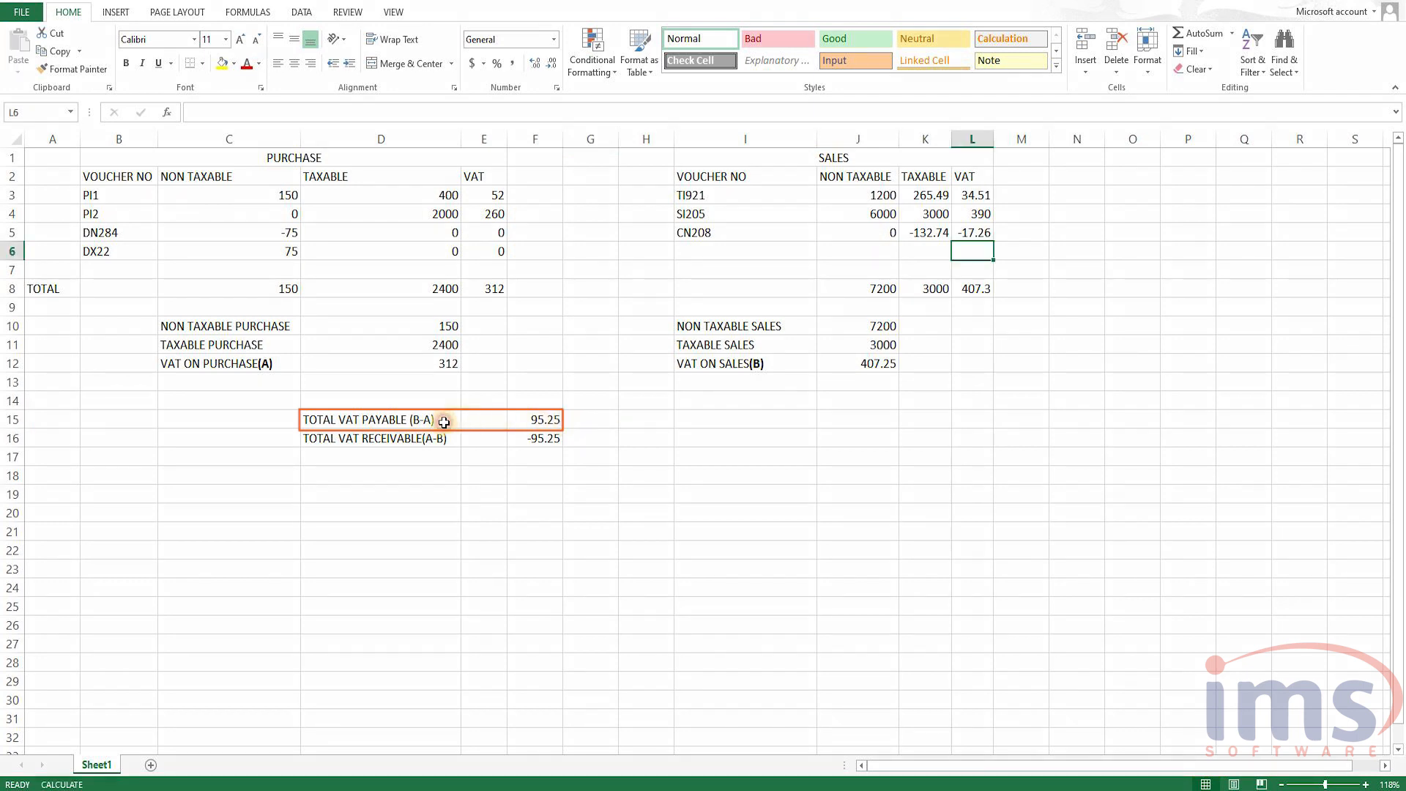
{"action": "left_click", "coordinate": [444, 422]}
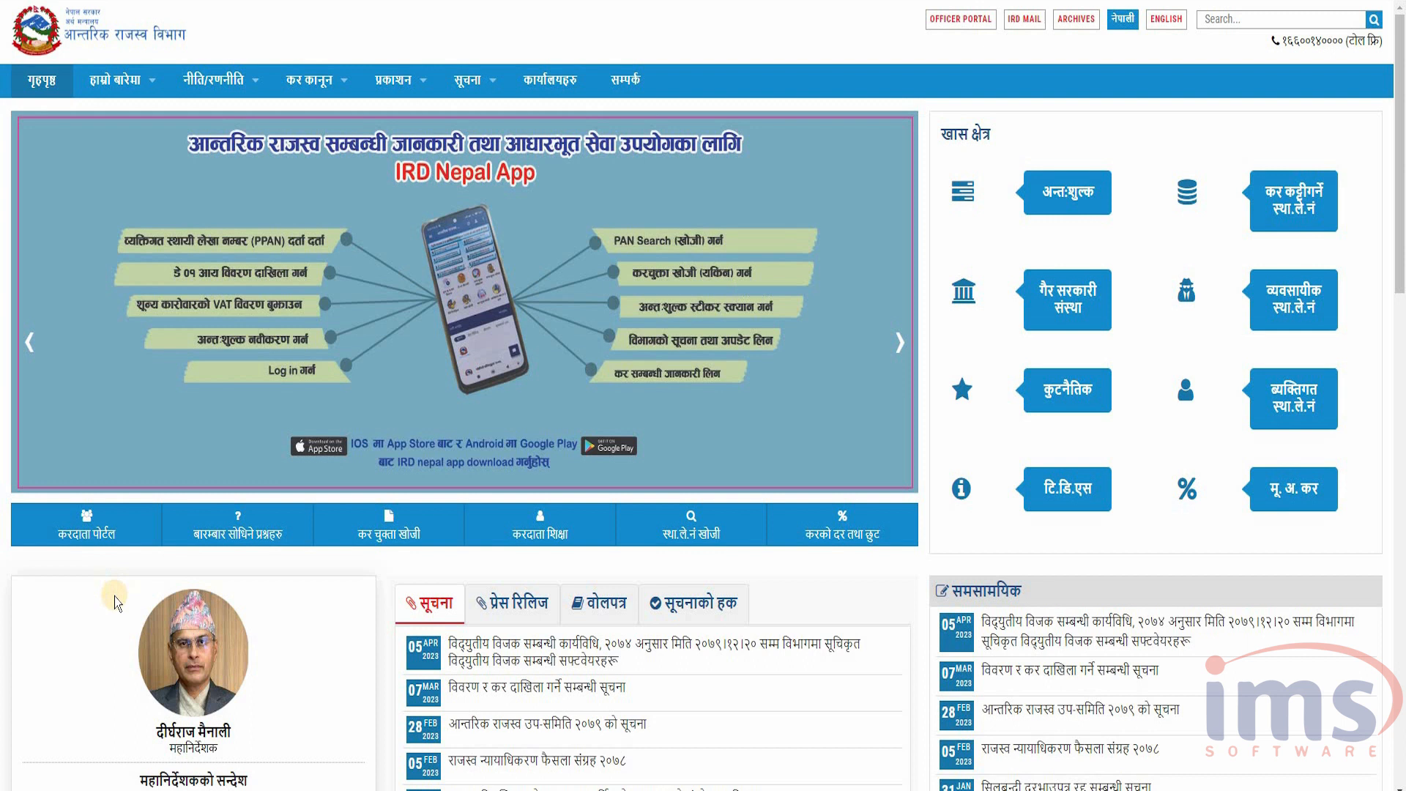
- Switch to the Inland Revenue Department website and open VAT Return Entry in its taxpayer portal
{"action": "left_click", "coordinate": [103, 550]}
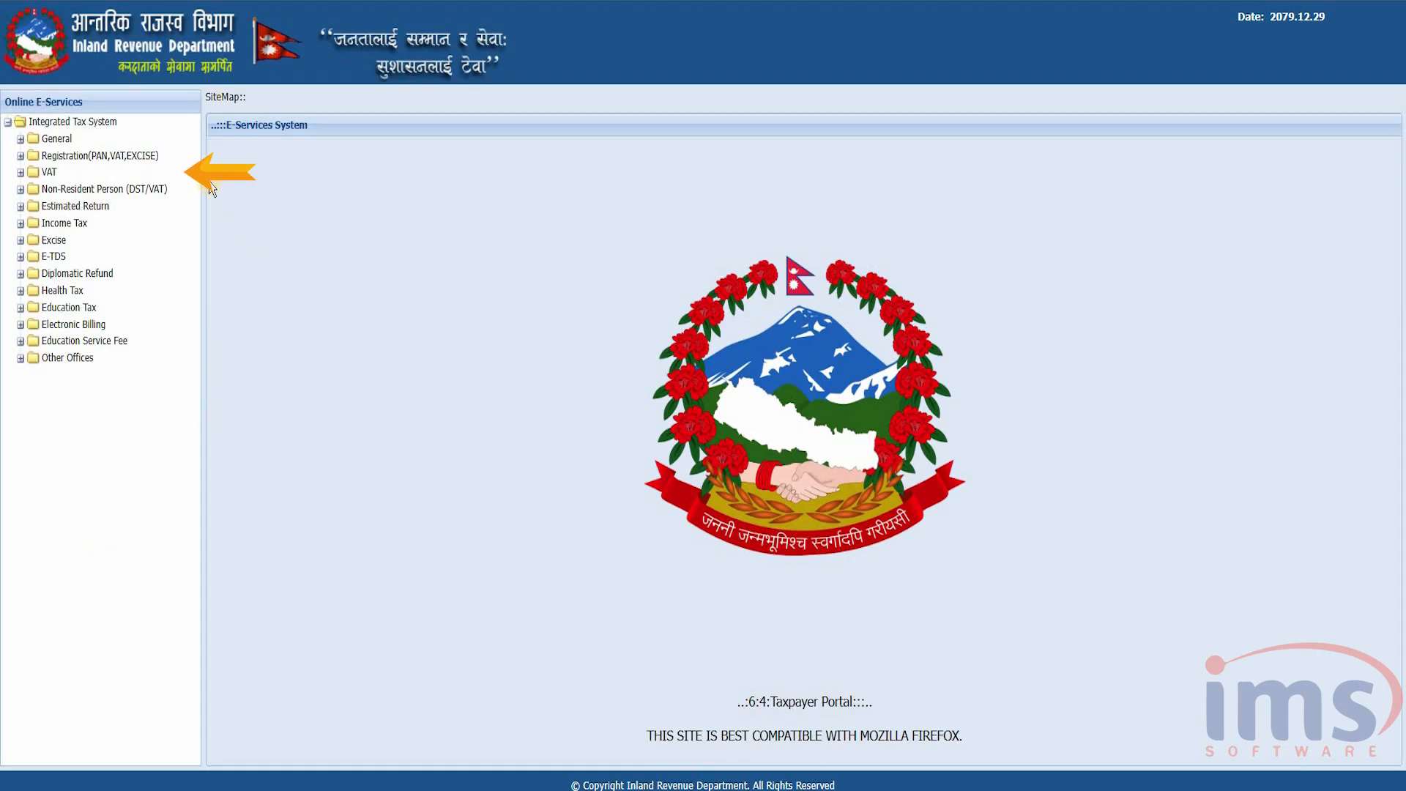
{"action": "left_click", "coordinate": [31, 171]}
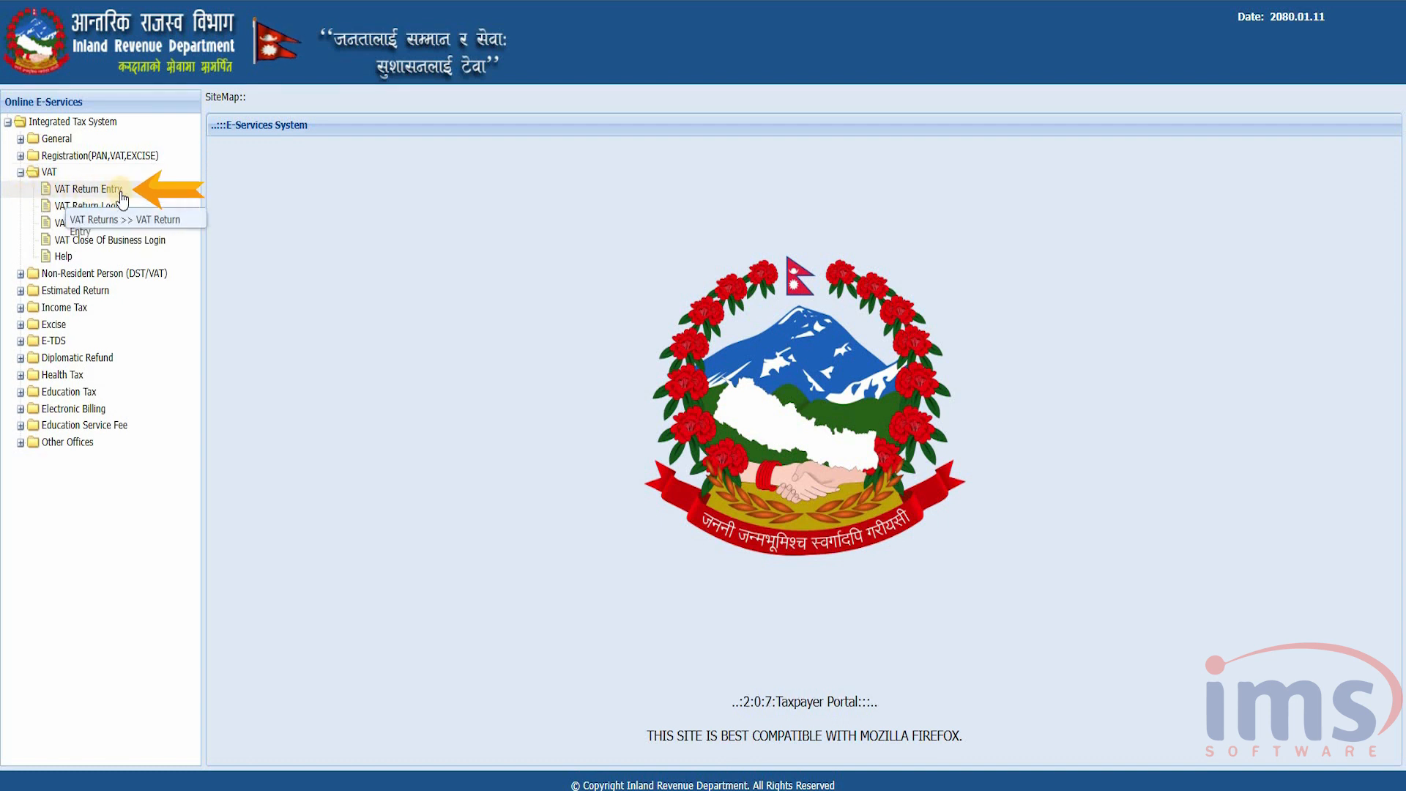
{"action": "left_click", "coordinate": [102, 190]}
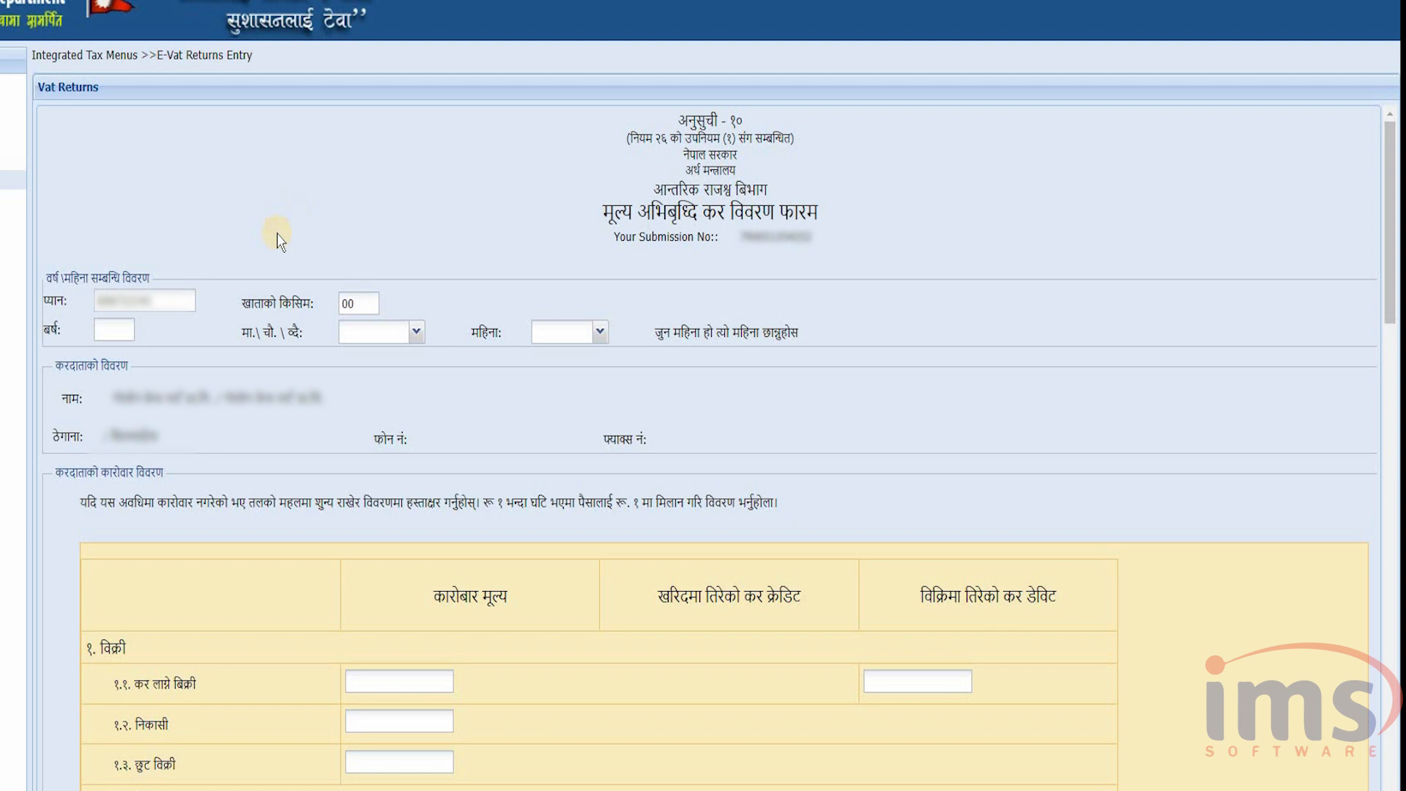
- Set the VAT return period to year 2079, monthly (मासिक) filing, month फाल्गुन
{"action": "left_click", "coordinate": [121, 327]}
{"action": "type", "text": "2079"}
{"action": "left_click", "coordinate": [415, 332]}
{"action": "left_click", "coordinate": [359, 362]}
{"action": "left_click", "coordinate": [600, 332]}
{"action": "left_click", "coordinate": [564, 565]}
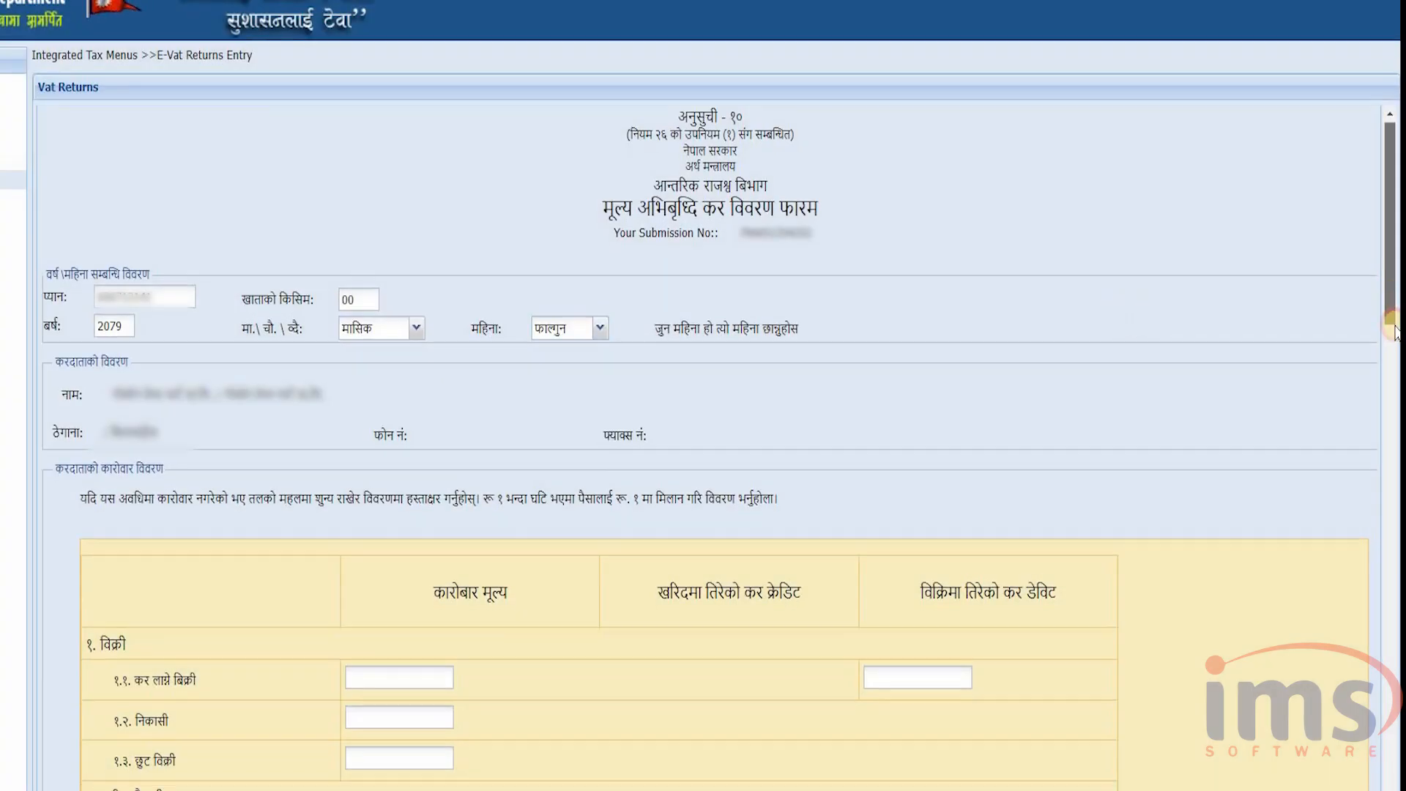
- Enter taxable sales of 3265 with sales VAT of 407, and exempt sales of 7200 in the return form
{"action": "left_click_drag", "start_coordinate": [1395, 330], "coordinate": [1395, 447]}
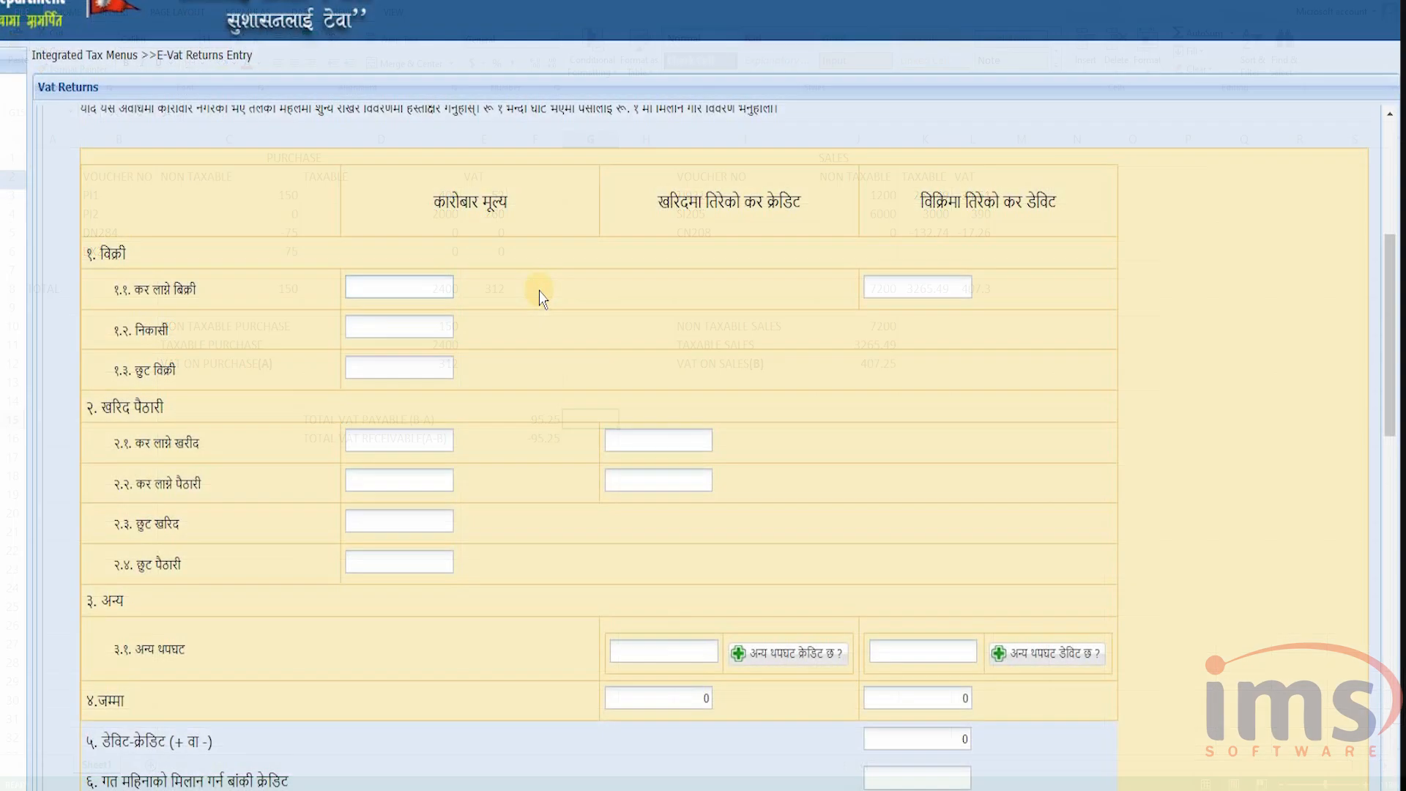
{"action": "type", "text": "3265"}
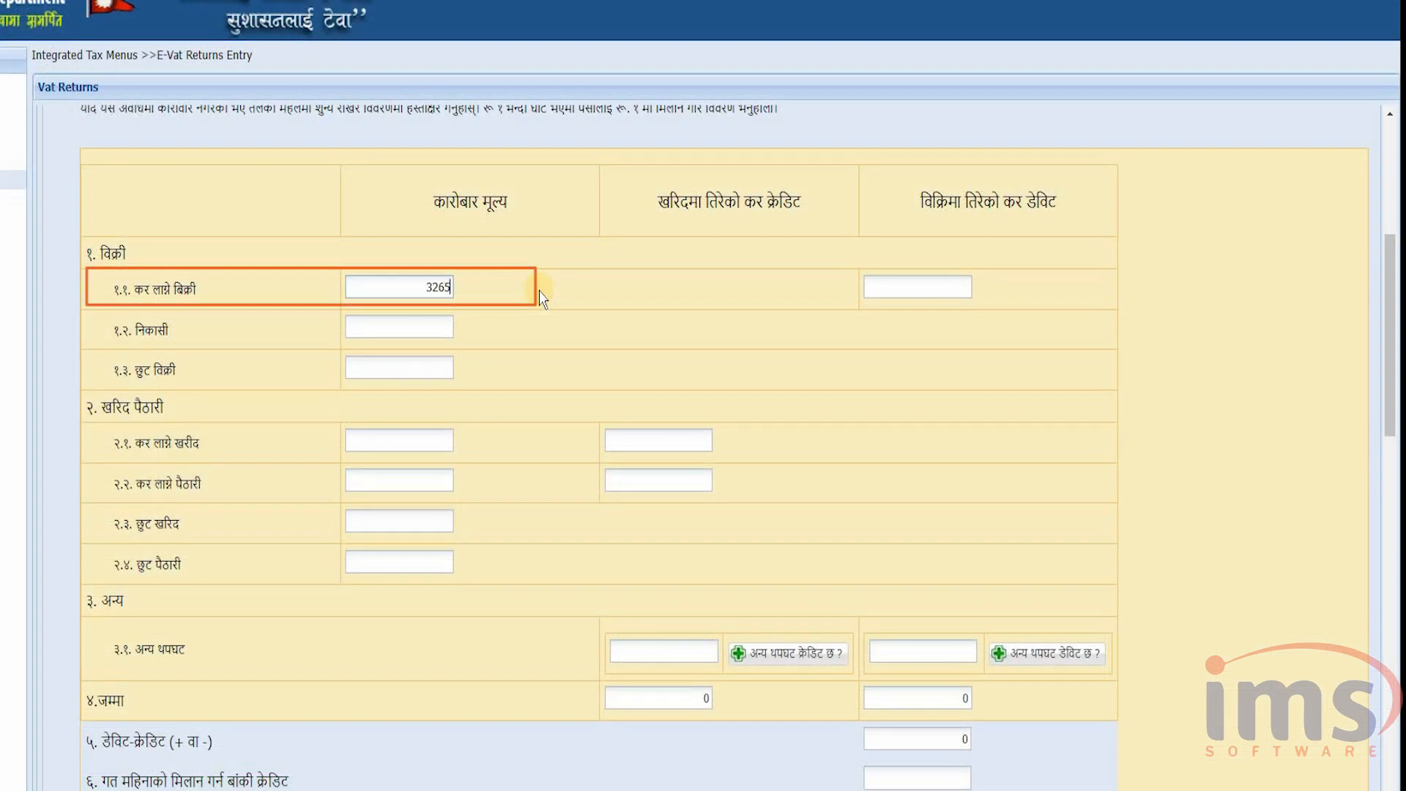
{"action": "left_click", "coordinate": [880, 286]}
{"action": "type", "text": "407"}
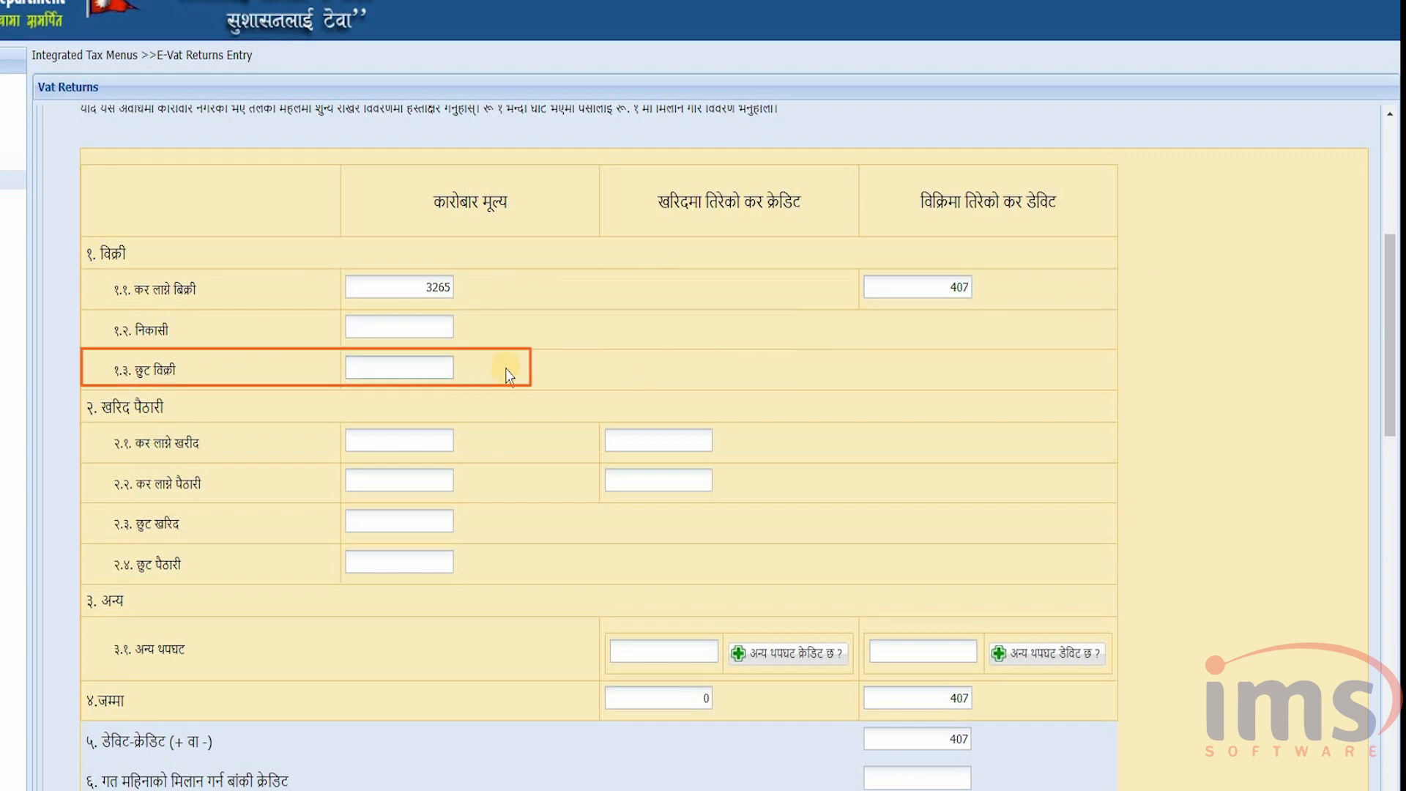
{"action": "type", "text": "7200"}
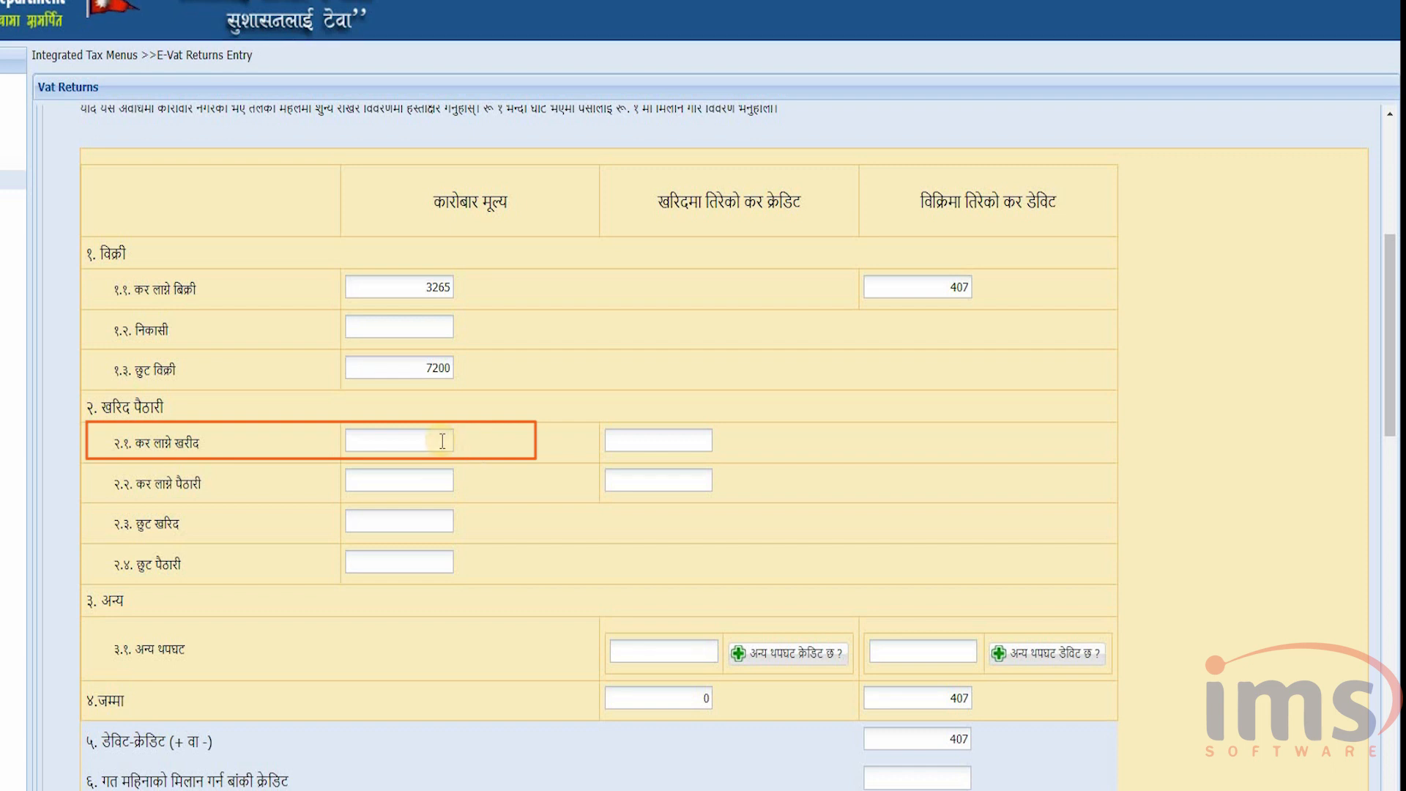
- Enter taxable purchases of 2400 with purchase VAT credit of 312, and exempt purchases of 150
{"action": "left_click", "coordinate": [442, 440]}
{"action": "type", "text": "2400"}
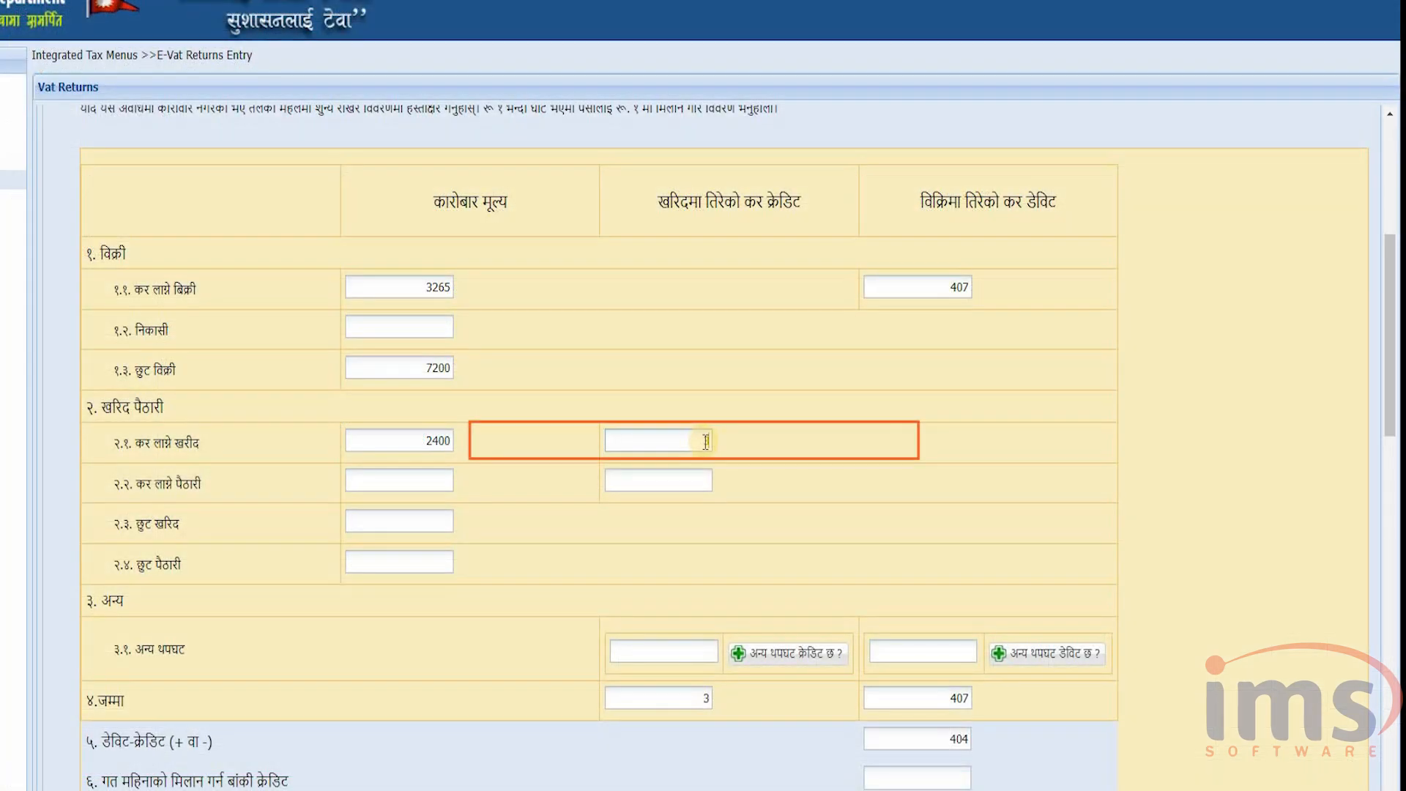
{"action": "type", "text": "312"}
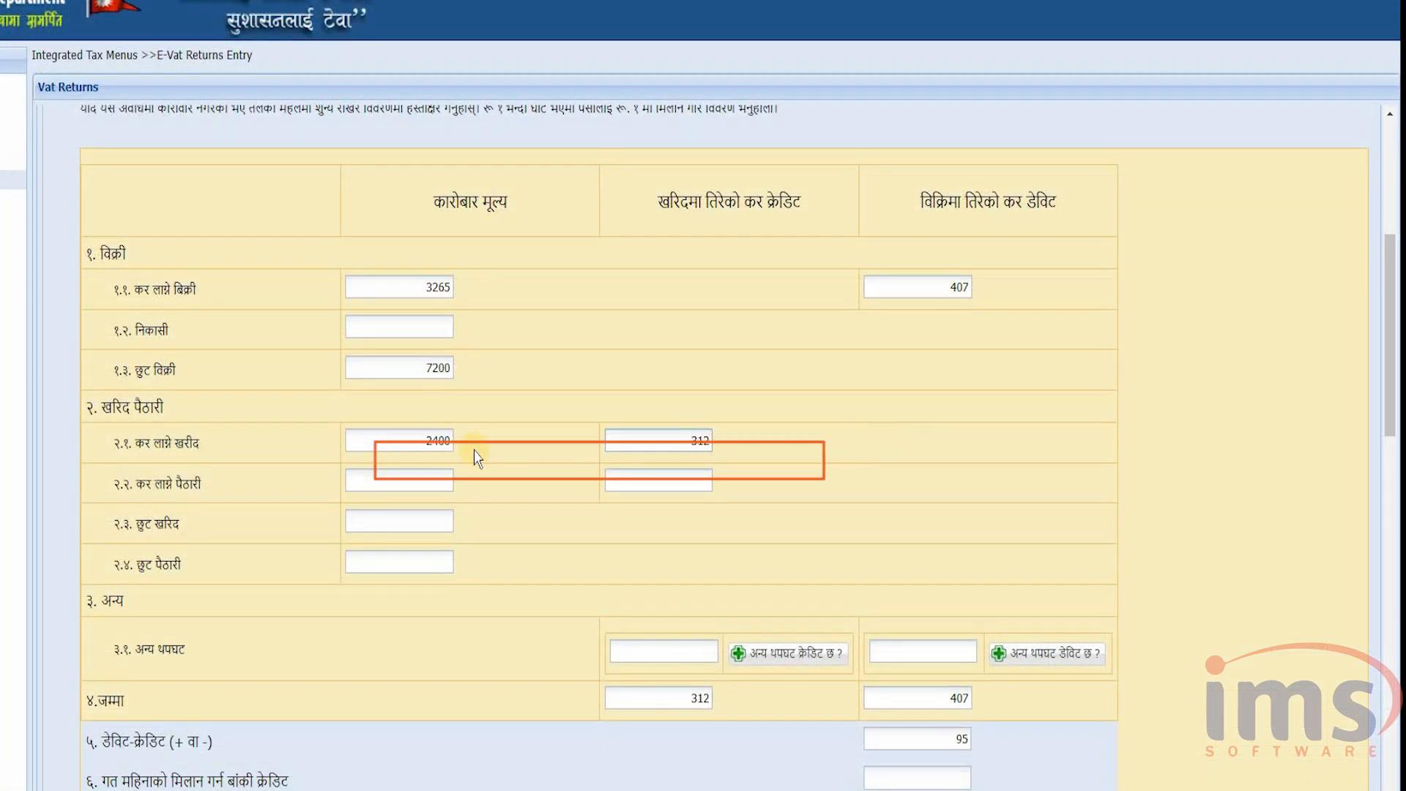
{"action": "left_click", "coordinate": [430, 522]}
{"action": "type", "text": "150"}
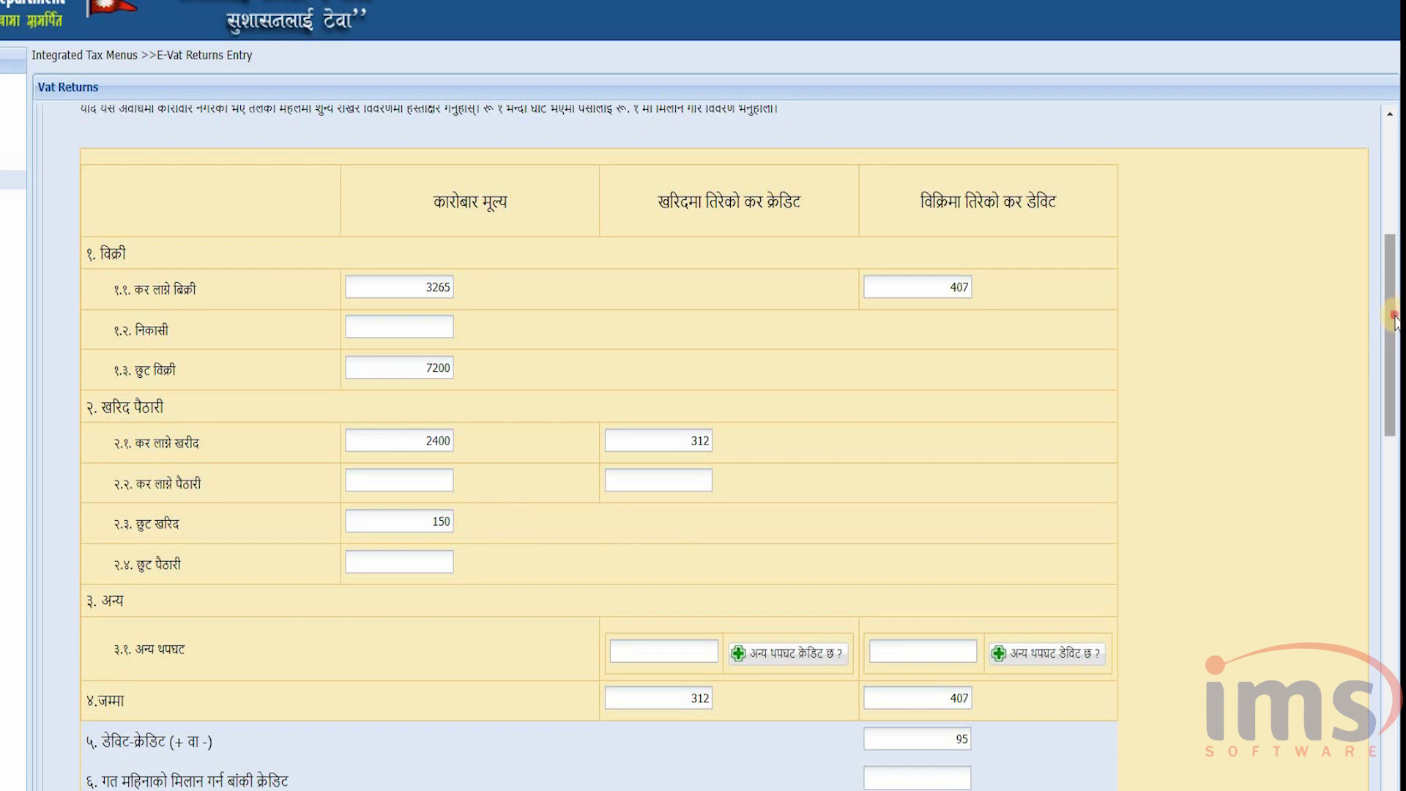
- Certify that the VAT return details are true and complete, and submit the return
{"action": "scroll", "coordinate": [1221, 458], "scroll_direction": "down", "scroll_amount": 4}
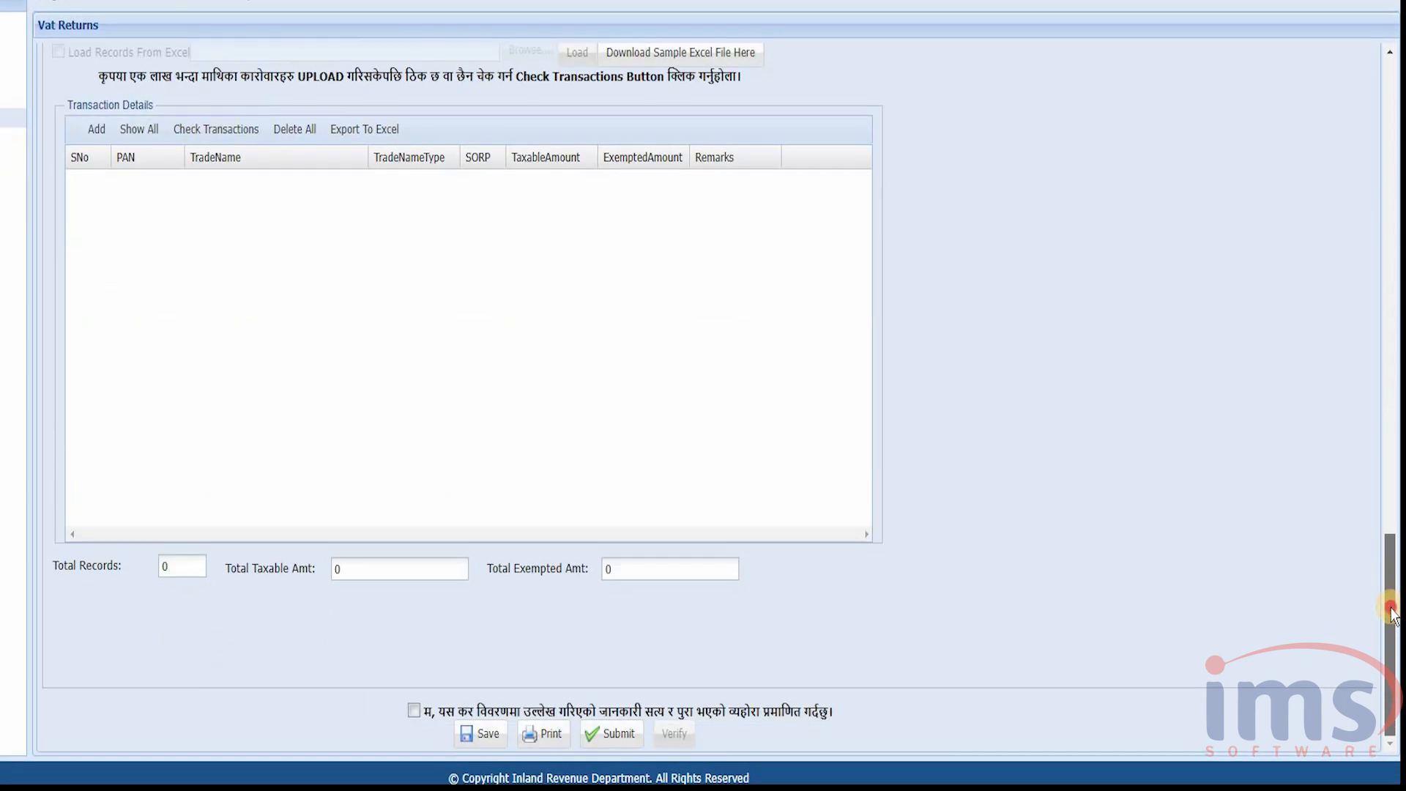
{"action": "left_click", "coordinate": [413, 710]}
{"action": "left_click", "coordinate": [603, 740]}
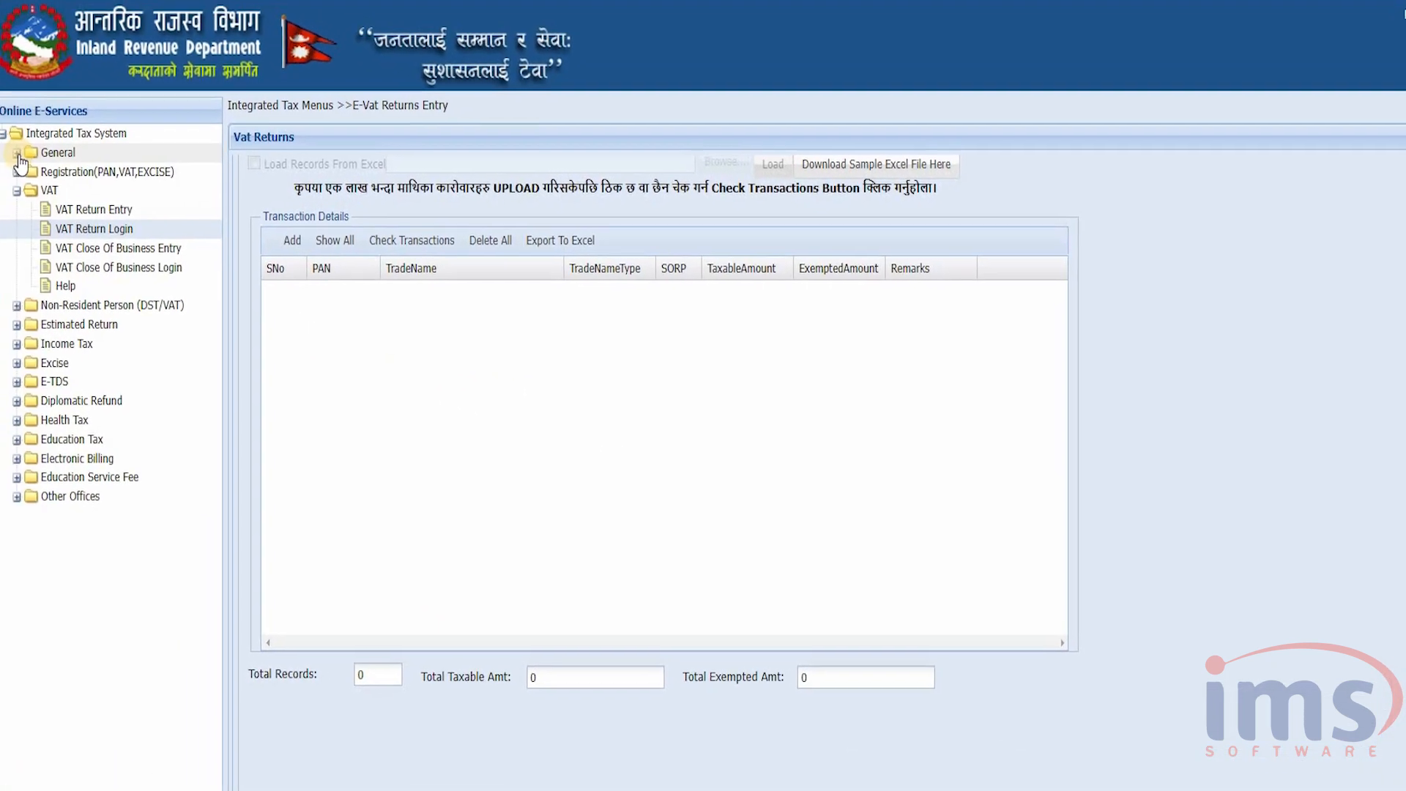
- Open Taxpayer Login among the General services and log in to the taxpayer account
{"action": "left_click", "coordinate": [24, 157]}
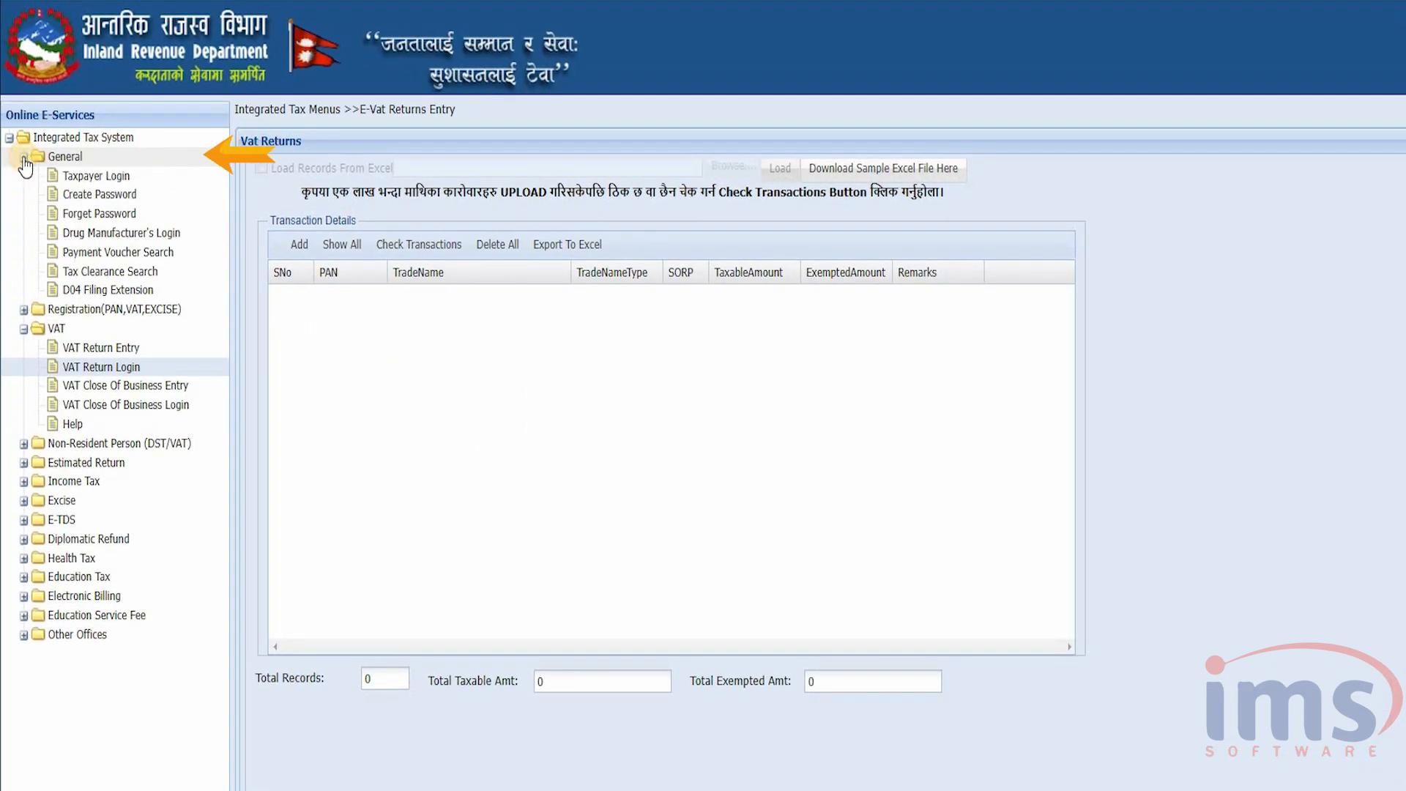
{"action": "left_click", "coordinate": [164, 180]}
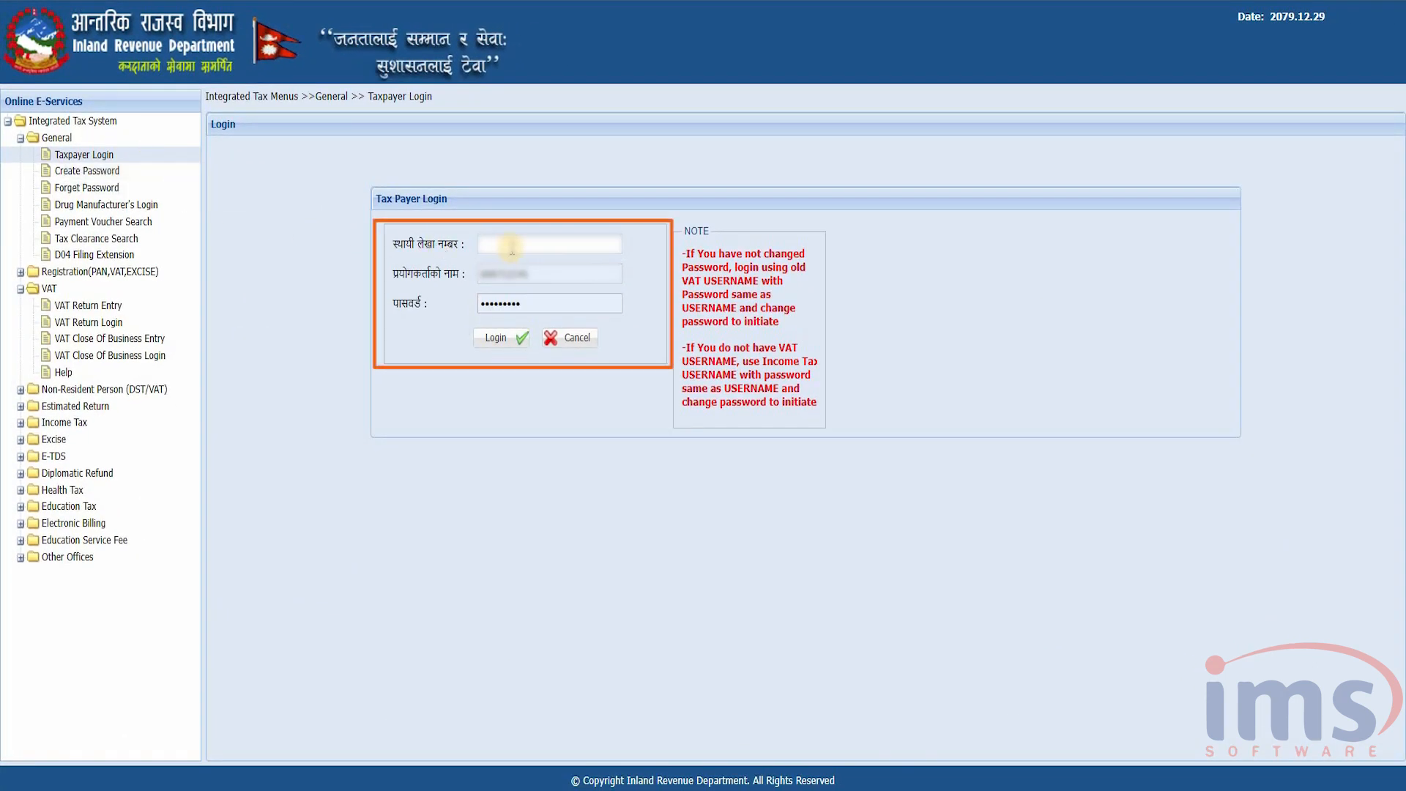
{"action": "left_click", "coordinate": [495, 340]}
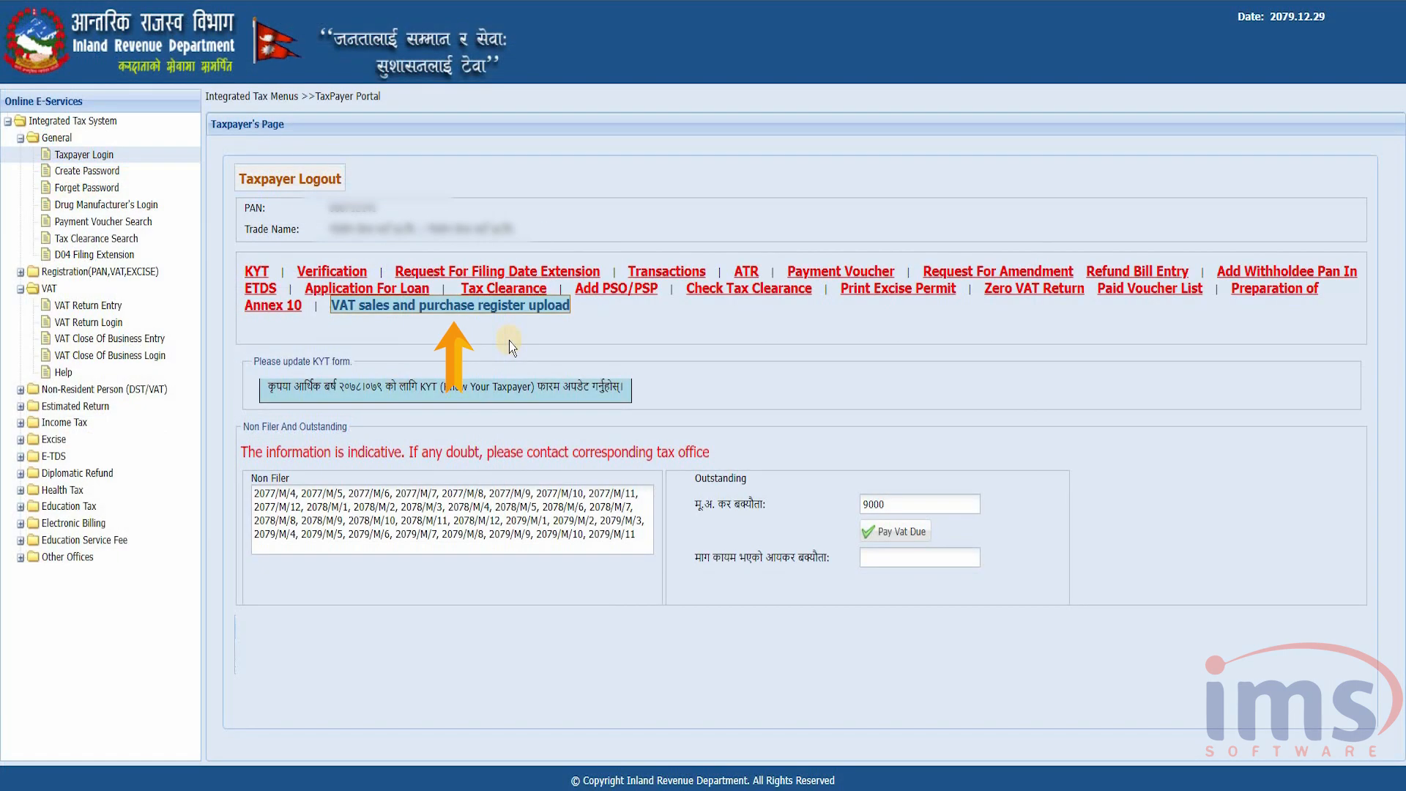
- Open the VAT sales and purchase register upload and log in by entering the account identifiers and password
{"action": "left_click", "coordinate": [479, 305]}
{"action": "left_click", "coordinate": [643, 326]}
{"action": "type", "text": "•••••••••"}
{"action": "left_click", "coordinate": [662, 377]}
{"action": "type", "text": "•••••••••"}
{"action": "left_click", "coordinate": [667, 433]}
{"action": "type", "text": "•••••••"}
{"action": "left_click", "coordinate": [668, 533]}
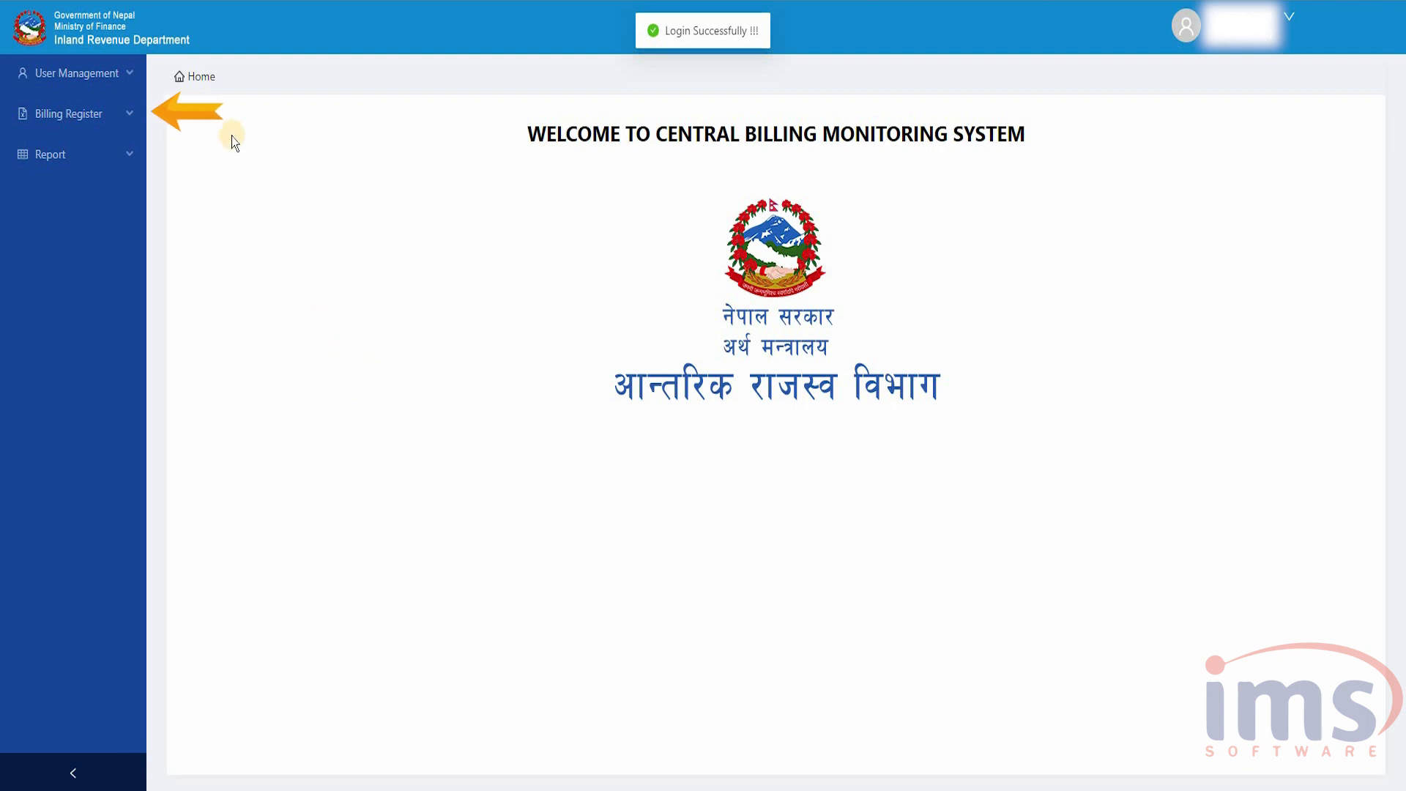
- Open the Download Format page of the Billing Register
{"action": "left_click", "coordinate": [137, 114]}
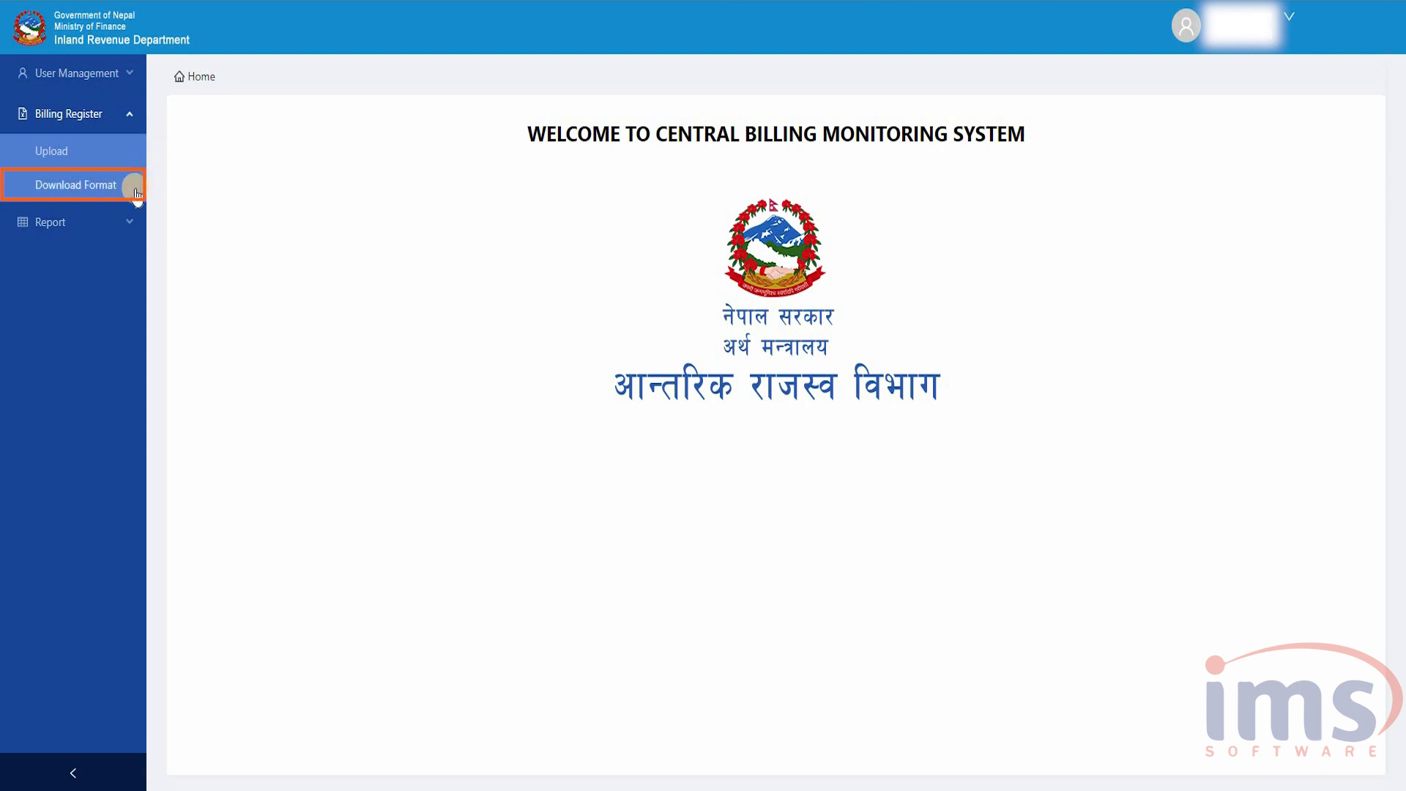
{"action": "left_click", "coordinate": [107, 187]}
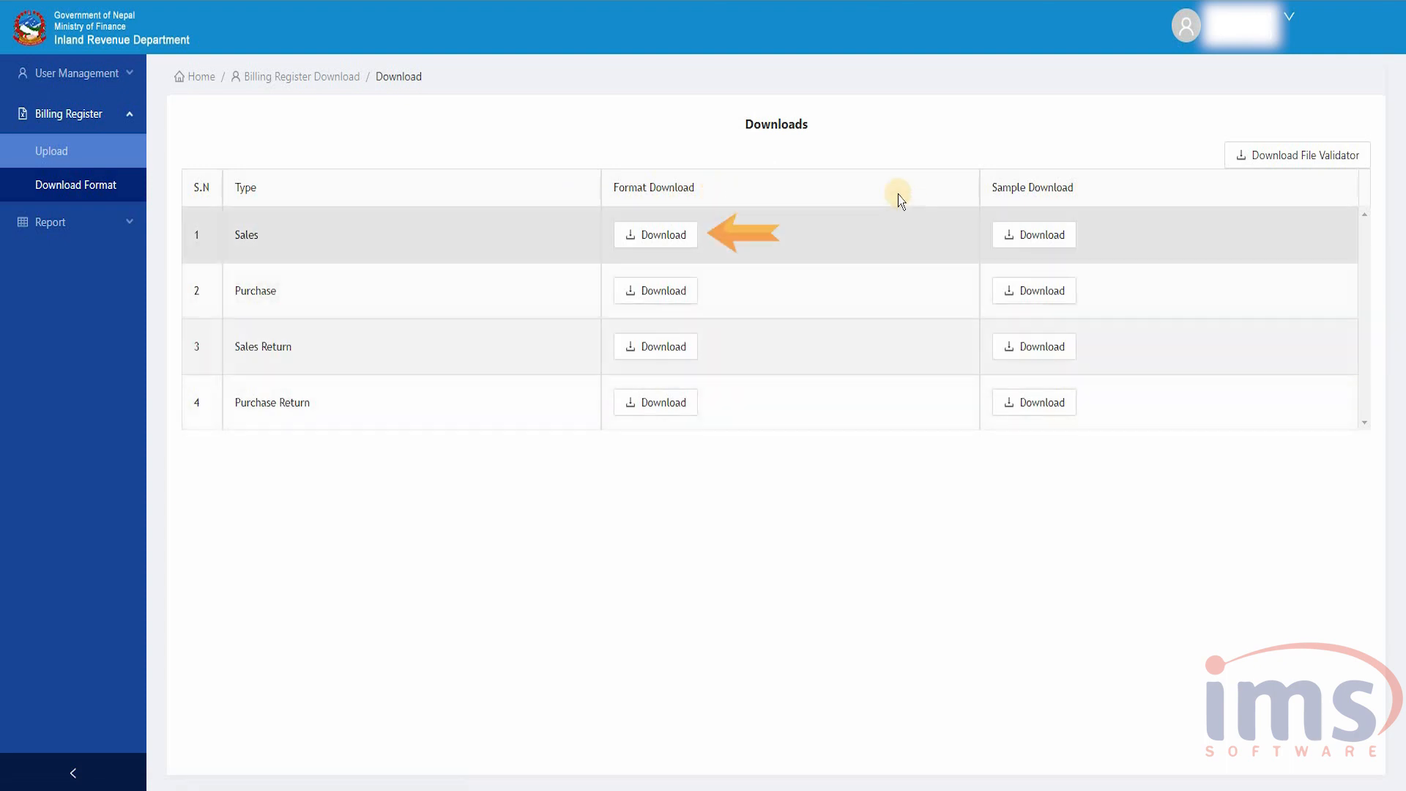
- Download the Sales format and copy the two sales invoice rows from the VAT Sales Register Report into its first data row
{"action": "left_click", "coordinate": [664, 236]}
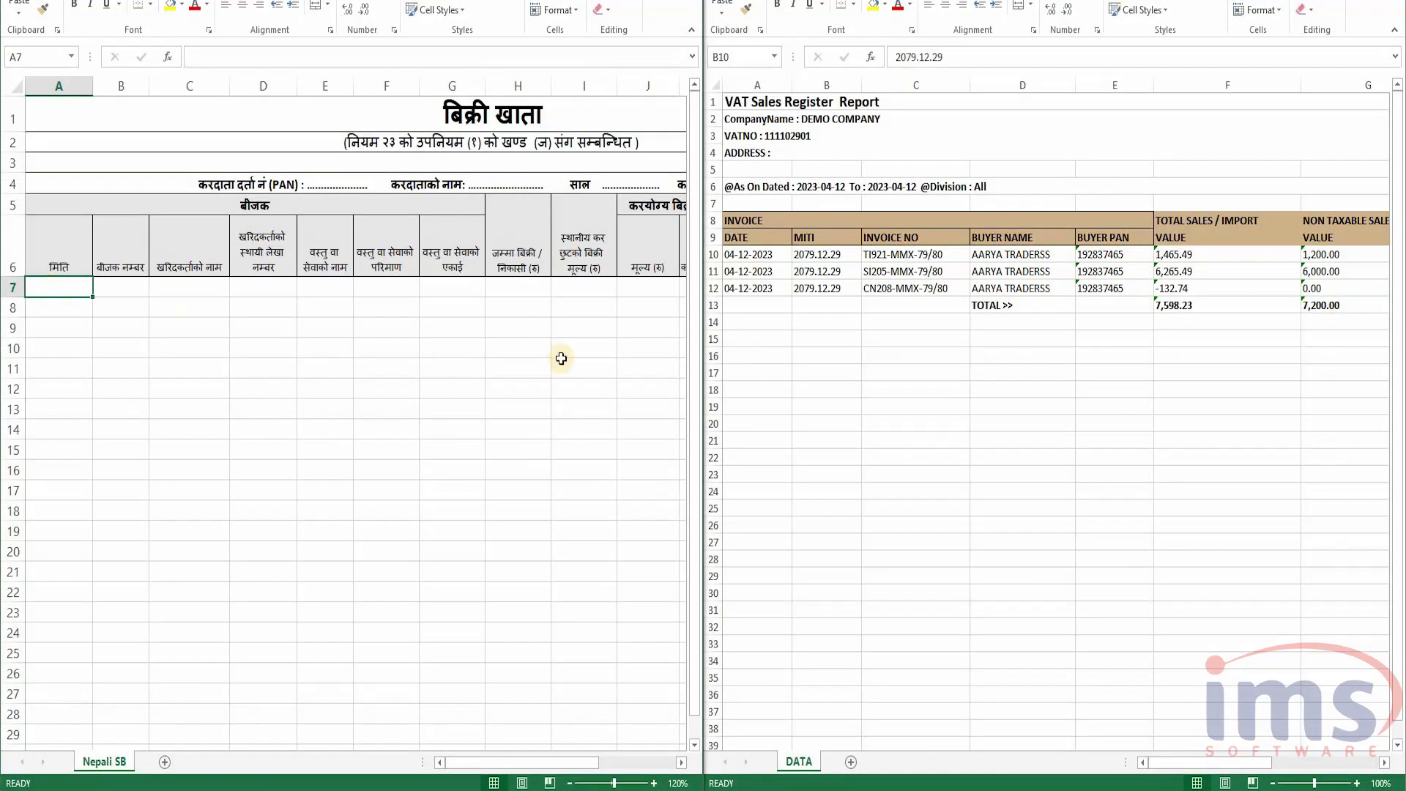
{"action": "left_click", "coordinate": [826, 256]}
{"action": "mouse_move", "coordinate": [826, 255]}
{"action": "left_mouse_down"}
{"action": "mouse_move", "coordinate": [828, 273]}
{"action": "mouse_move", "coordinate": [1114, 273]}
{"action": "mouse_move", "coordinate": [822, 257]}
{"action": "left_mouse_up"}
{"action": "key", "text": "ctrl+c"}
{"action": "left_click", "coordinate": [54, 284]}
{"action": "key", "text": "ctrl+v"}
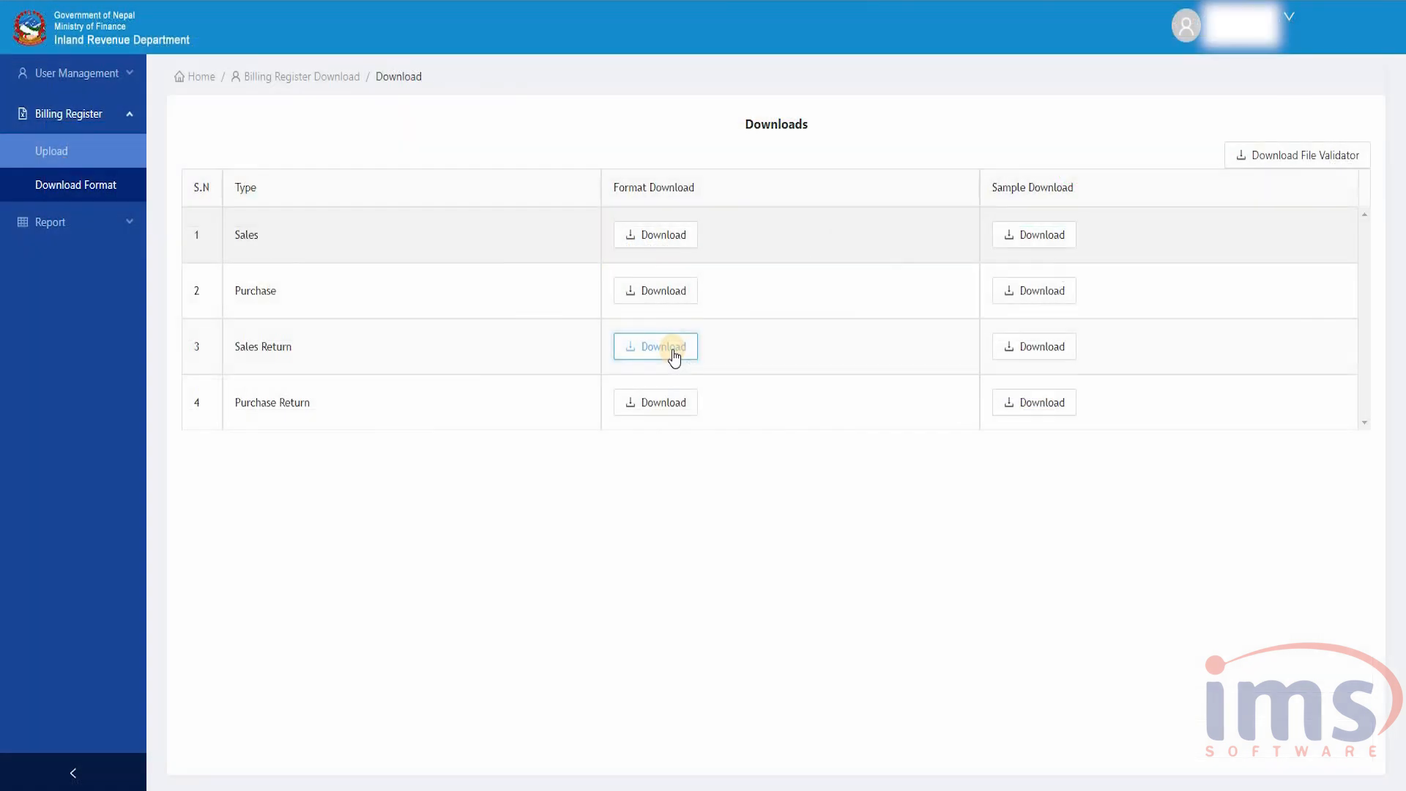
- Download the Sales Return format and copy the credit note row, from date through export value, from the sales register into cell A7
{"action": "left_click", "coordinate": [670, 356]}
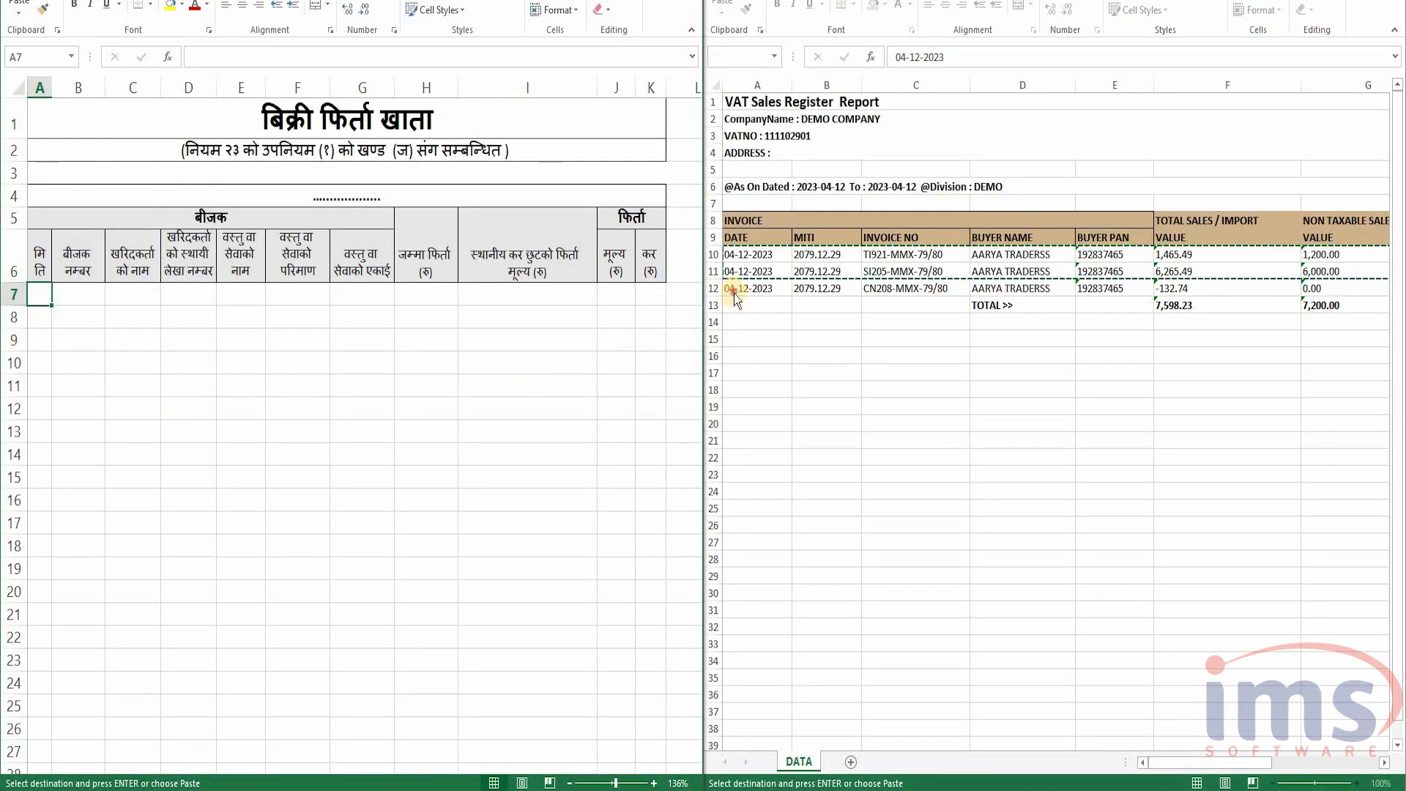
{"action": "left_click", "coordinate": [736, 291]}
{"action": "left_click", "coordinate": [735, 291]}
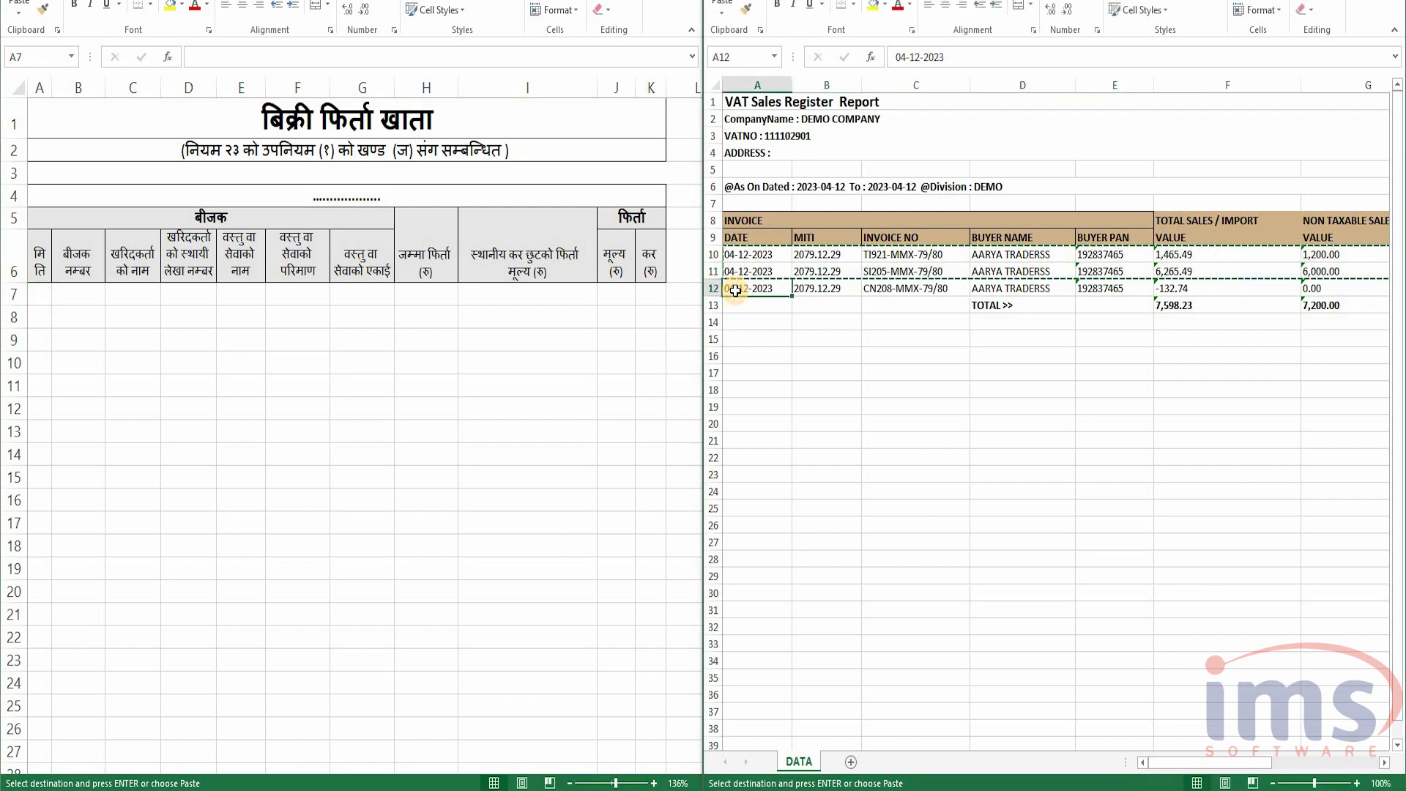
{"action": "key", "text": "shift+Right"}
{"action": "key", "text": "shift+Right"}
{"action": "key", "text": "shift+Right"}
{"action": "key", "text": "shift+Right"}
{"action": "key", "text": "shift+Right"}
{"action": "key", "text": "shift+Right"}
{"action": "key", "text": "shift+Right"}
{"action": "key", "text": "shift+Right"}
{"action": "key", "text": "shift+Right"}
{"action": "key", "text": "shift+Right"}
{"action": "key", "text": "shift+Left"}
{"action": "key", "text": "ctrl+c"}
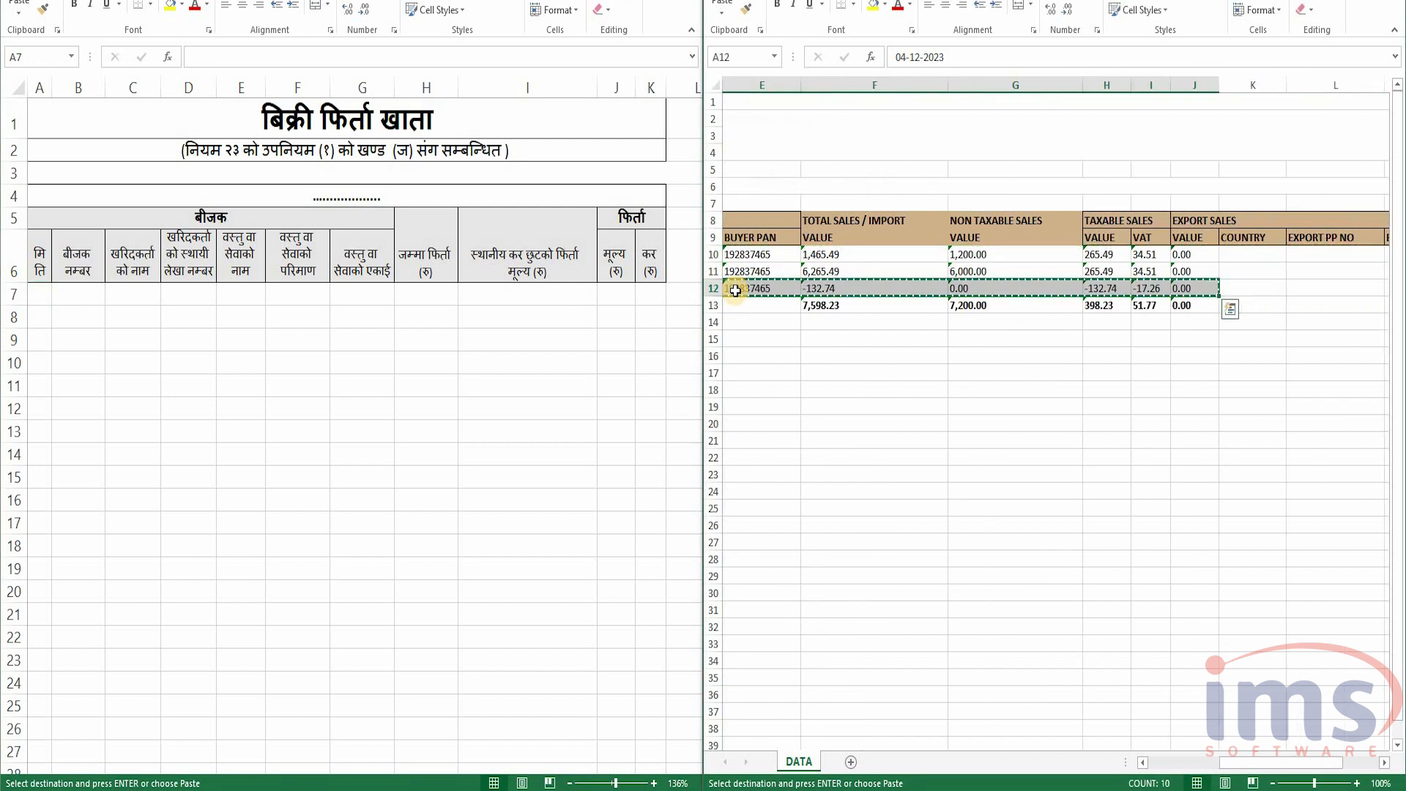
{"action": "left_click", "coordinate": [1190, 765]}
{"action": "left_click", "coordinate": [40, 294]}
{"action": "key", "text": "ctrl+v"}
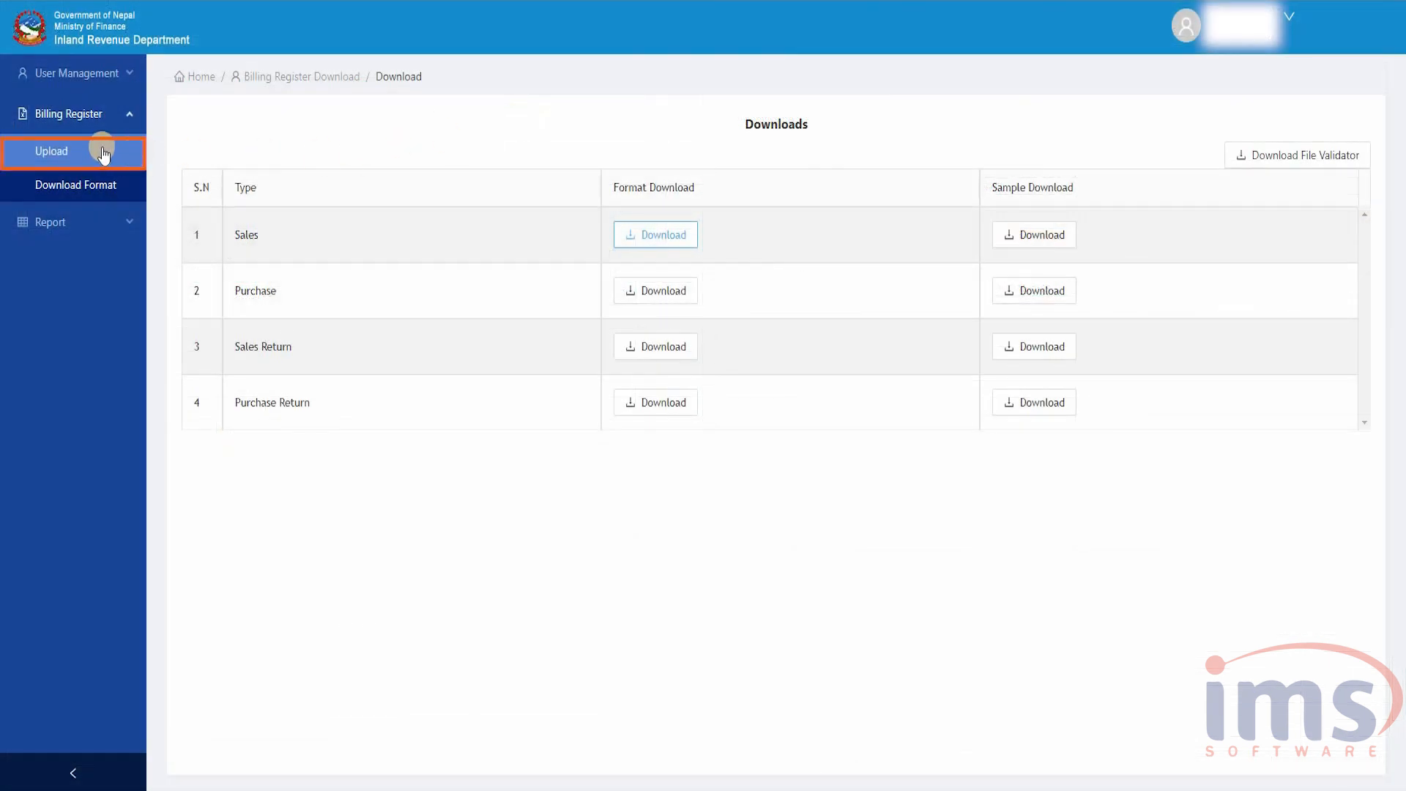
- Add a new Billing Register upload for fiscal year 2079/080 and month Falgun
{"action": "left_click", "coordinate": [103, 154]}
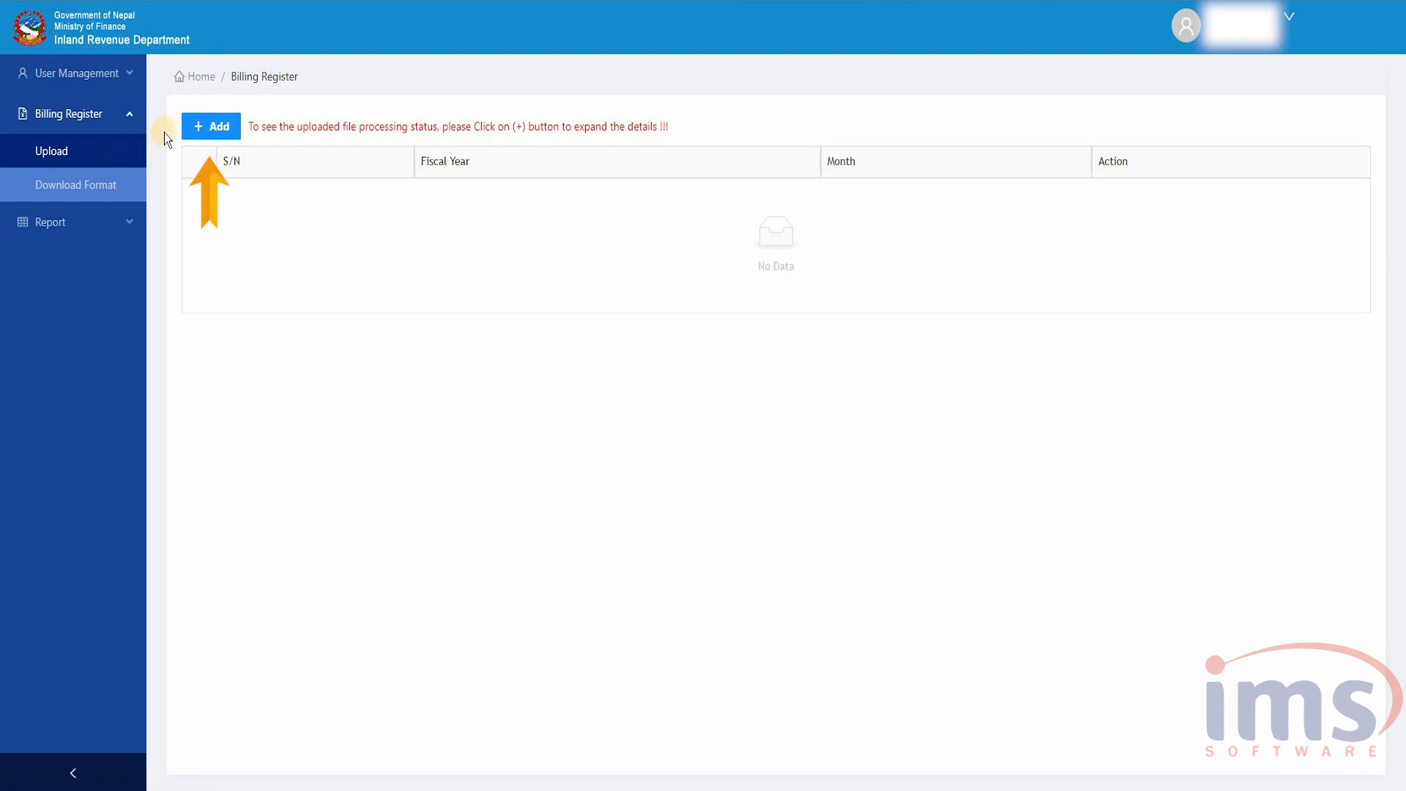
{"action": "left_click", "coordinate": [211, 126]}
{"action": "left_click", "coordinate": [238, 200]}
{"action": "left_click", "coordinate": [371, 235]}
{"action": "left_click", "coordinate": [930, 201]}
{"action": "left_click", "coordinate": [898, 424]}
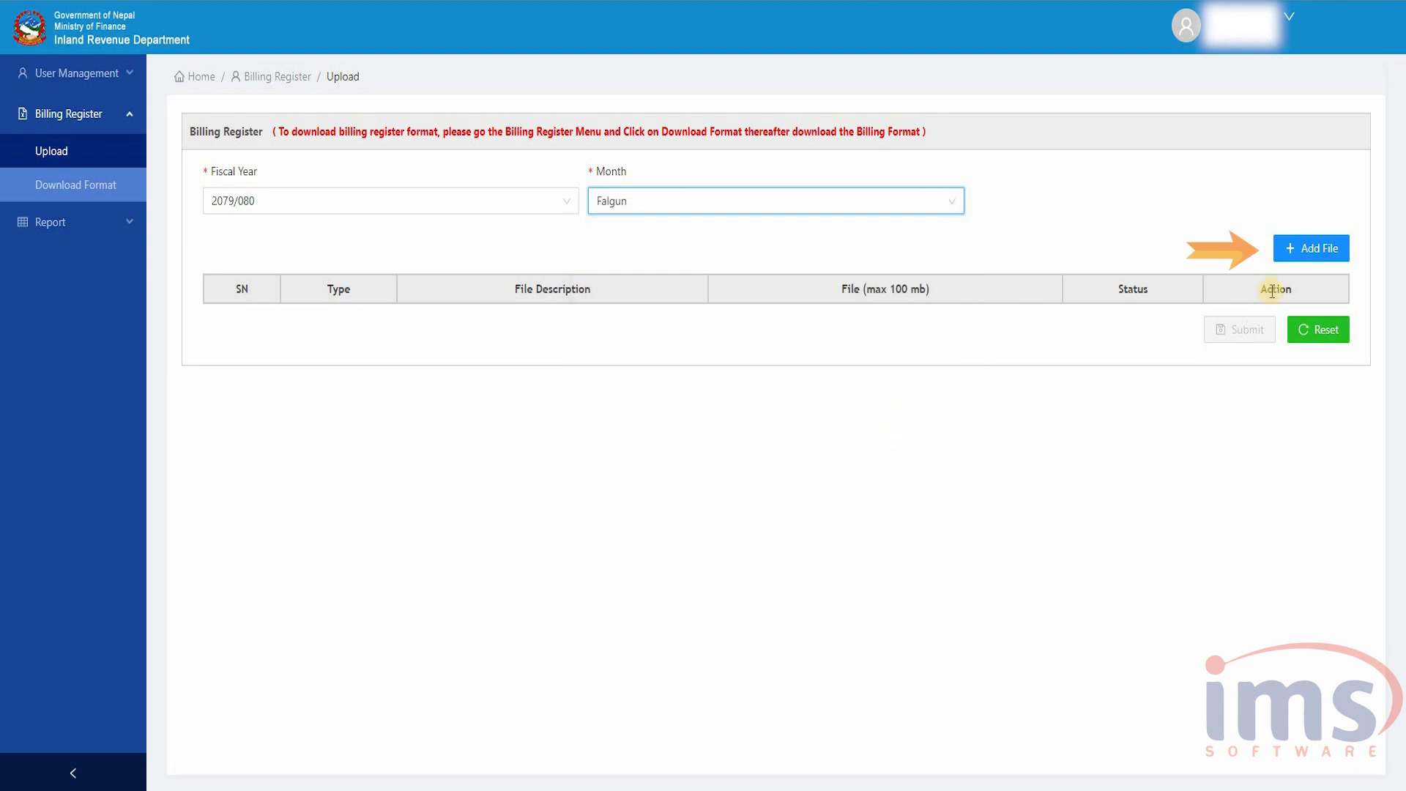
- Add a Sales file entry described as VAT SALES REGISTER REPORT and attach VAT Sales Register Report.xlsx
{"action": "left_click", "coordinate": [1293, 249]}
{"action": "left_click", "coordinate": [465, 322]}
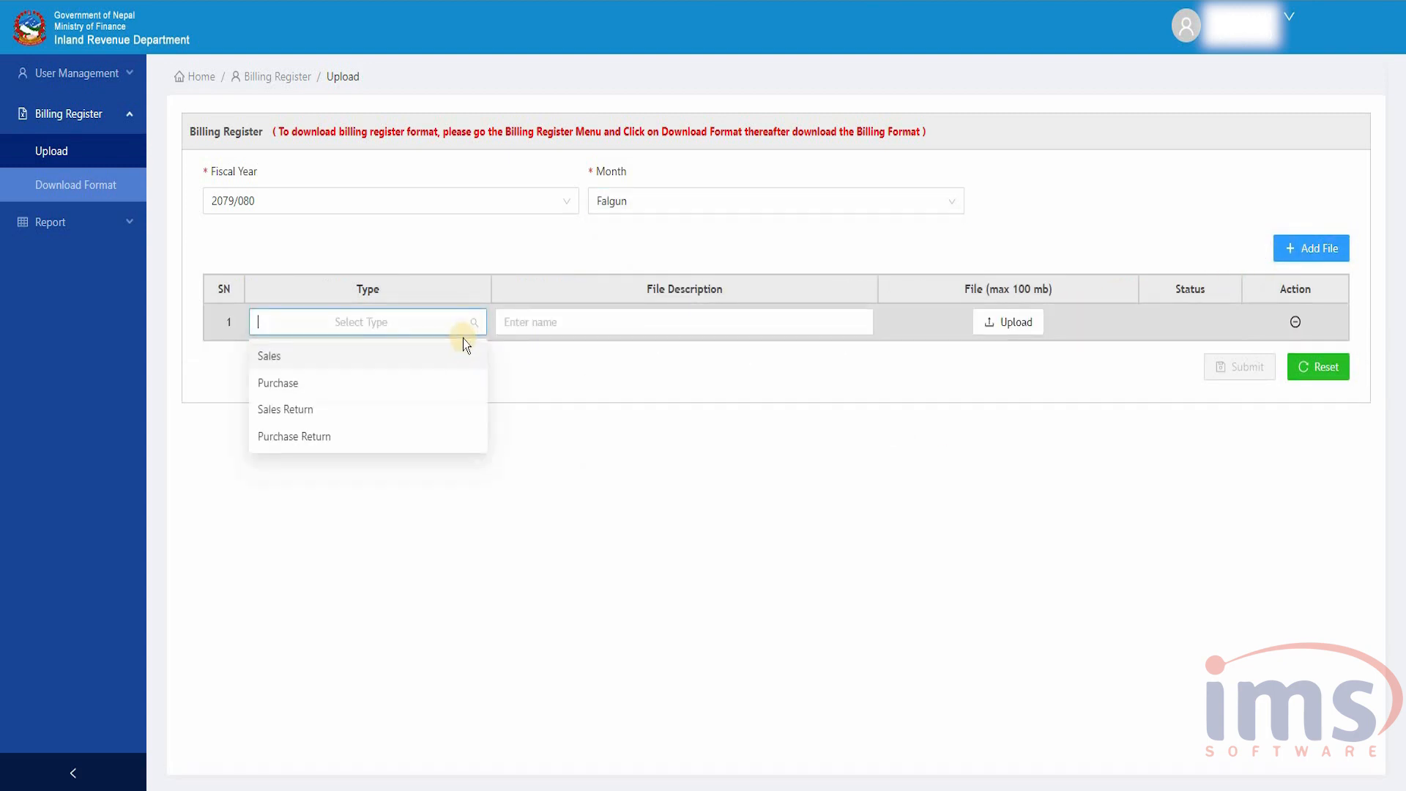
{"action": "left_click", "coordinate": [425, 357]}
{"action": "left_click", "coordinate": [553, 324]}
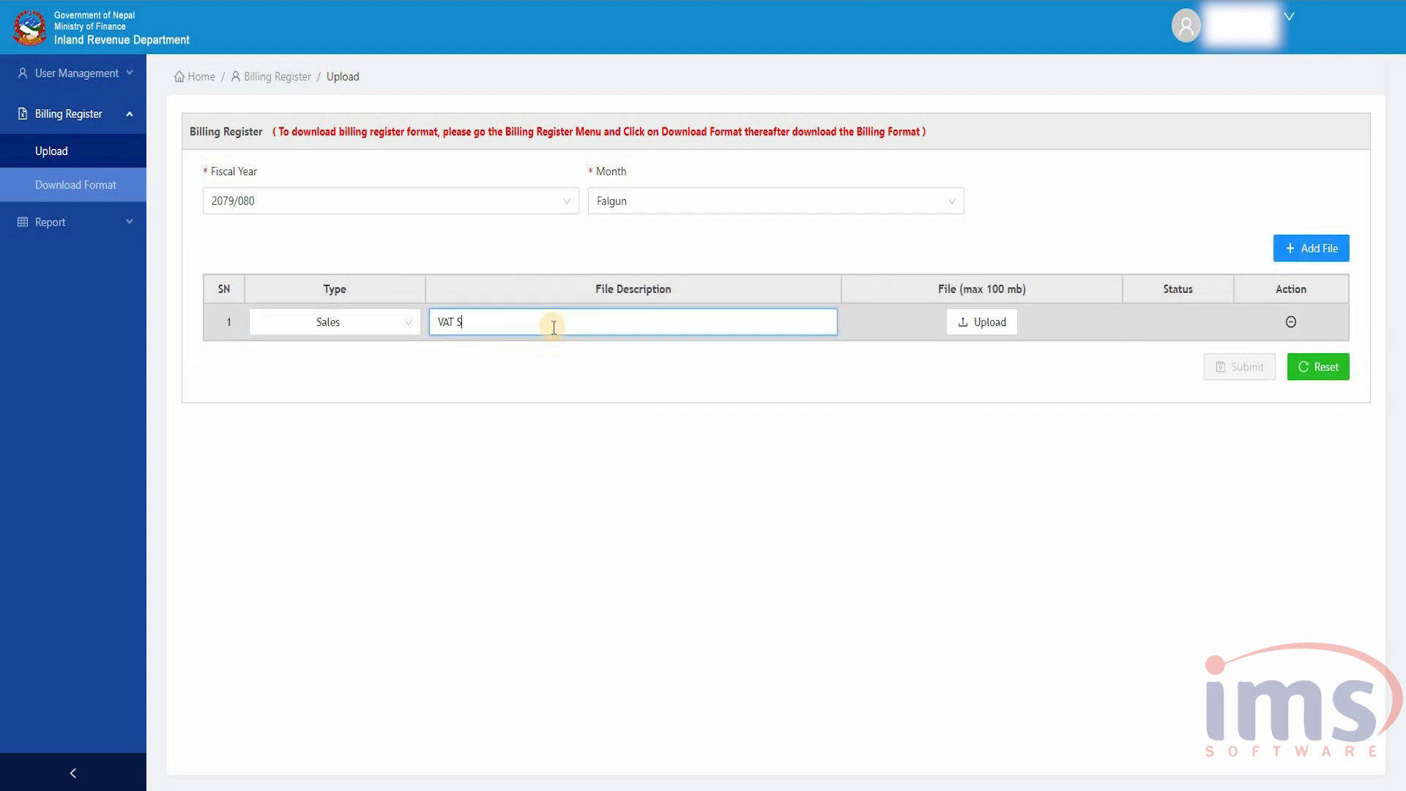
{"action": "left_click", "coordinate": [1000, 329]}
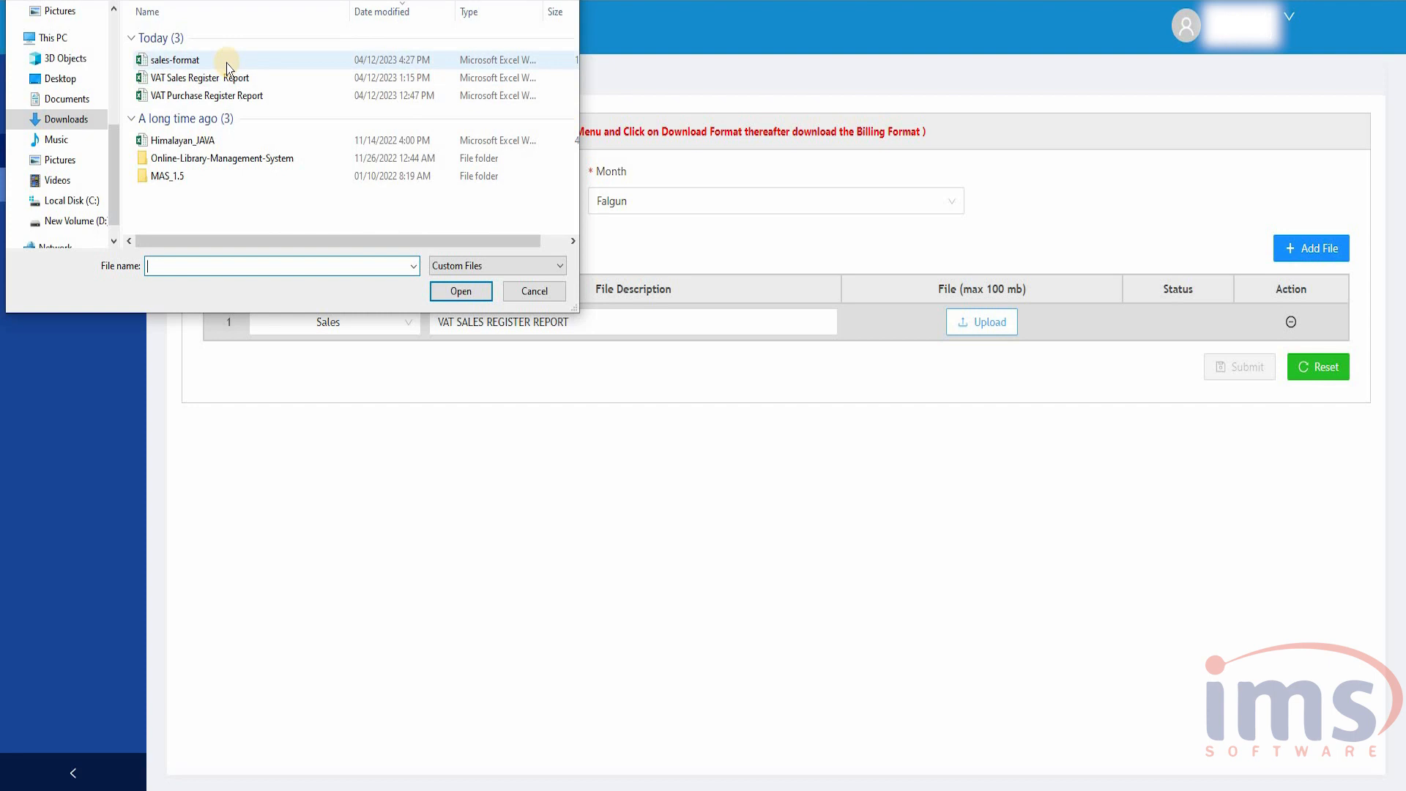
{"action": "left_click", "coordinate": [226, 63]}
{"action": "left_click", "coordinate": [441, 288]}
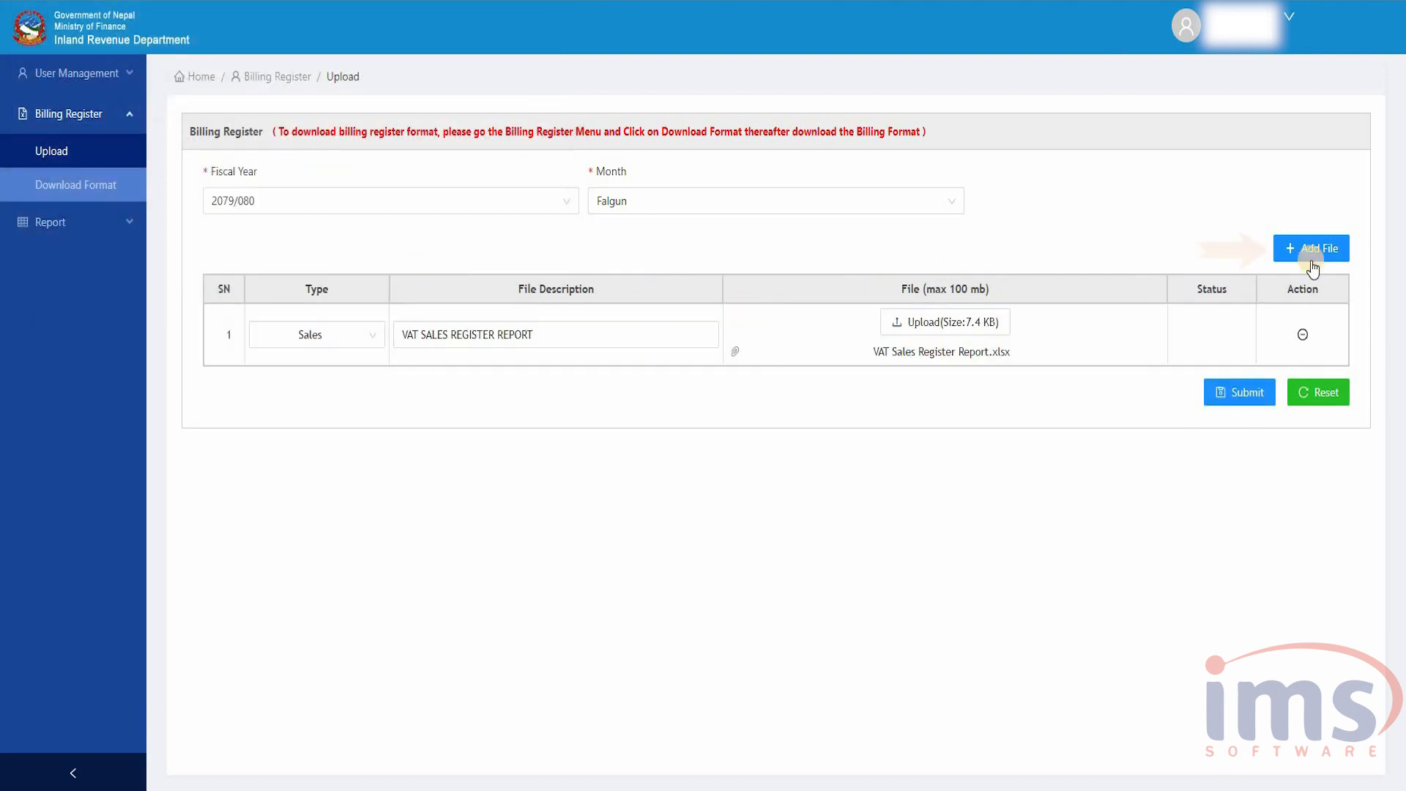
- Add a Sales Return file entry described as VAT SALES RETURN and open the file selection for its upload
{"action": "left_click", "coordinate": [1306, 249]}
{"action": "left_click", "coordinate": [349, 385]}
{"action": "left_click", "coordinate": [348, 438]}
{"action": "left_click", "coordinate": [530, 385]}
{"action": "type", "text": "VAT SALES RETURN"}
{"action": "left_click", "coordinate": [971, 385]}
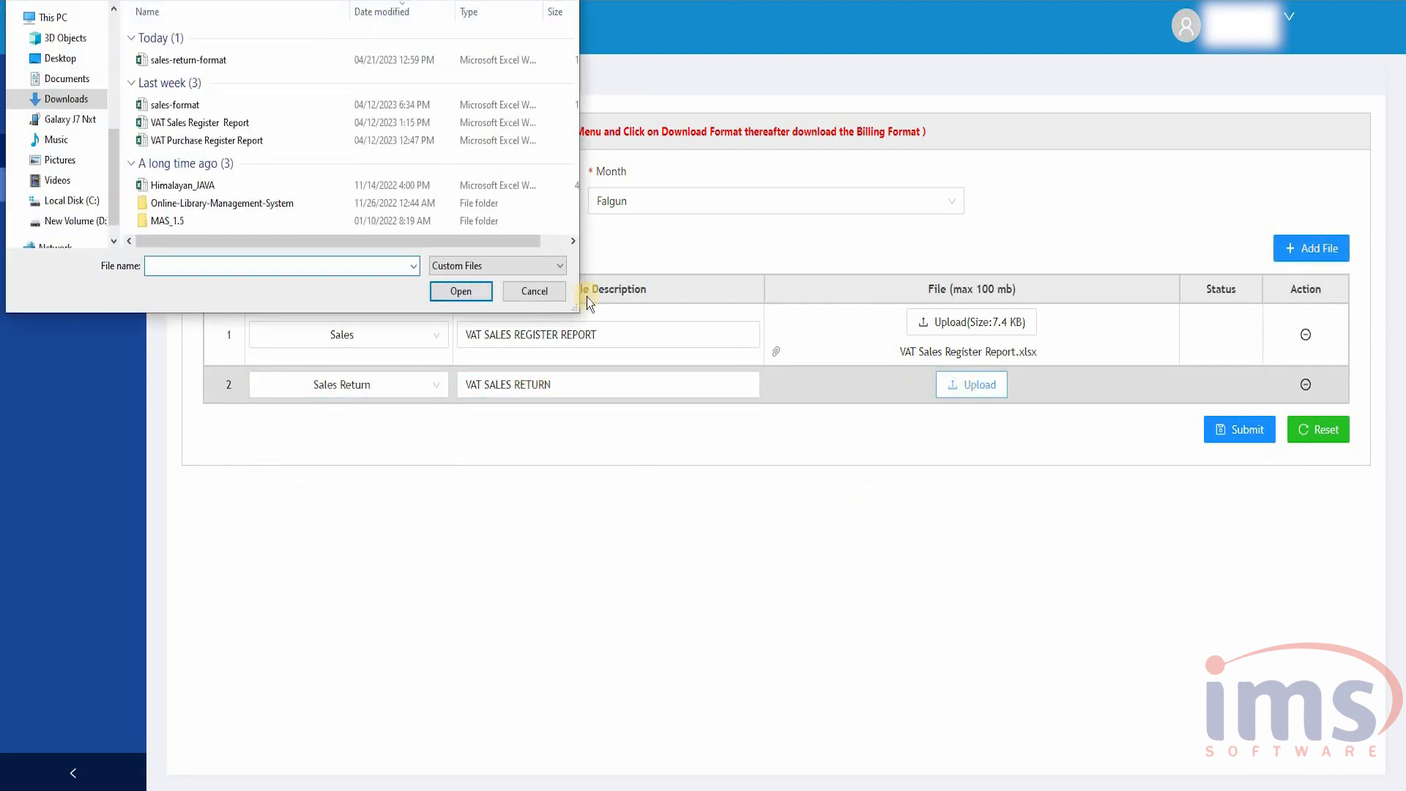